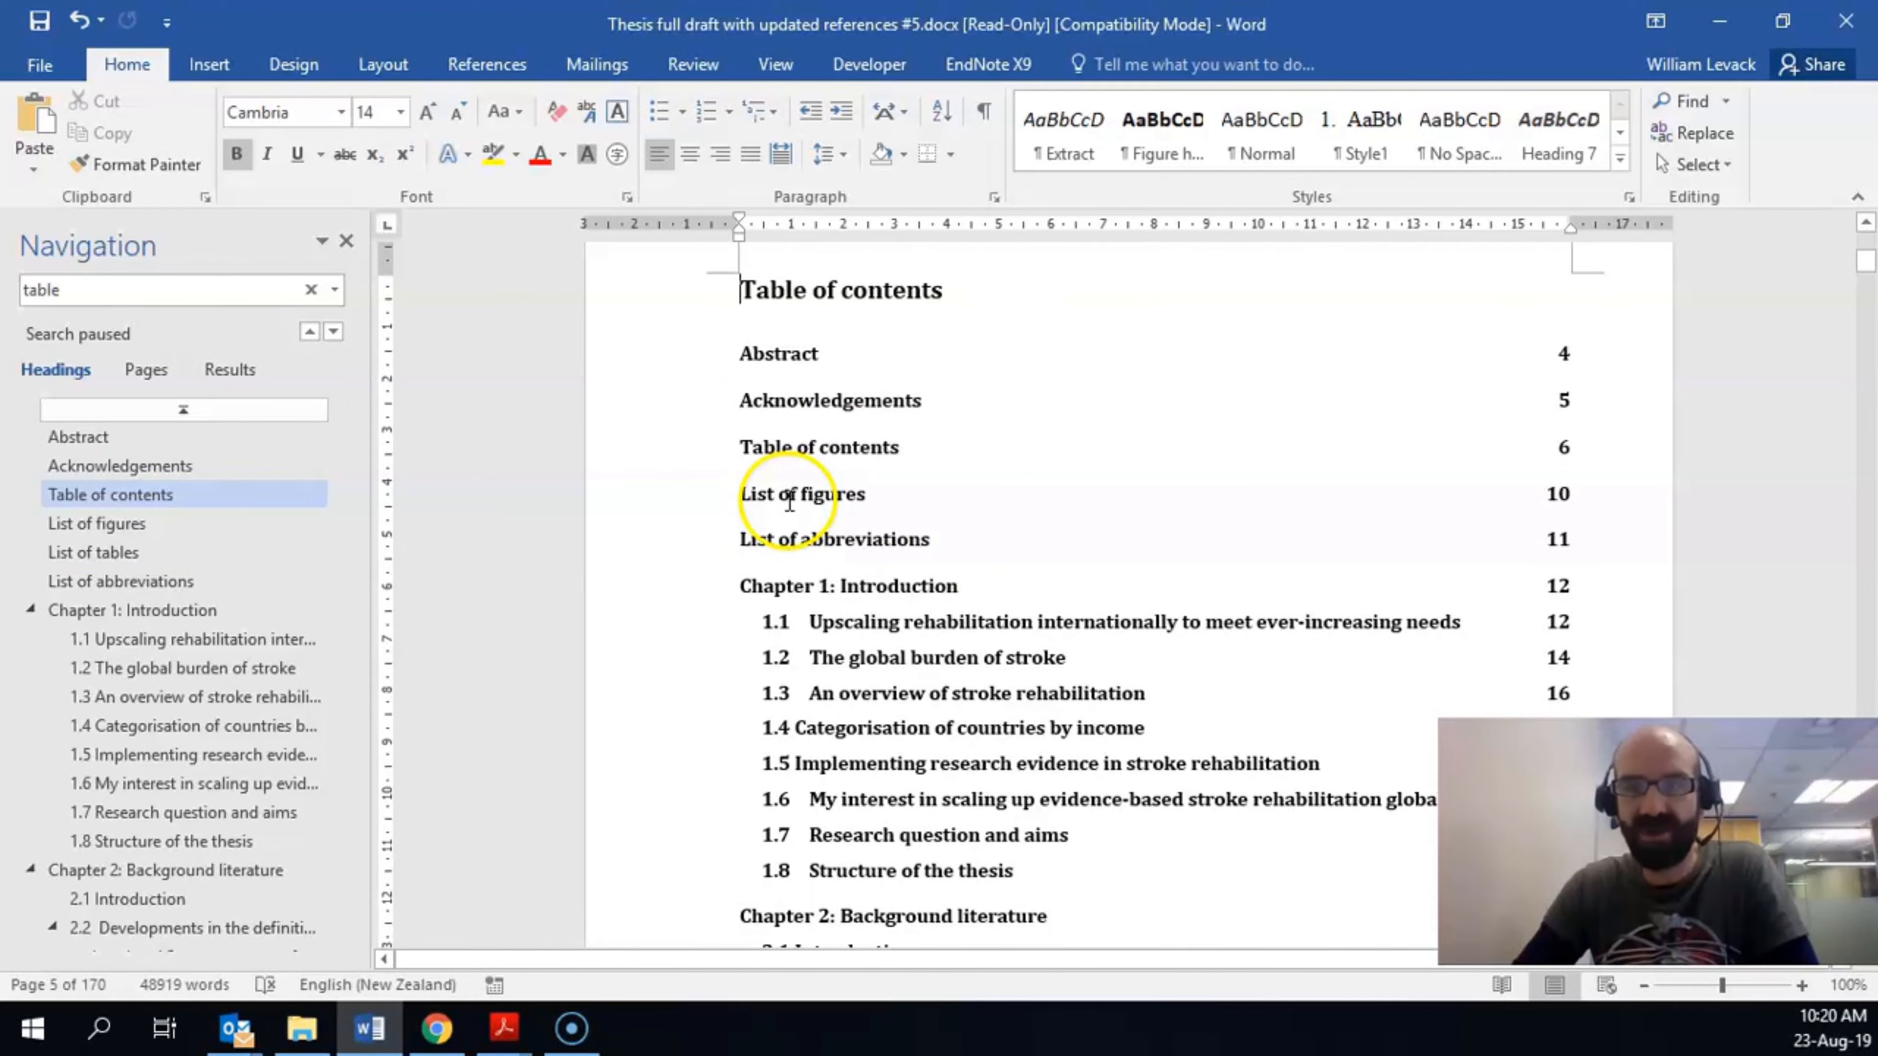
# - Review the empty front-matter lists and go to the List of tables section
pyautogui.click(482, 65)
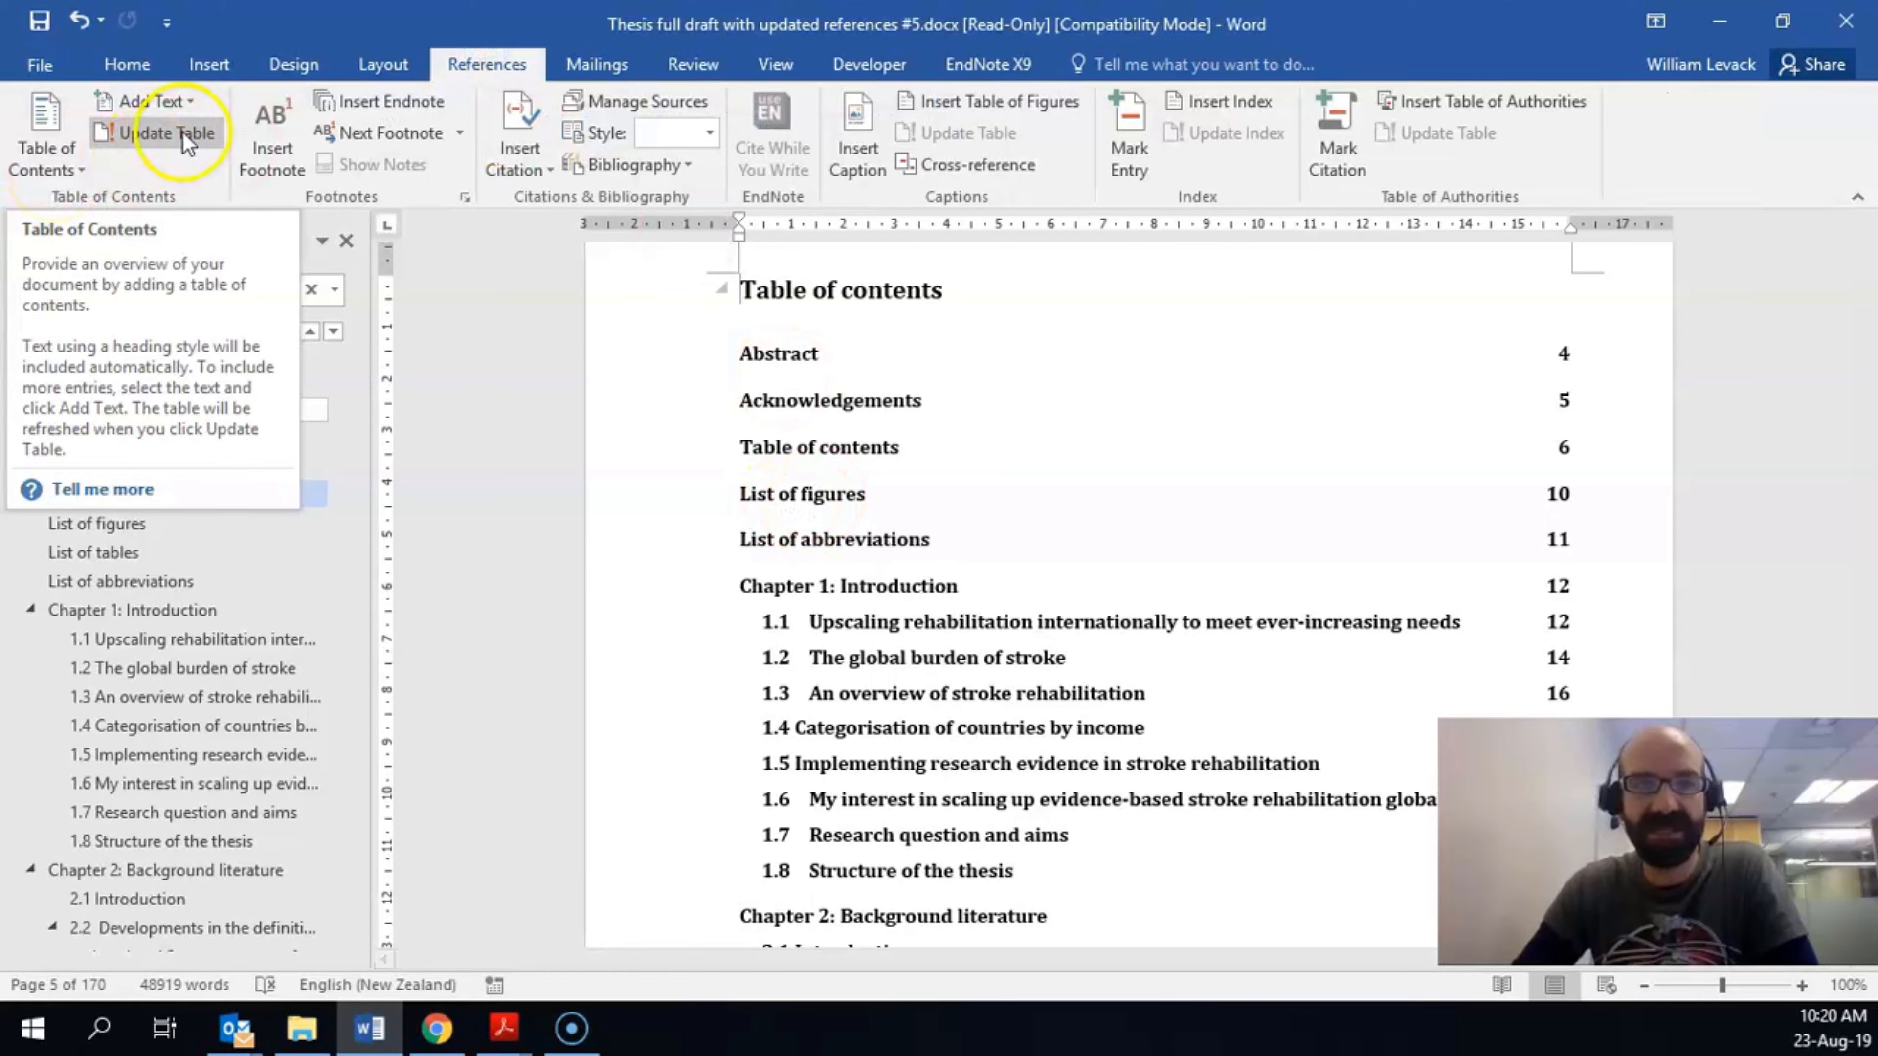
pyautogui.click(128, 65)
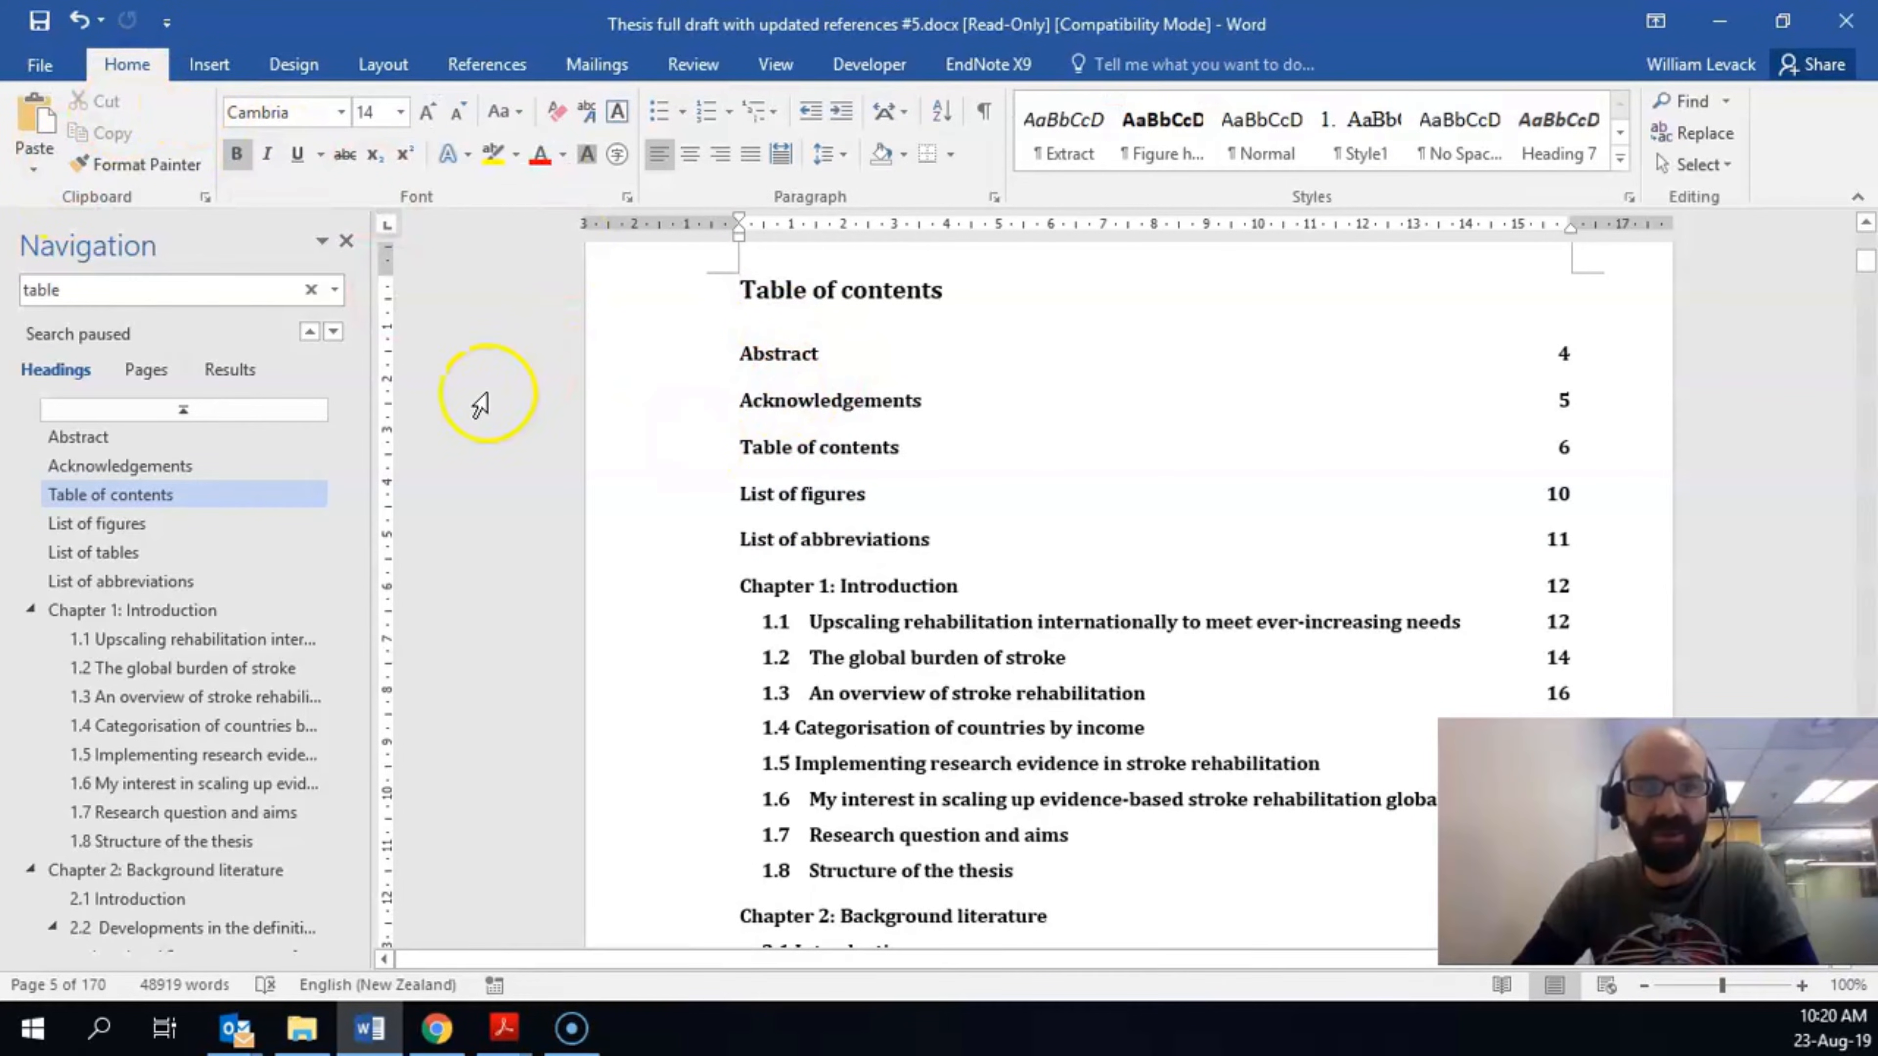
pyautogui.click(150, 527)
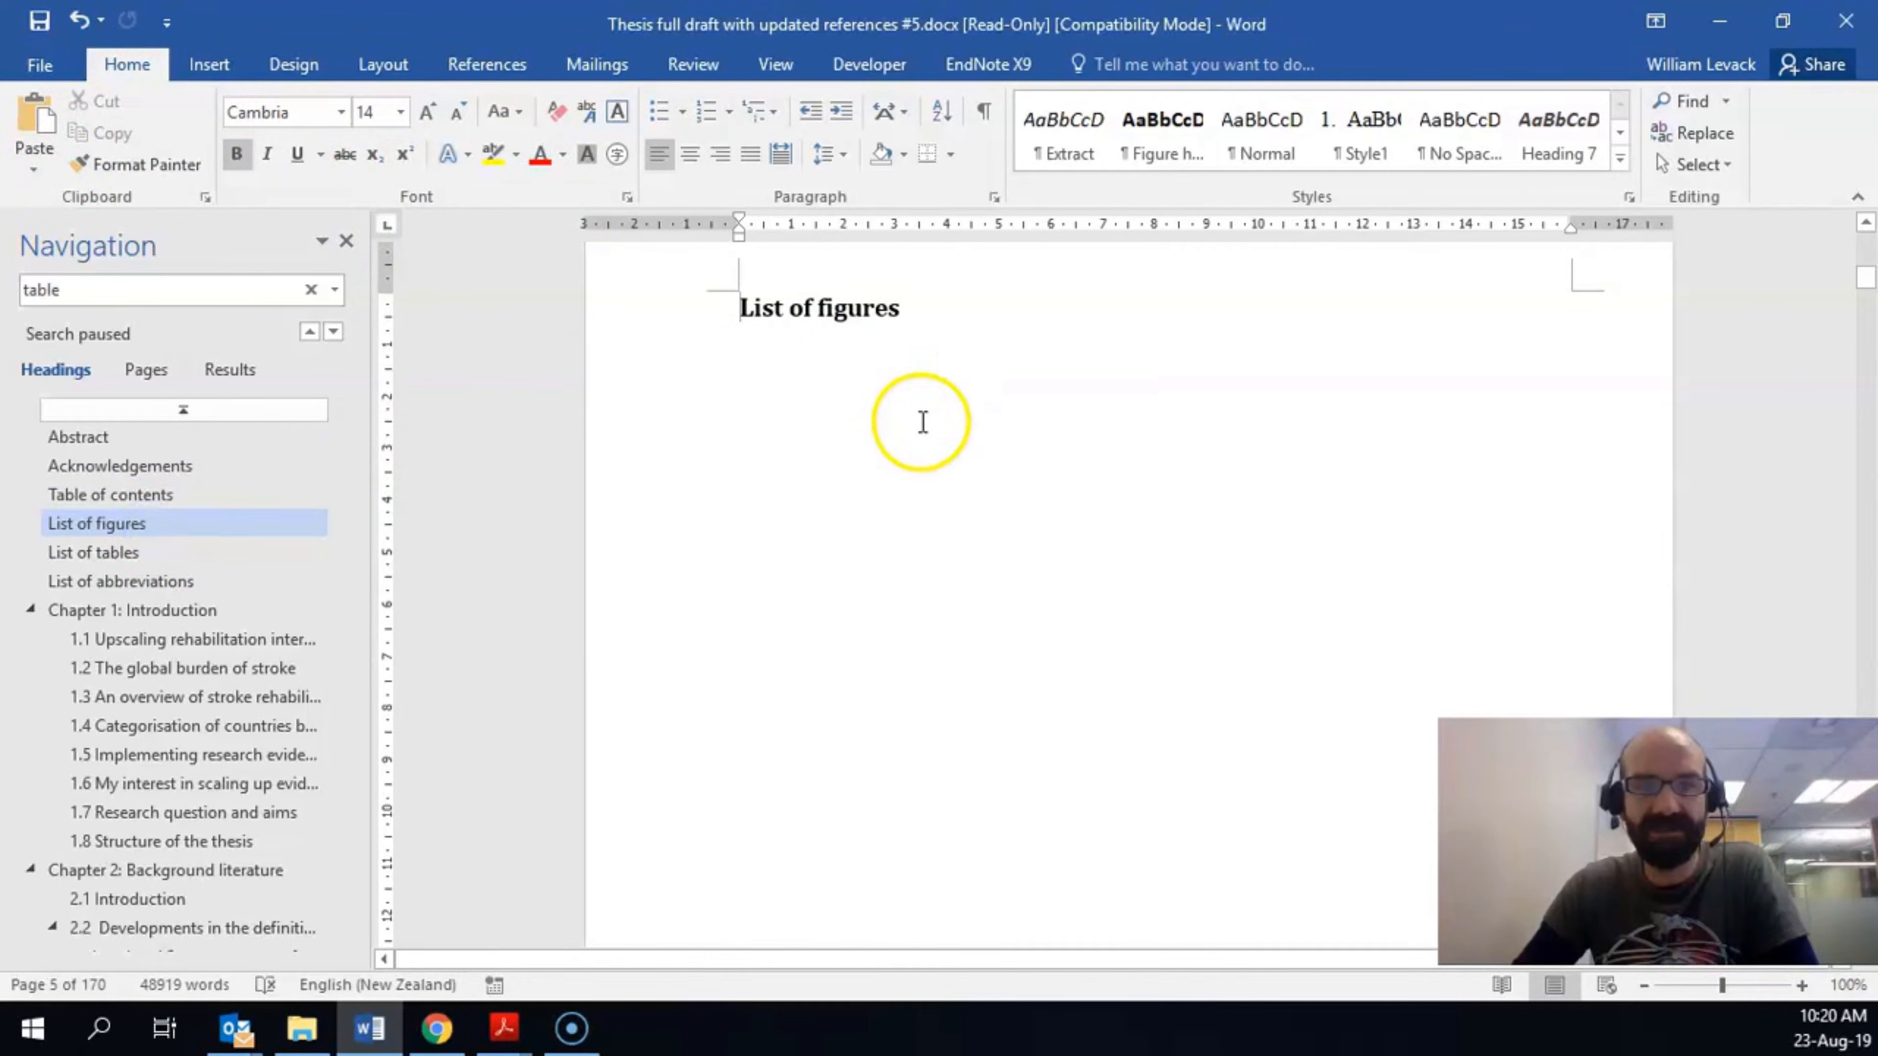
pyautogui.click(126, 582)
pyautogui.click(123, 555)
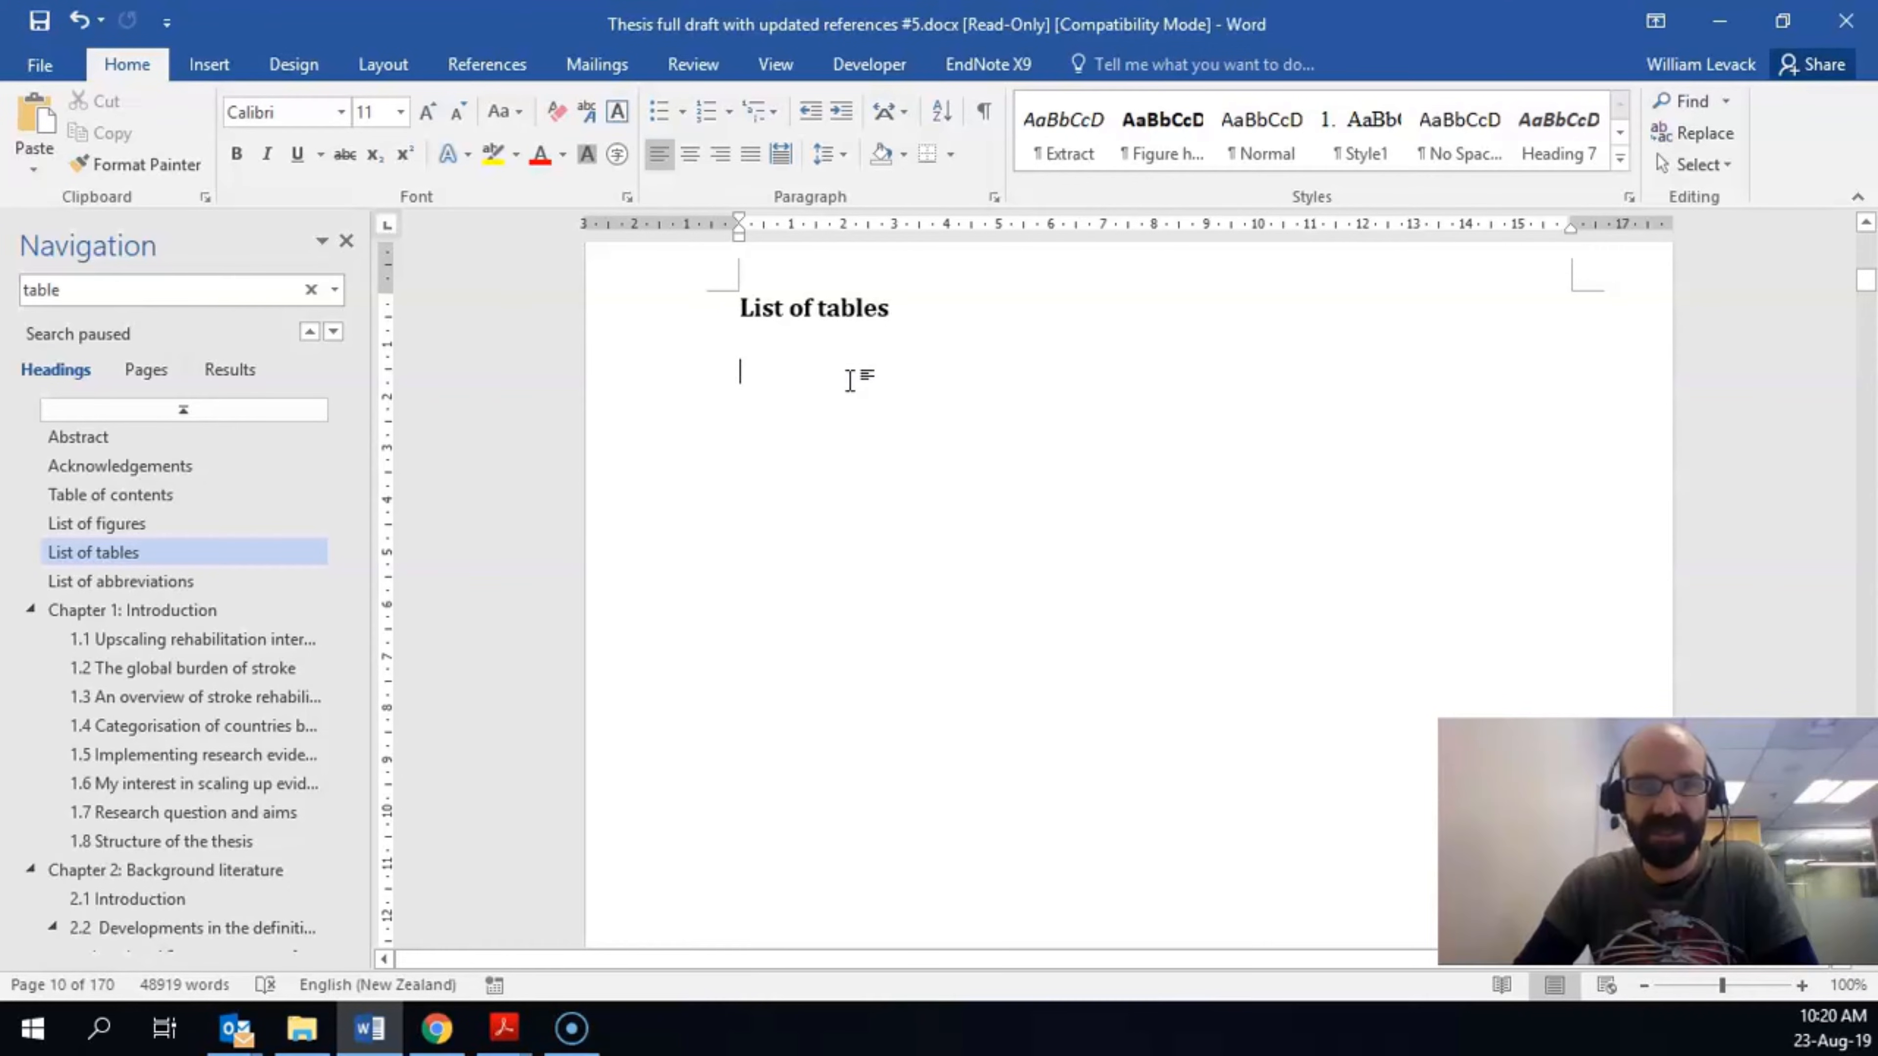
# - Search the document for "table" and select the whole Table 1 caption about the ten areas for action developed by the WHO
pyautogui.click(183, 298)
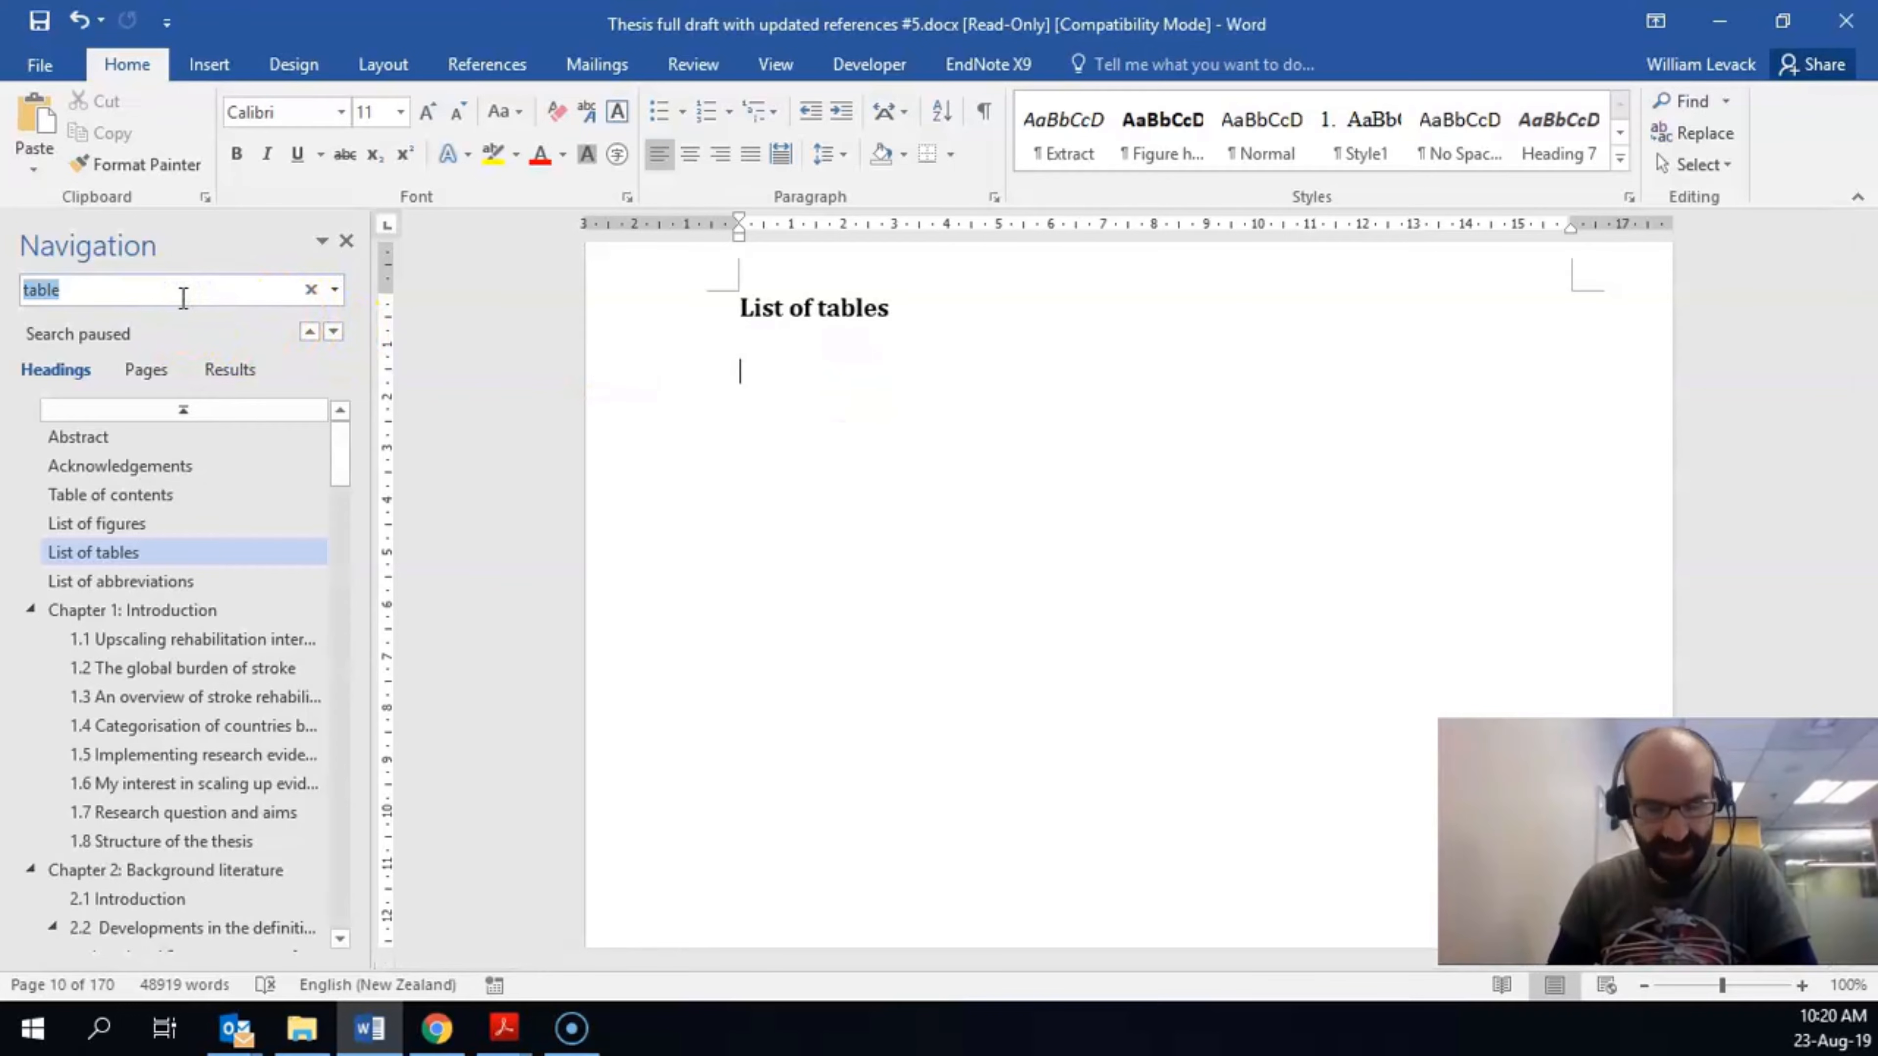
pyautogui.press('Return')
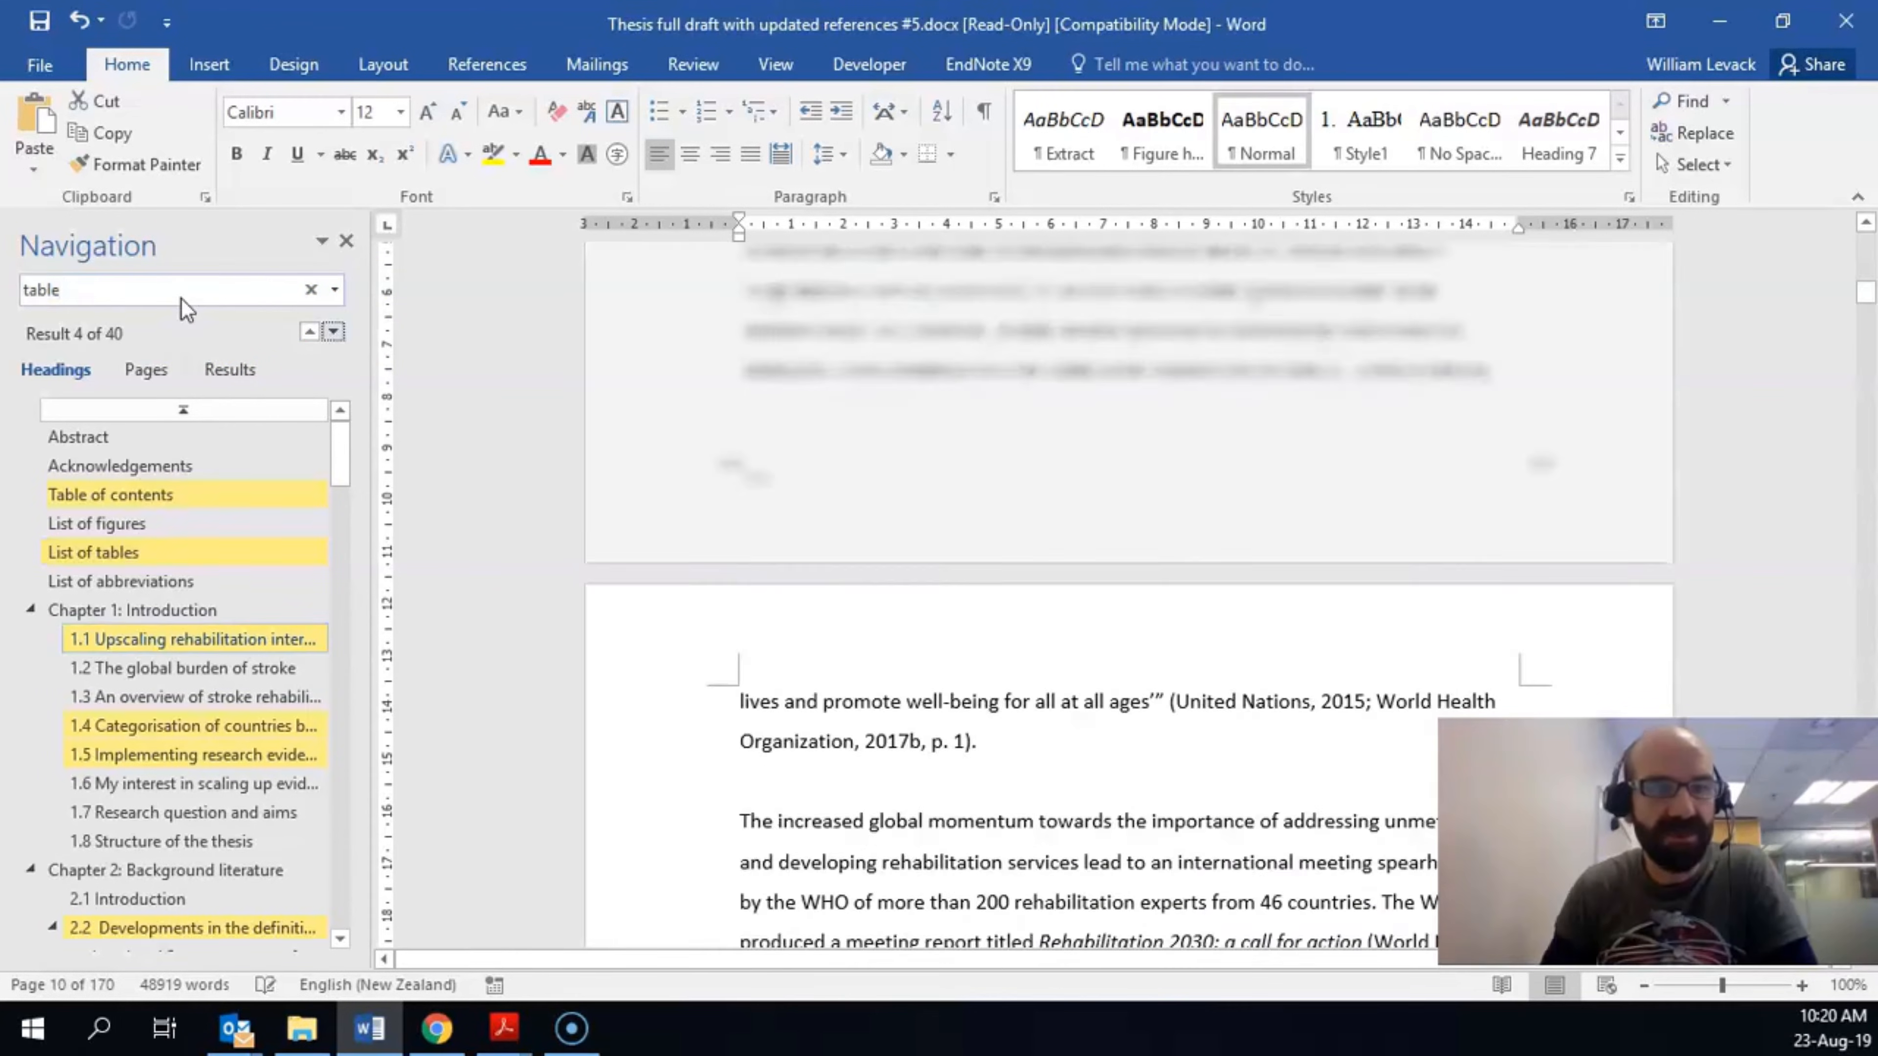
pyautogui.click(235, 370)
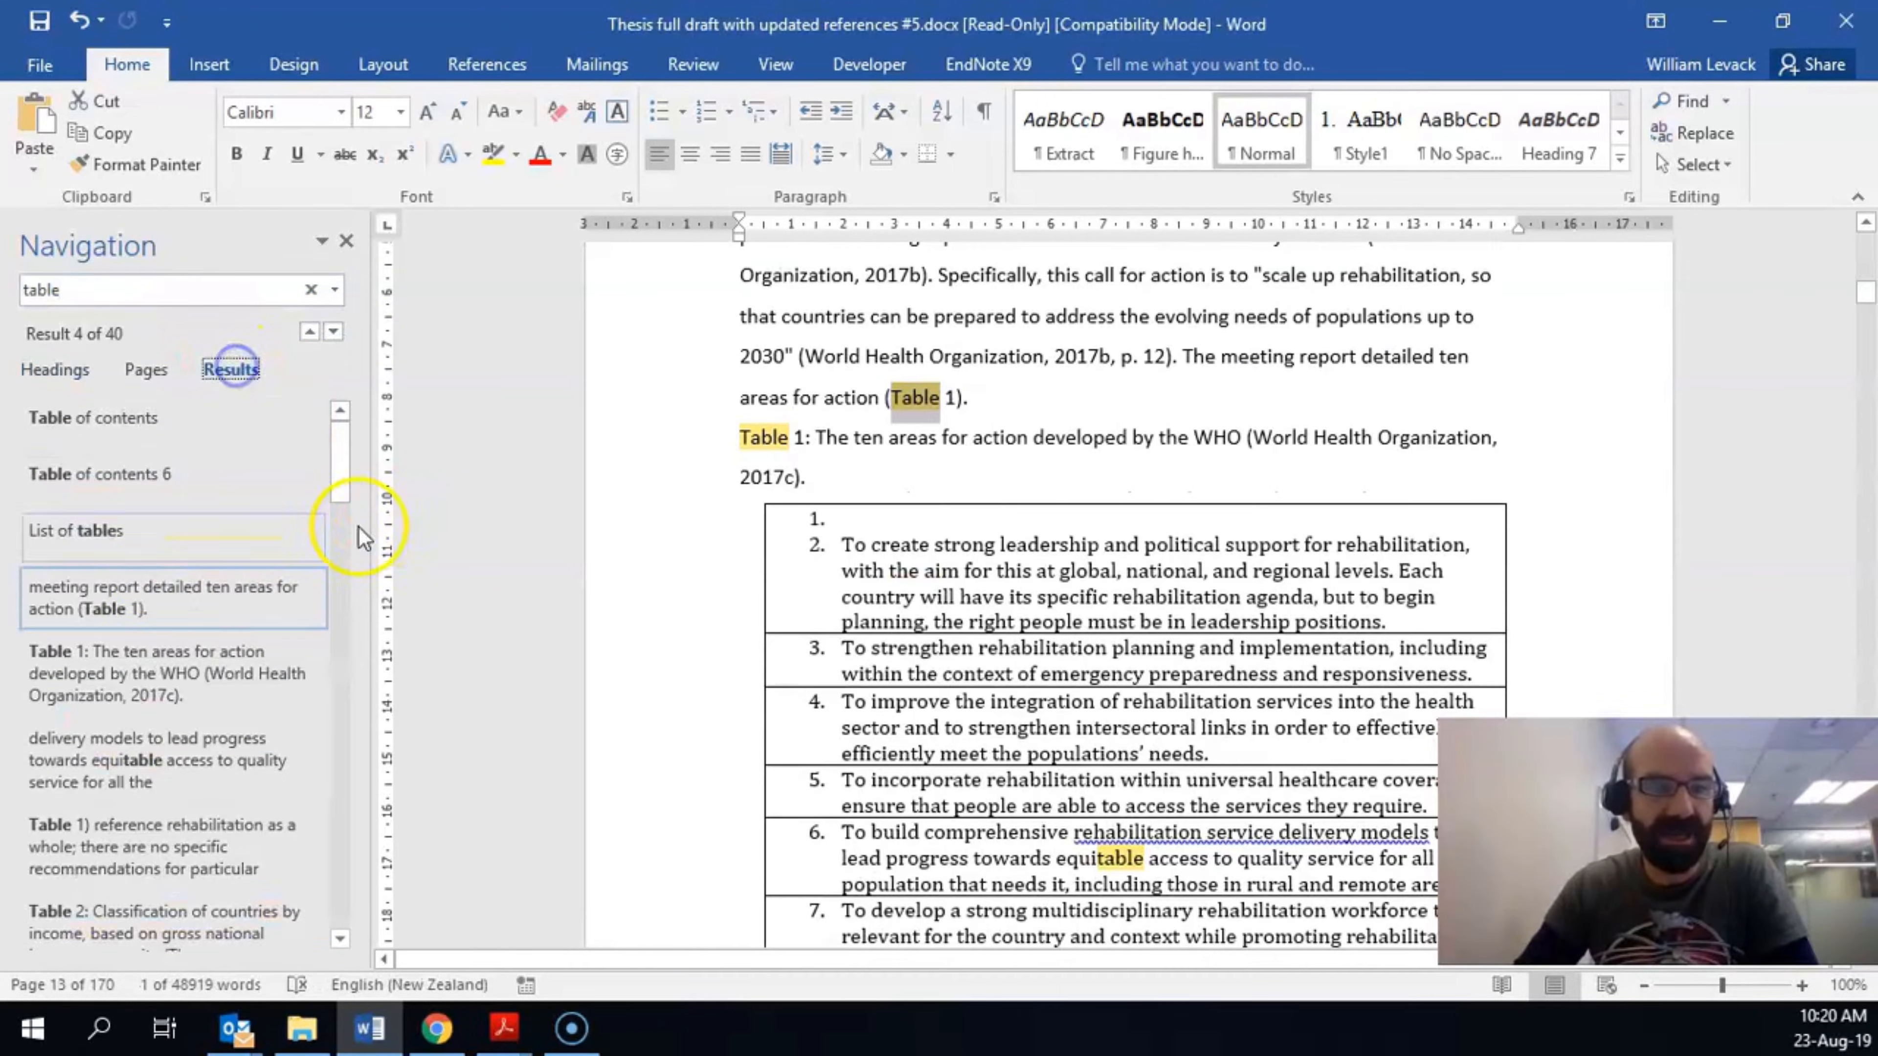
pyautogui.click(149, 641)
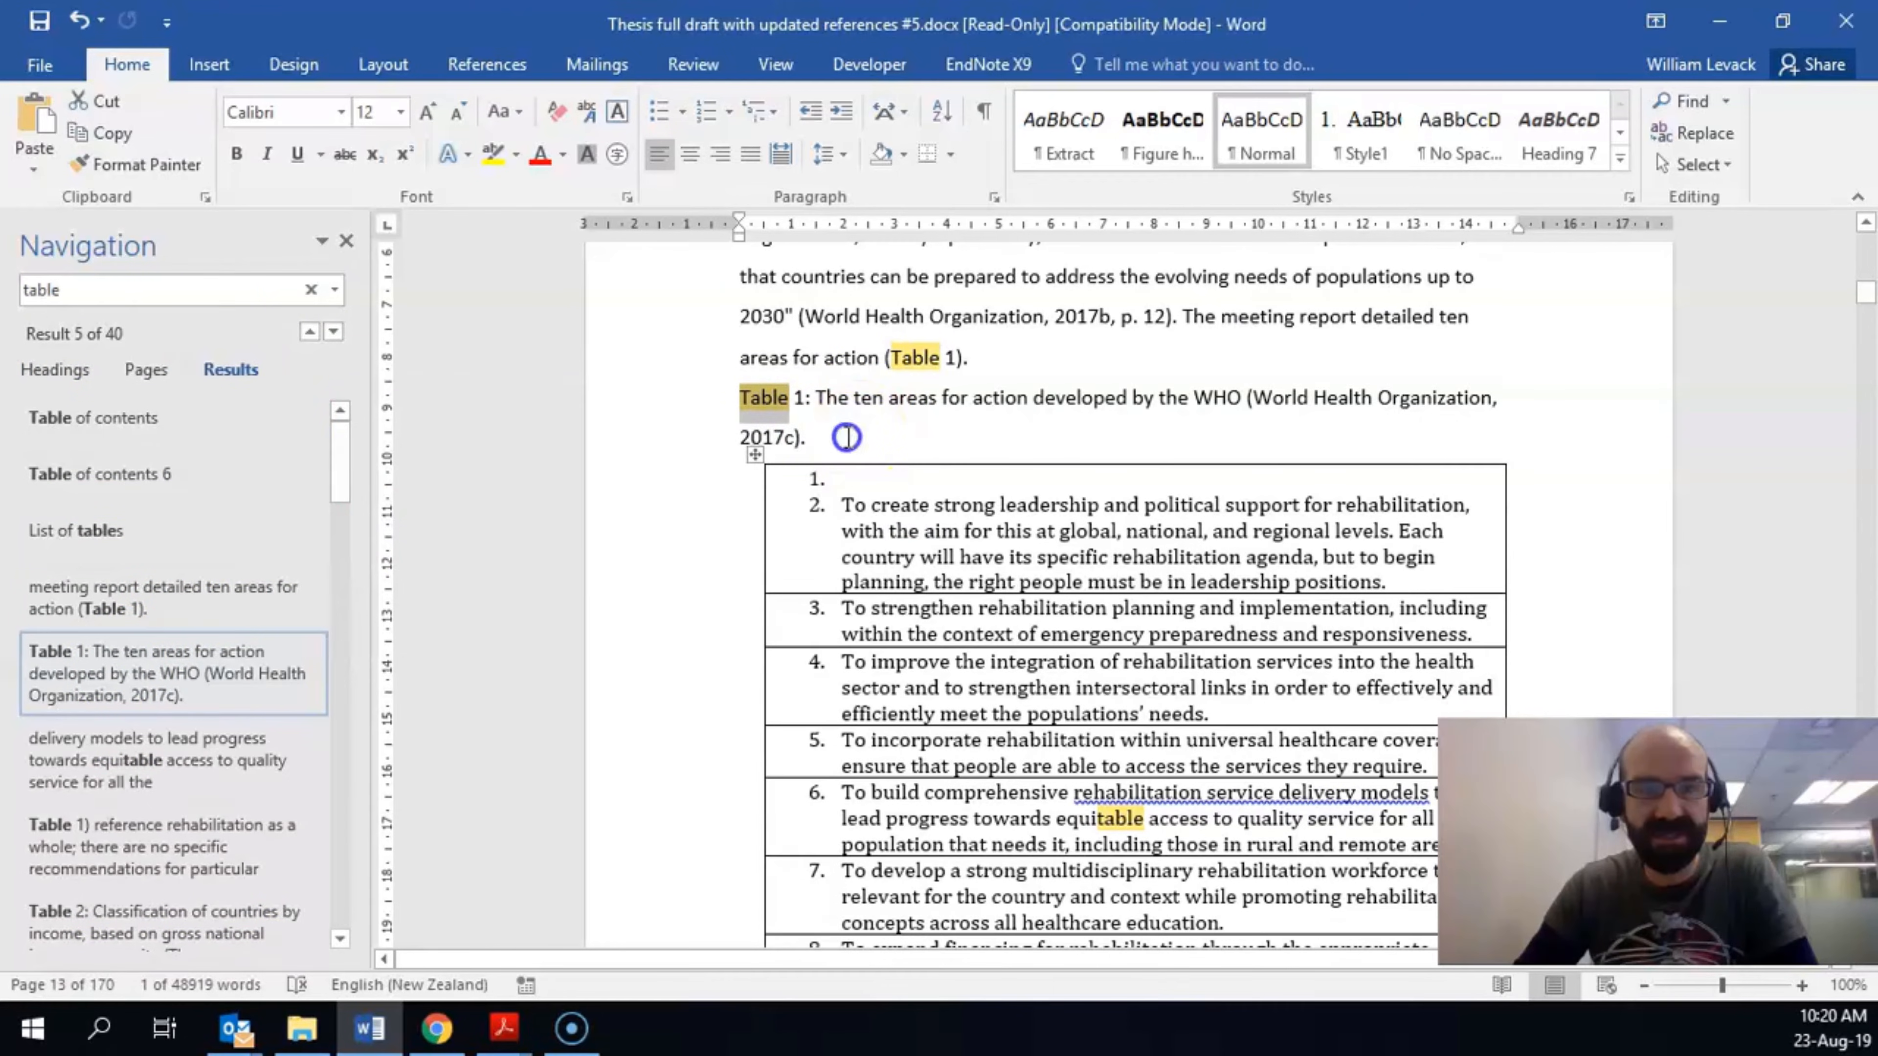
pyautogui.tripleClick(743, 413)
pyautogui.click(789, 405)
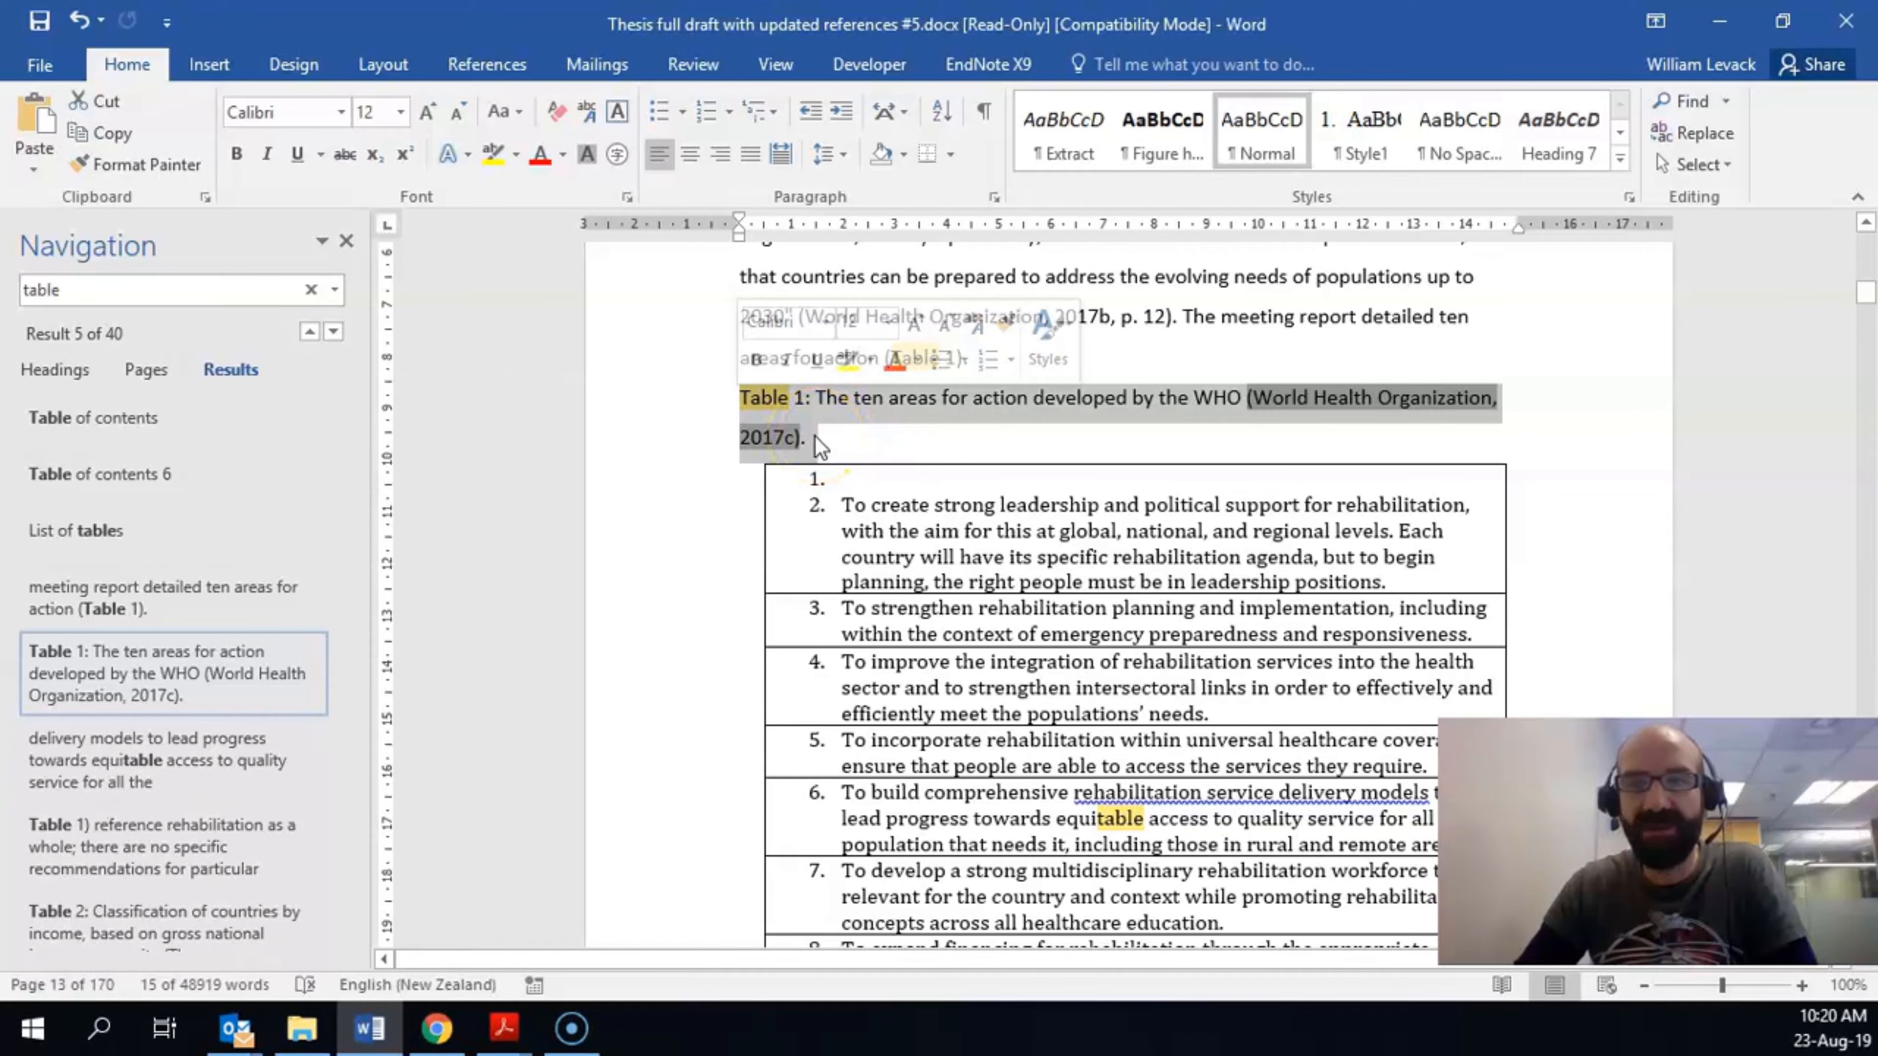
# - Create a new paragraph style named "Table Heading" from the selected Table 1 caption
pyautogui.click(1623, 157)
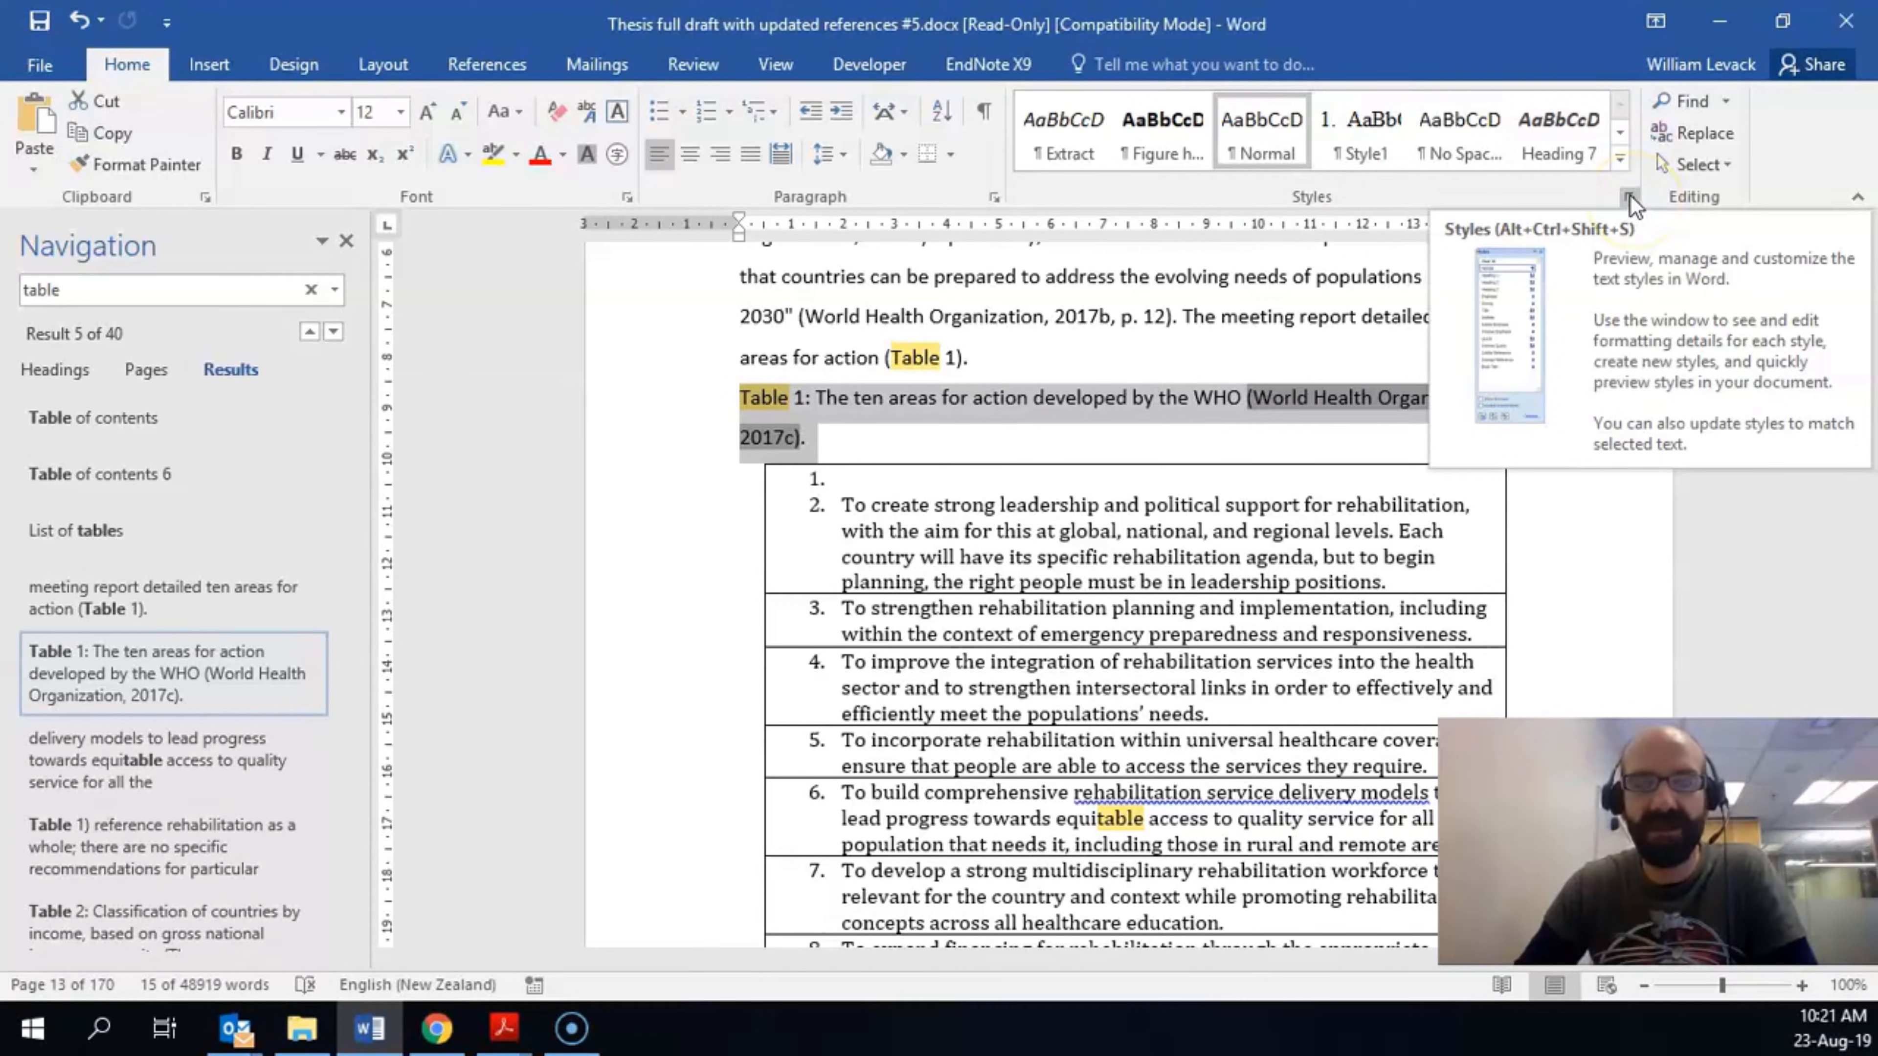
pyautogui.click(1630, 198)
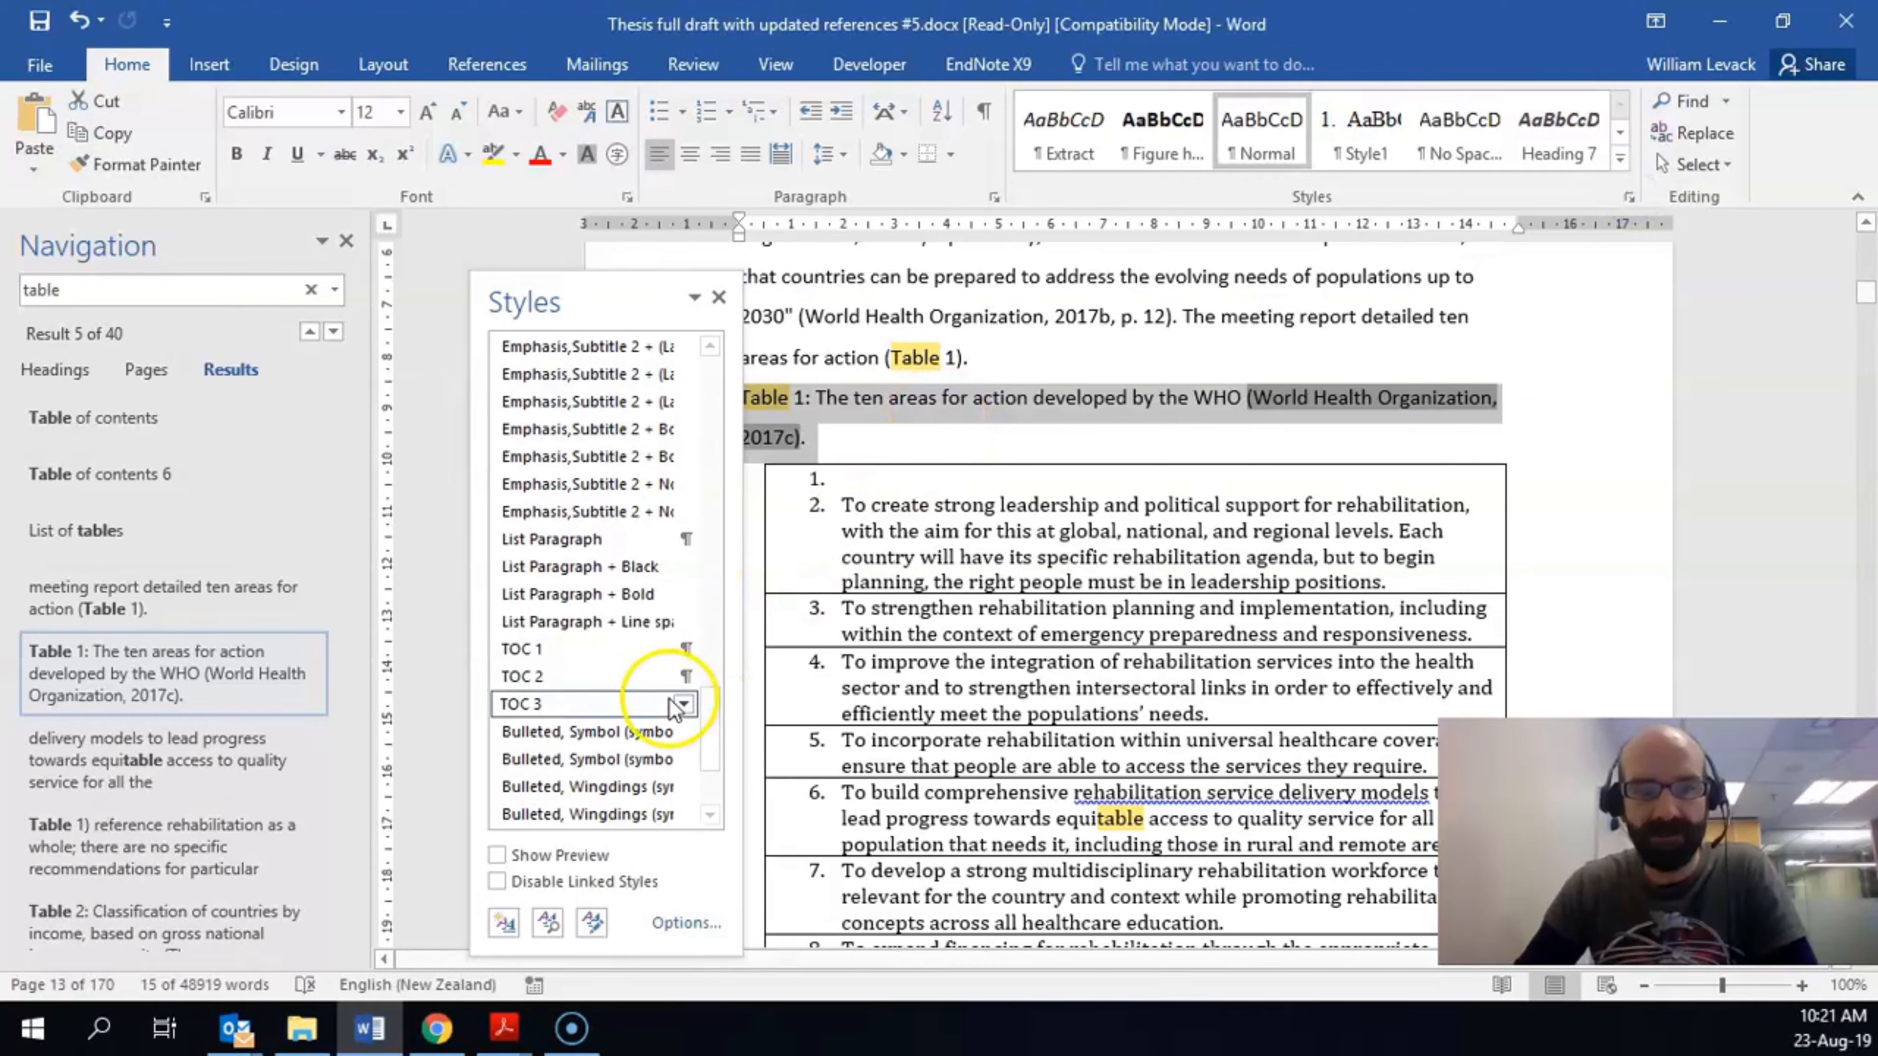
pyautogui.click(507, 920)
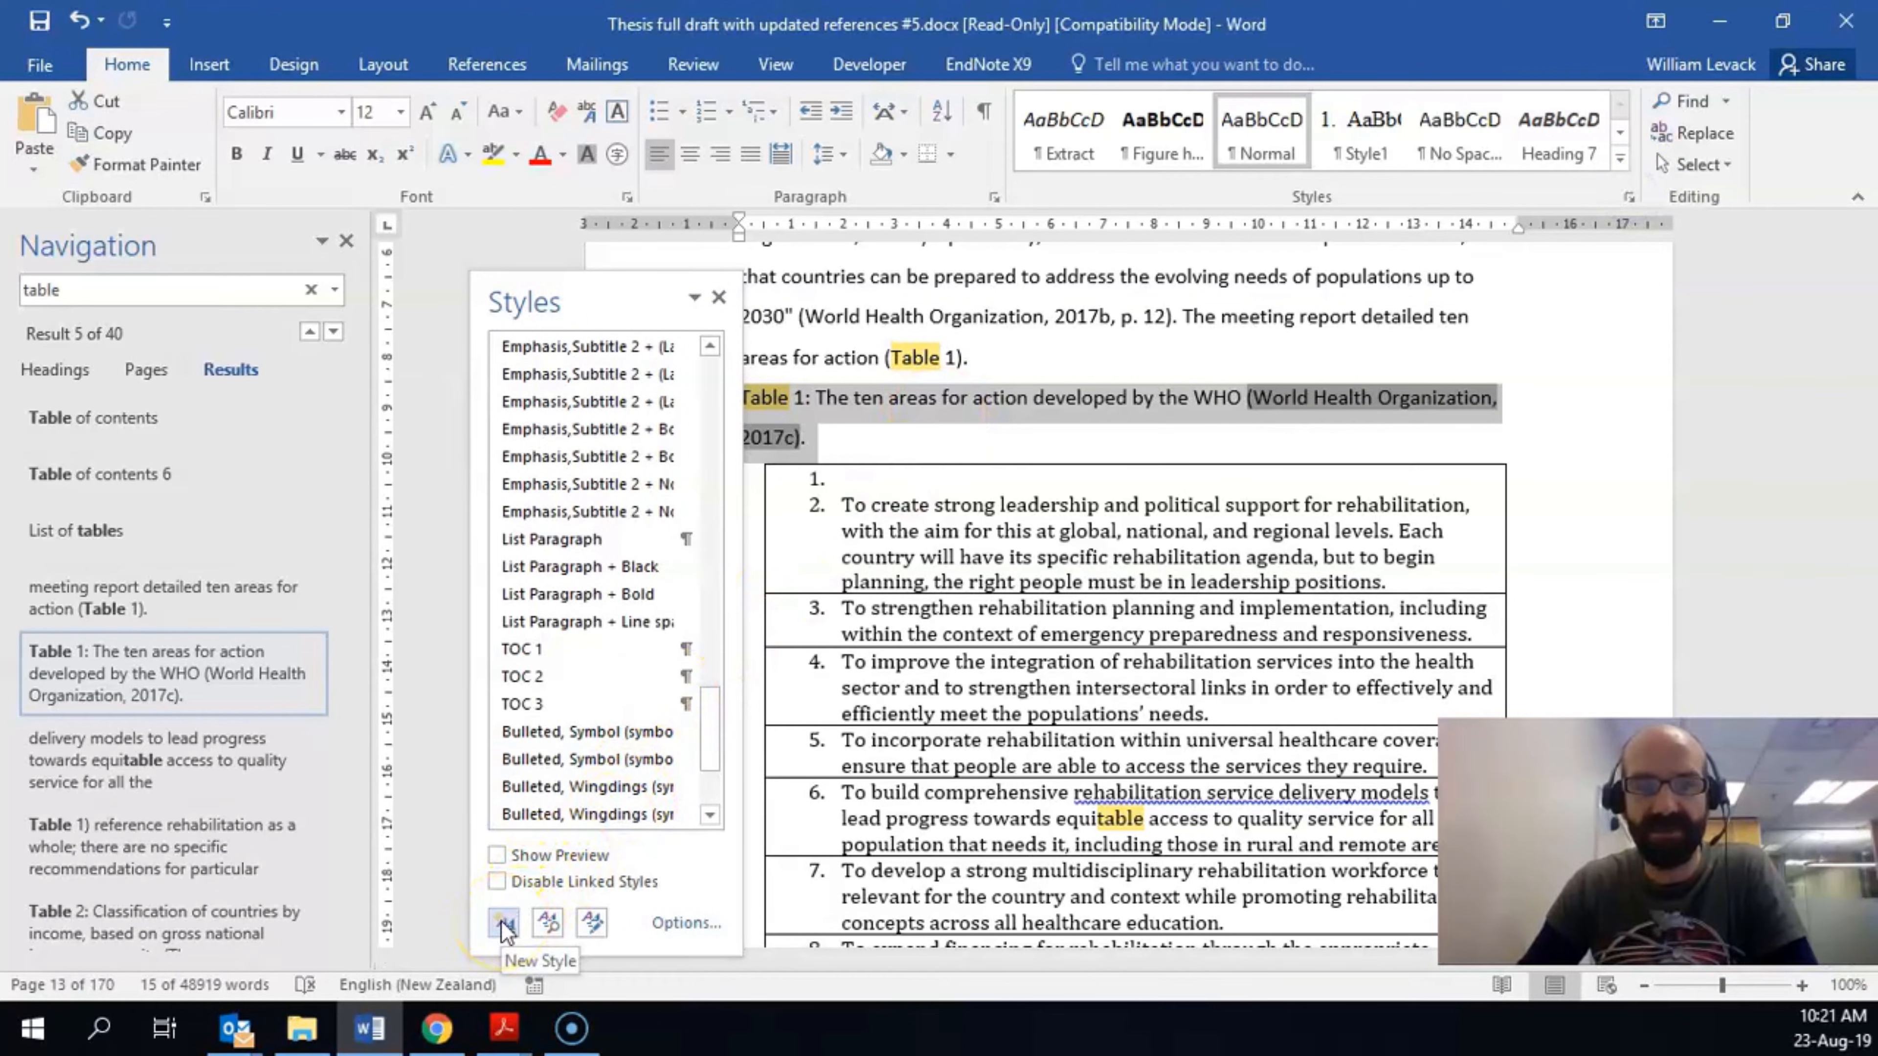
pyautogui.click(504, 923)
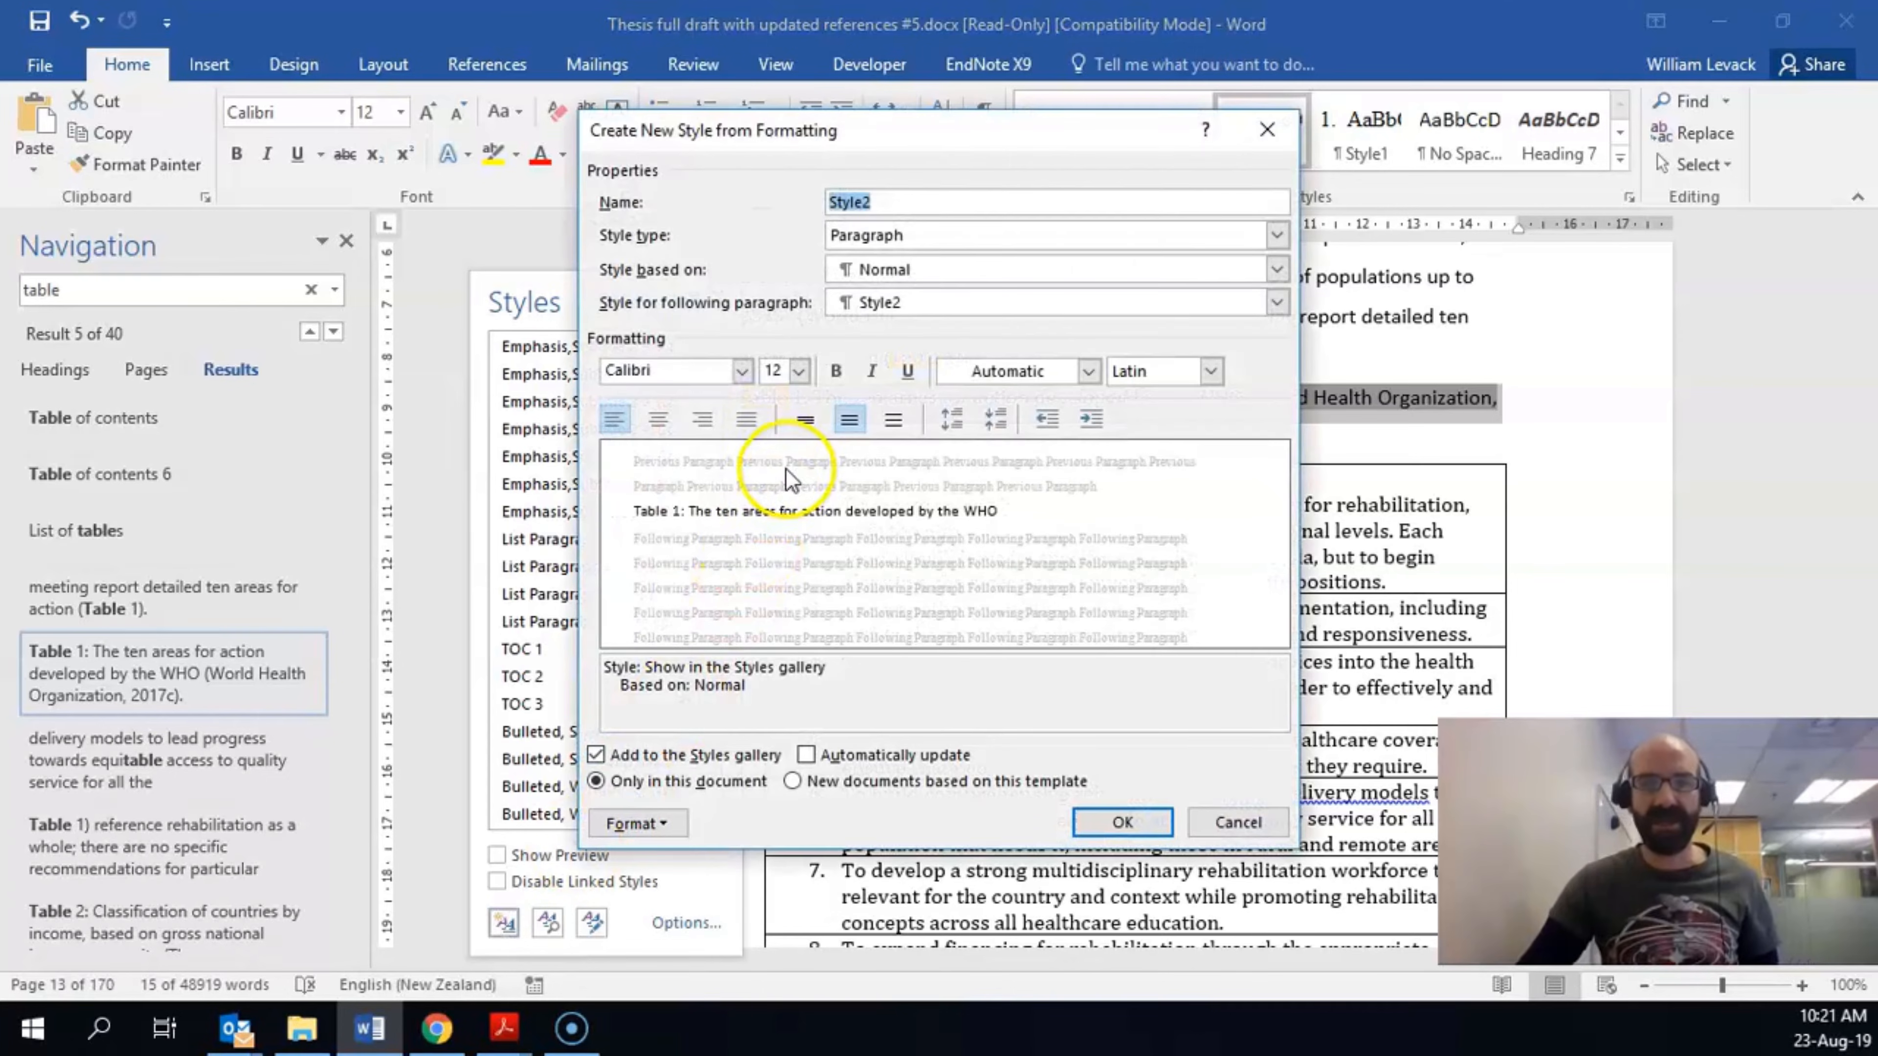
pyautogui.write('Table')
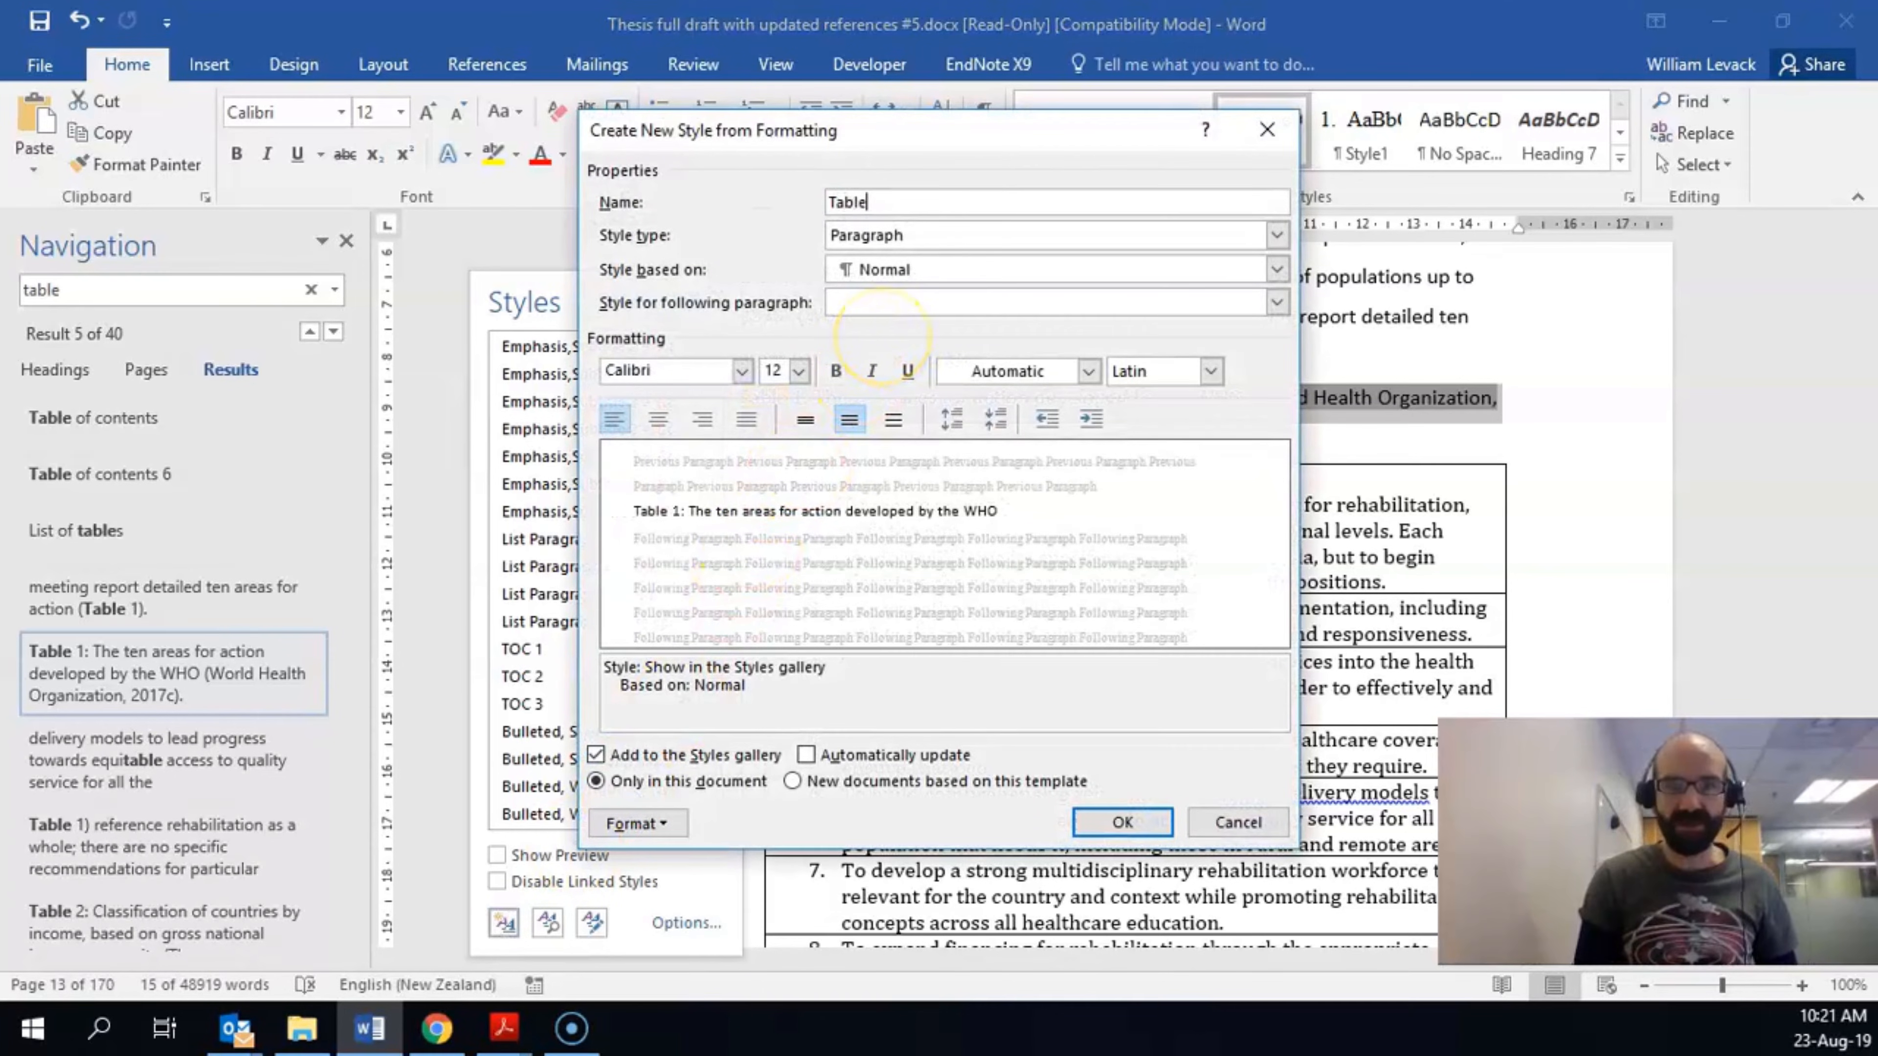
pyautogui.write(' Heading')
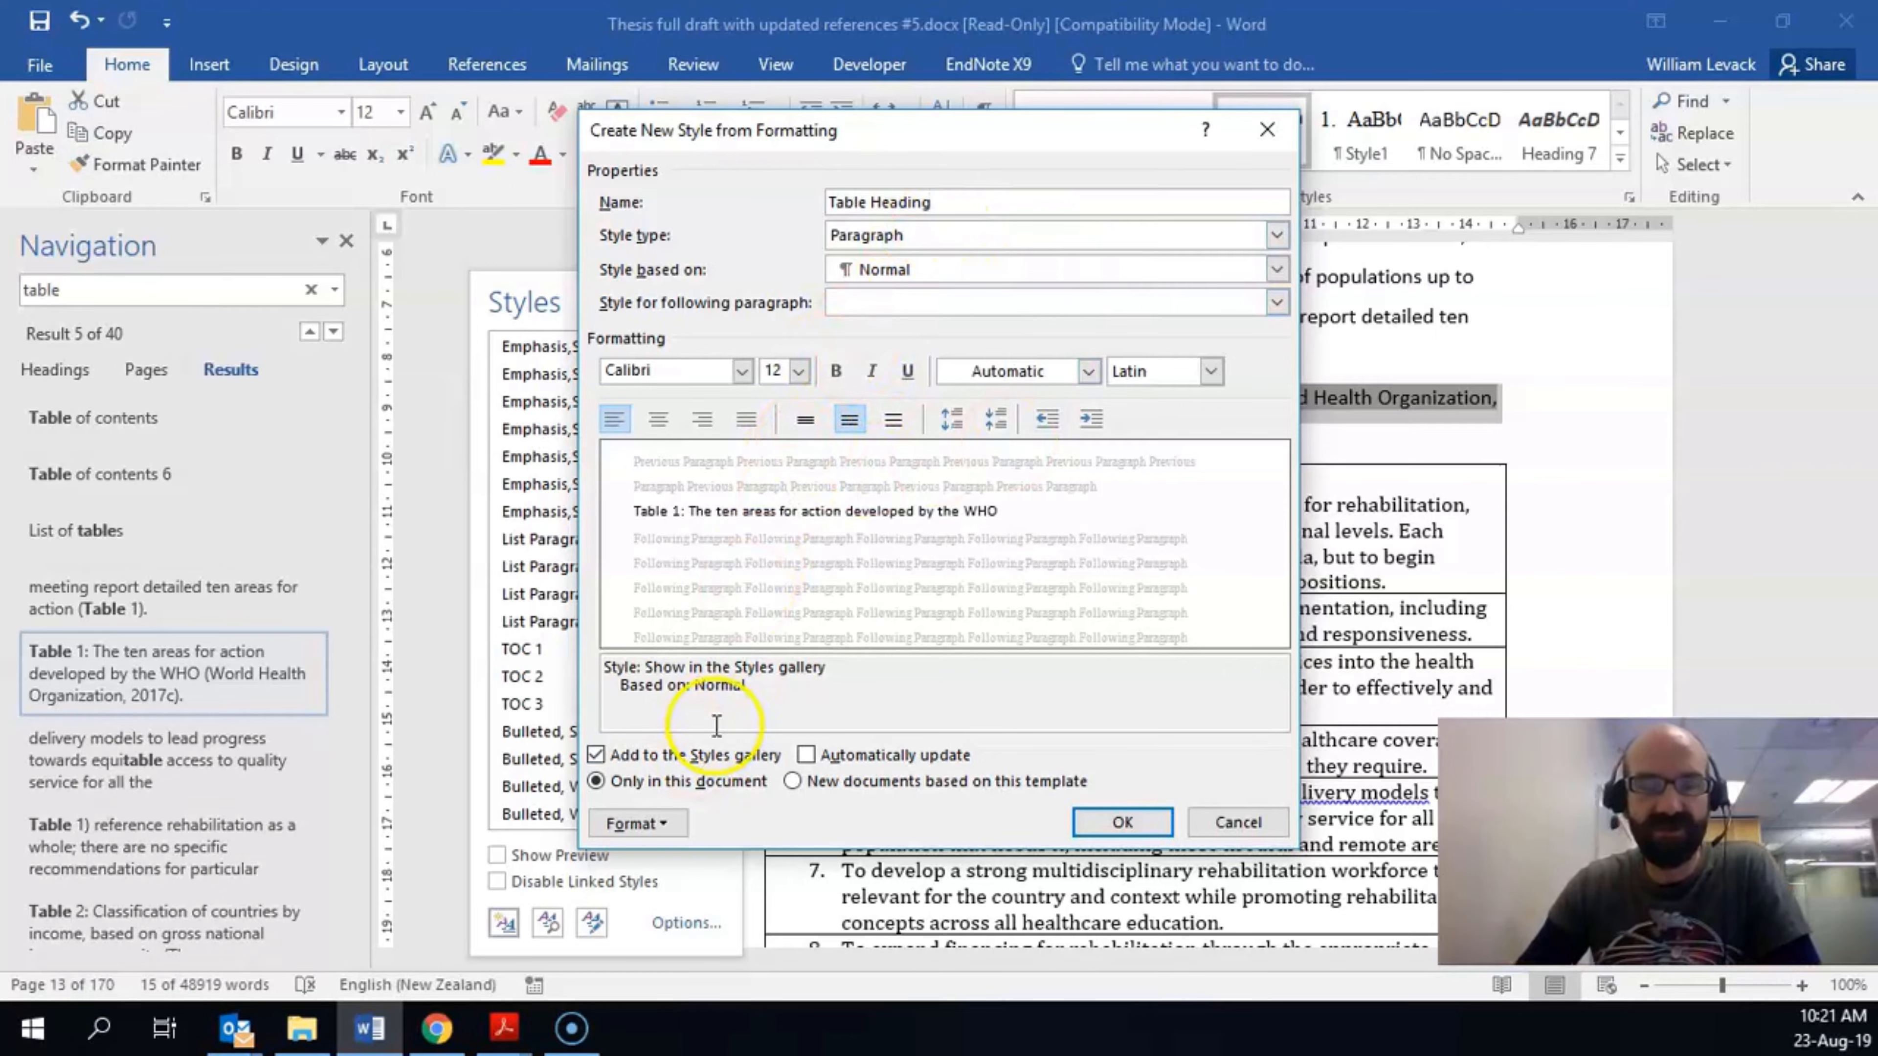
pyautogui.click(640, 824)
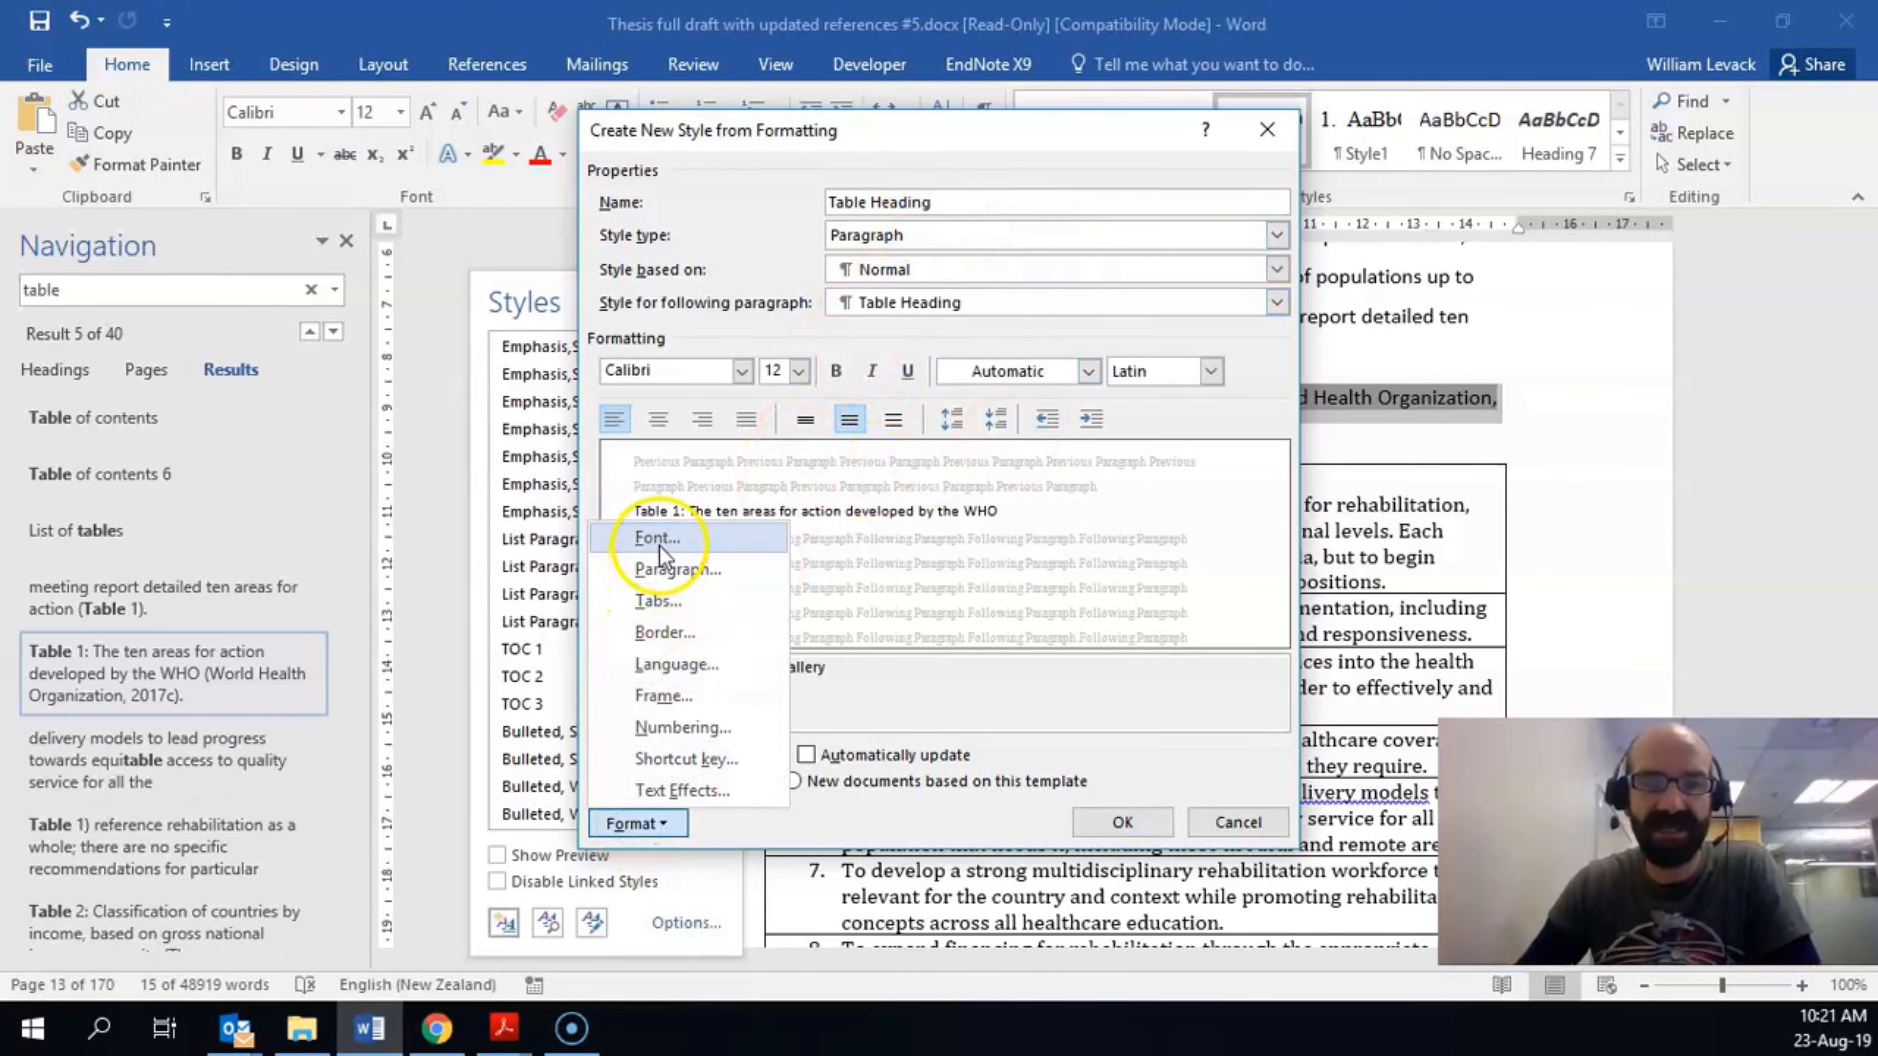
pyautogui.click(1123, 824)
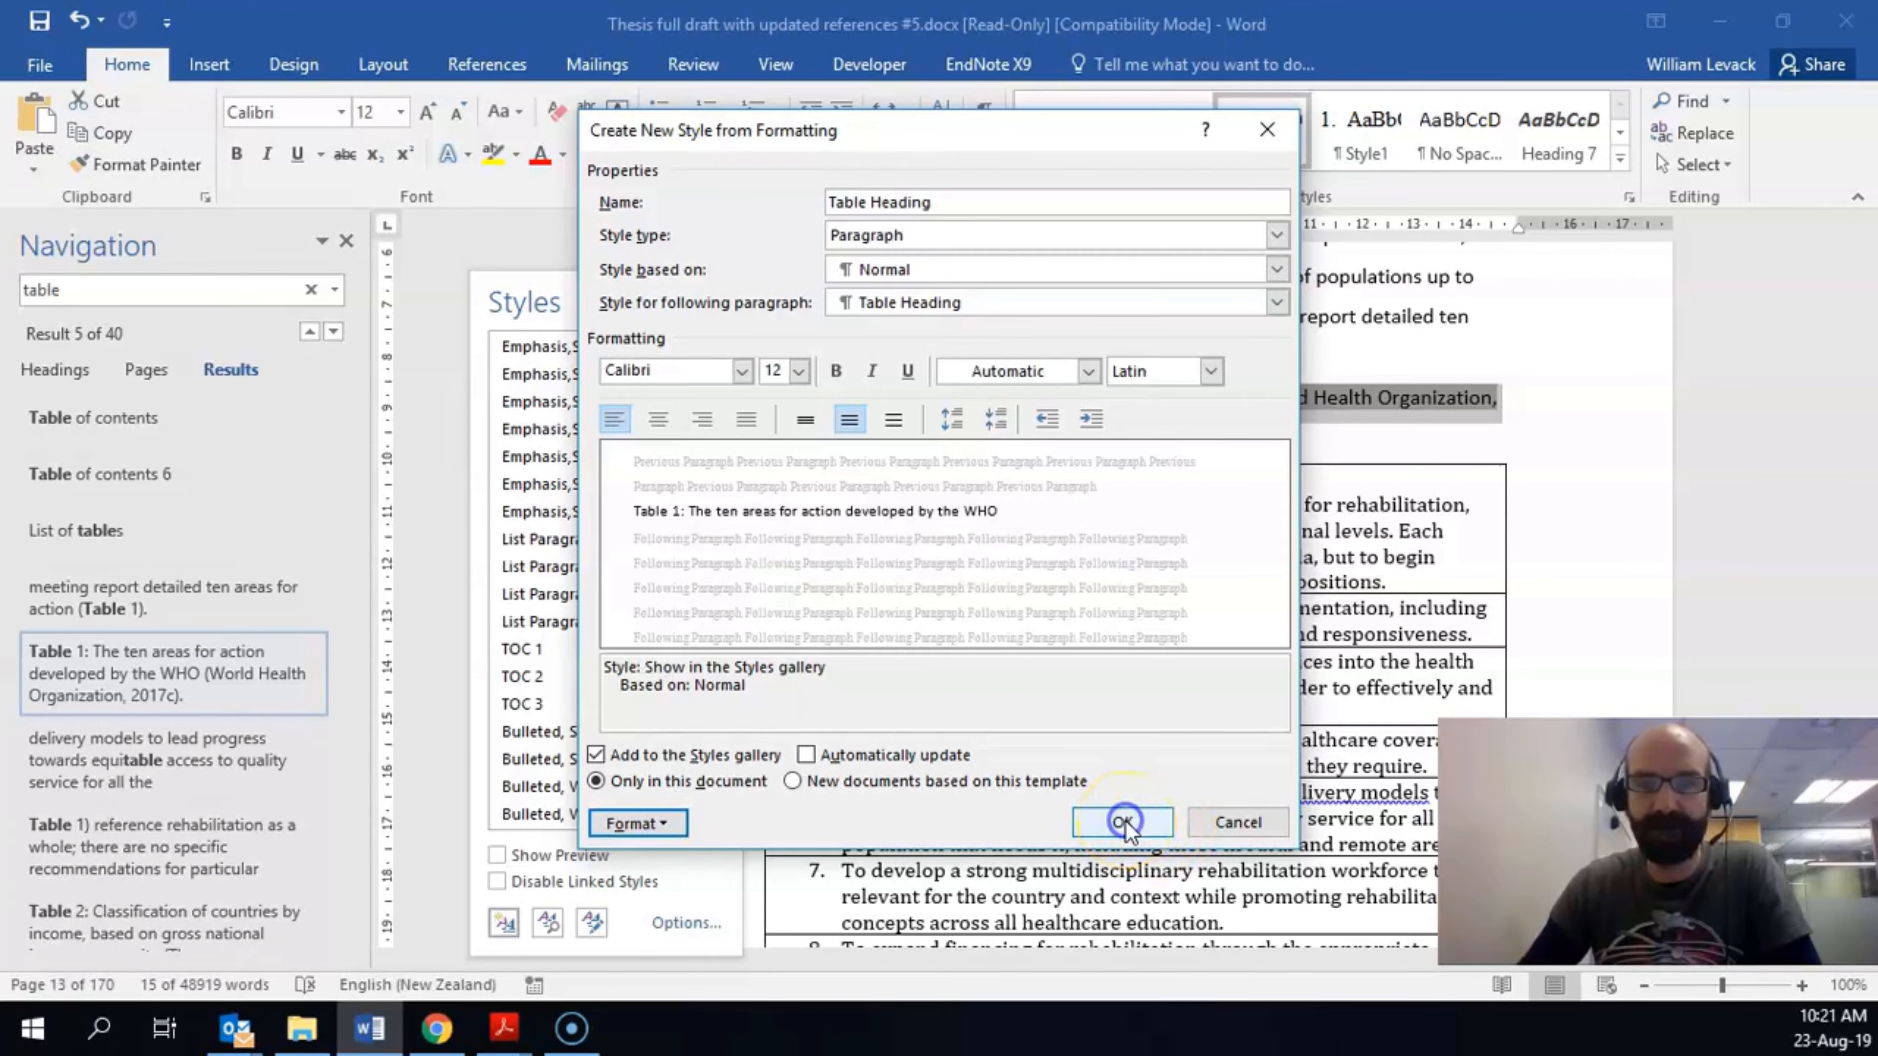
pyautogui.click(1123, 824)
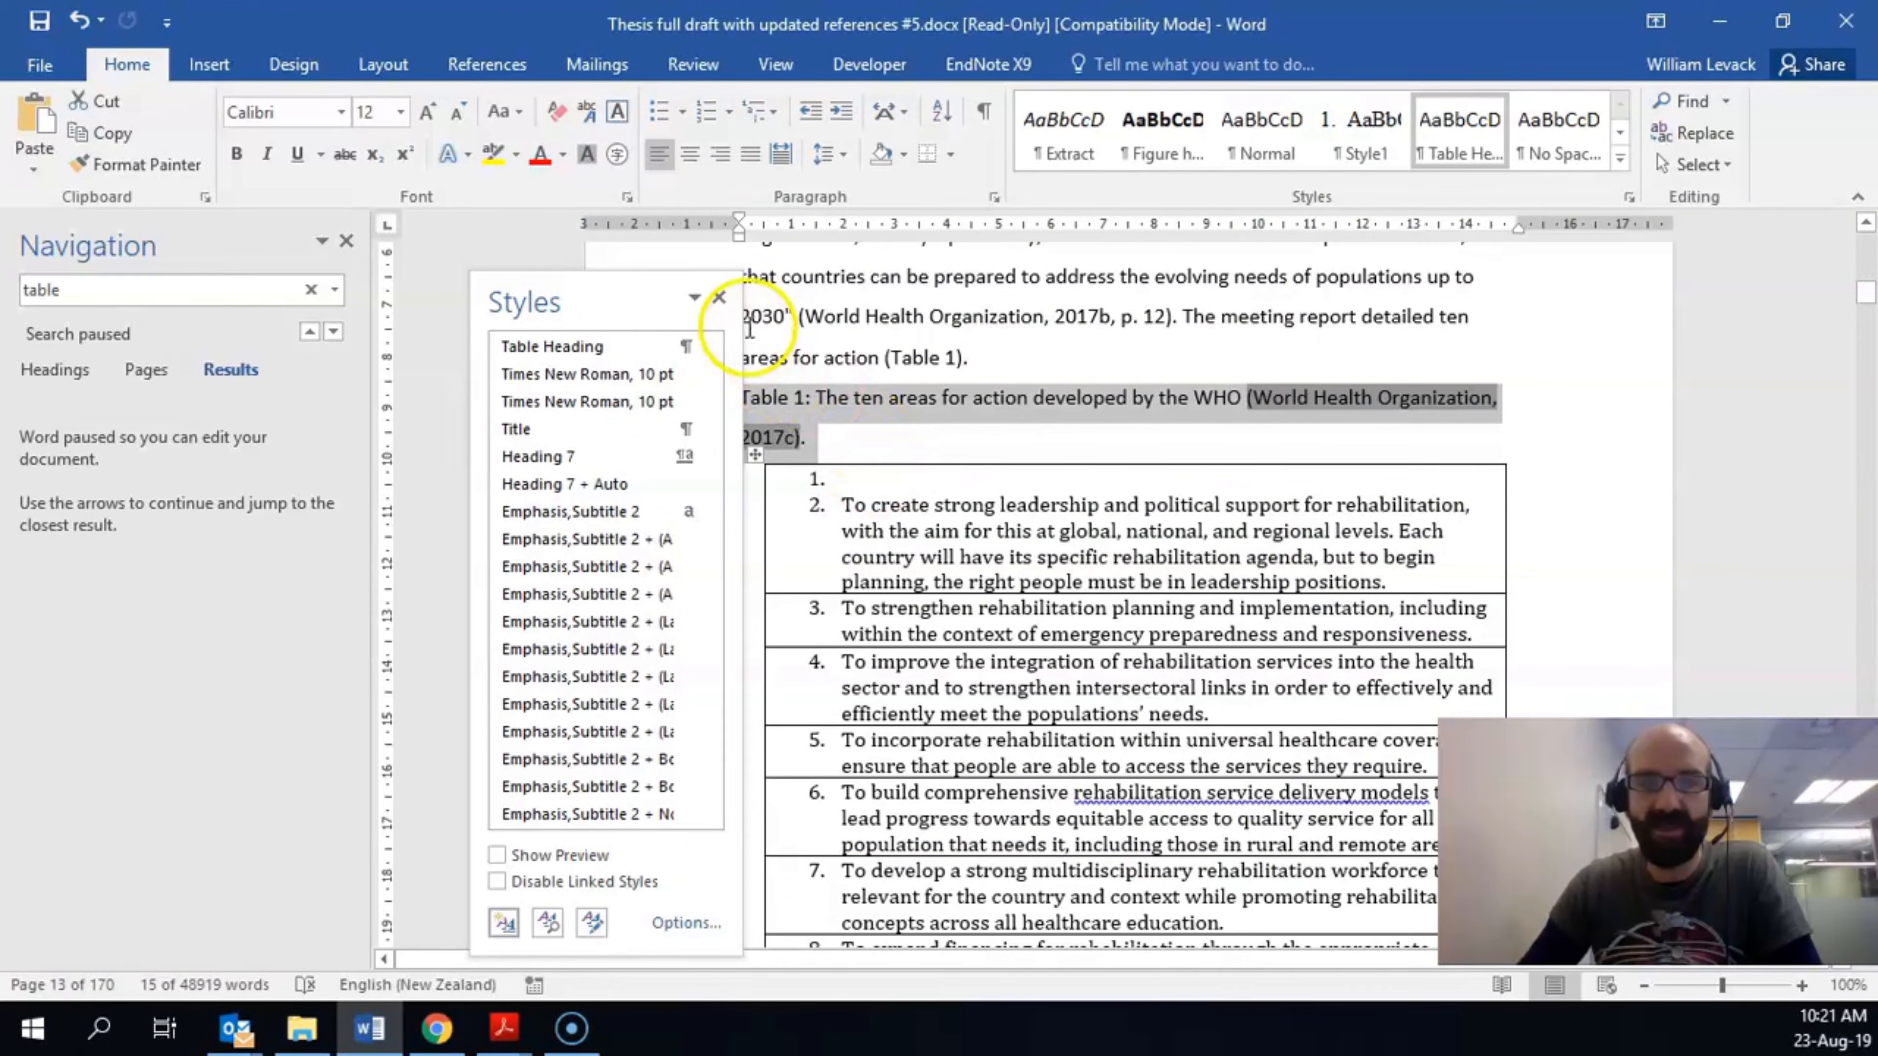
pyautogui.click(722, 300)
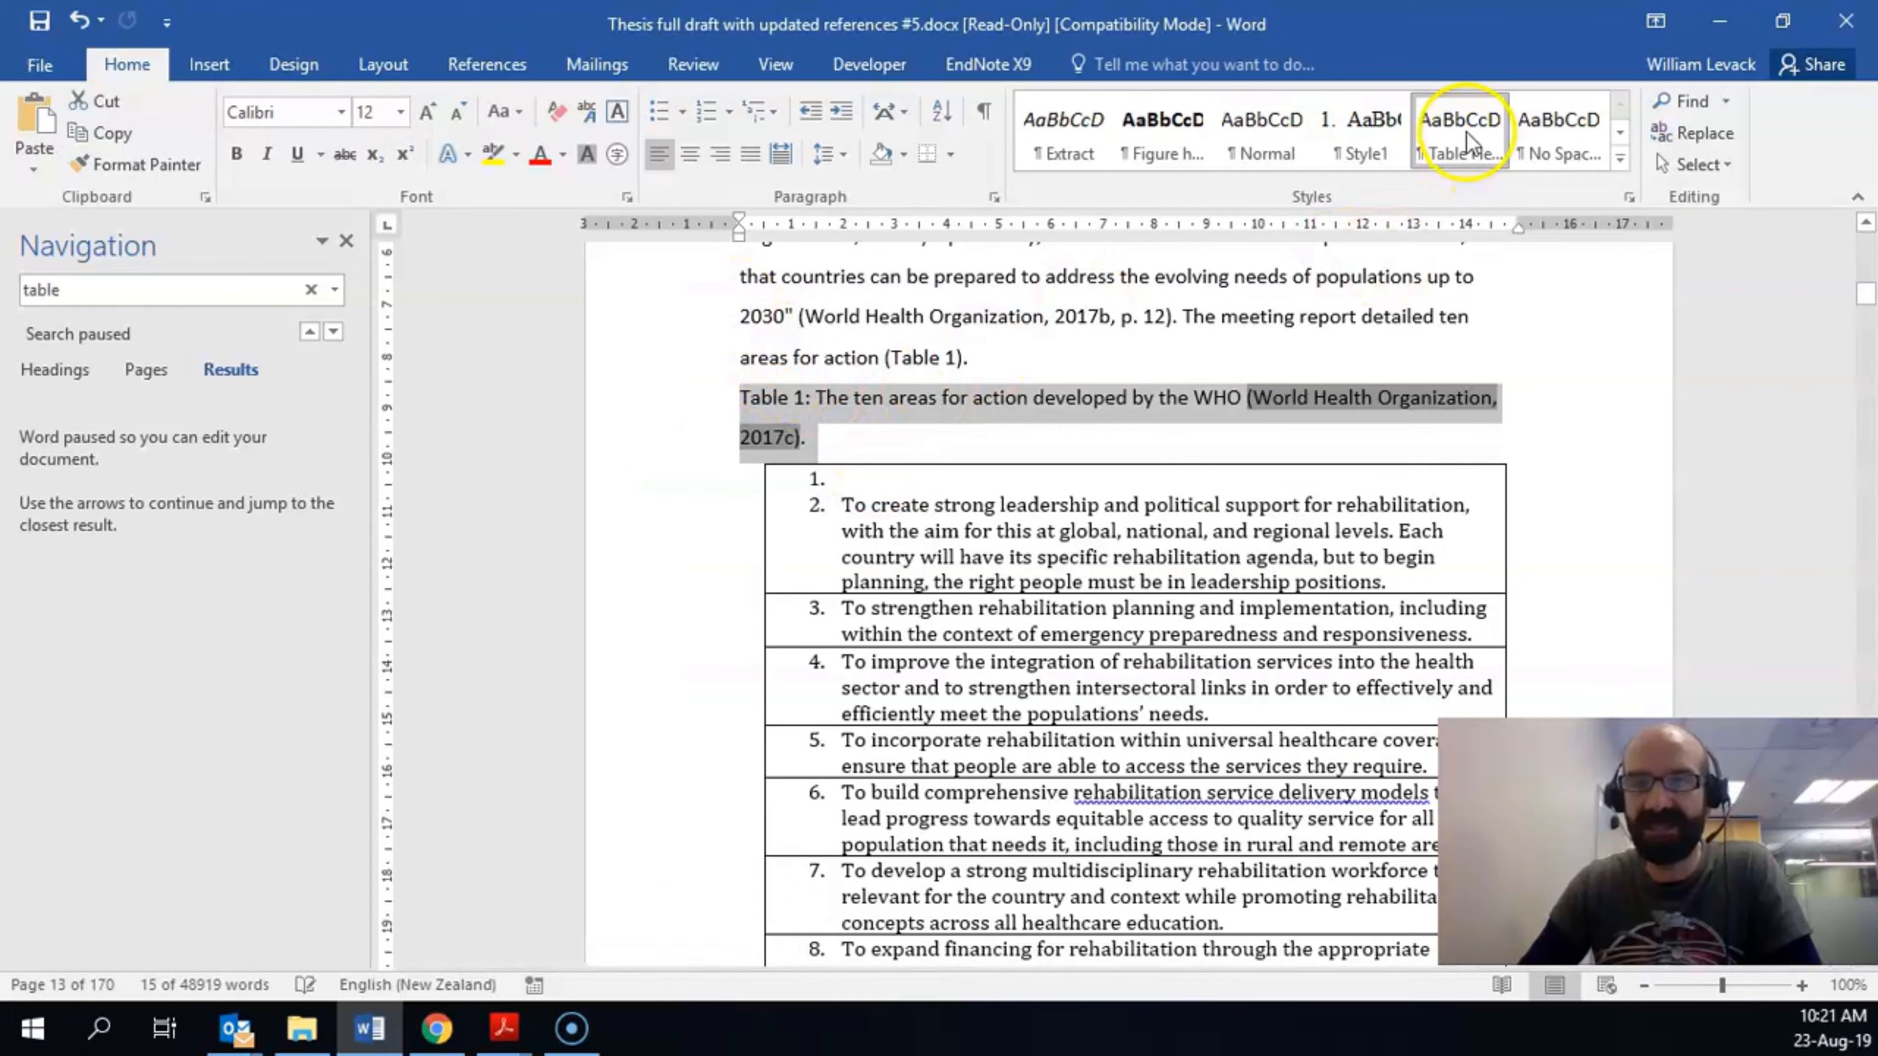
# - Make the Table 1 caption bold and update the Table Heading style to match it
pyautogui.click(879, 430)
pyautogui.doubleClick(723, 398)
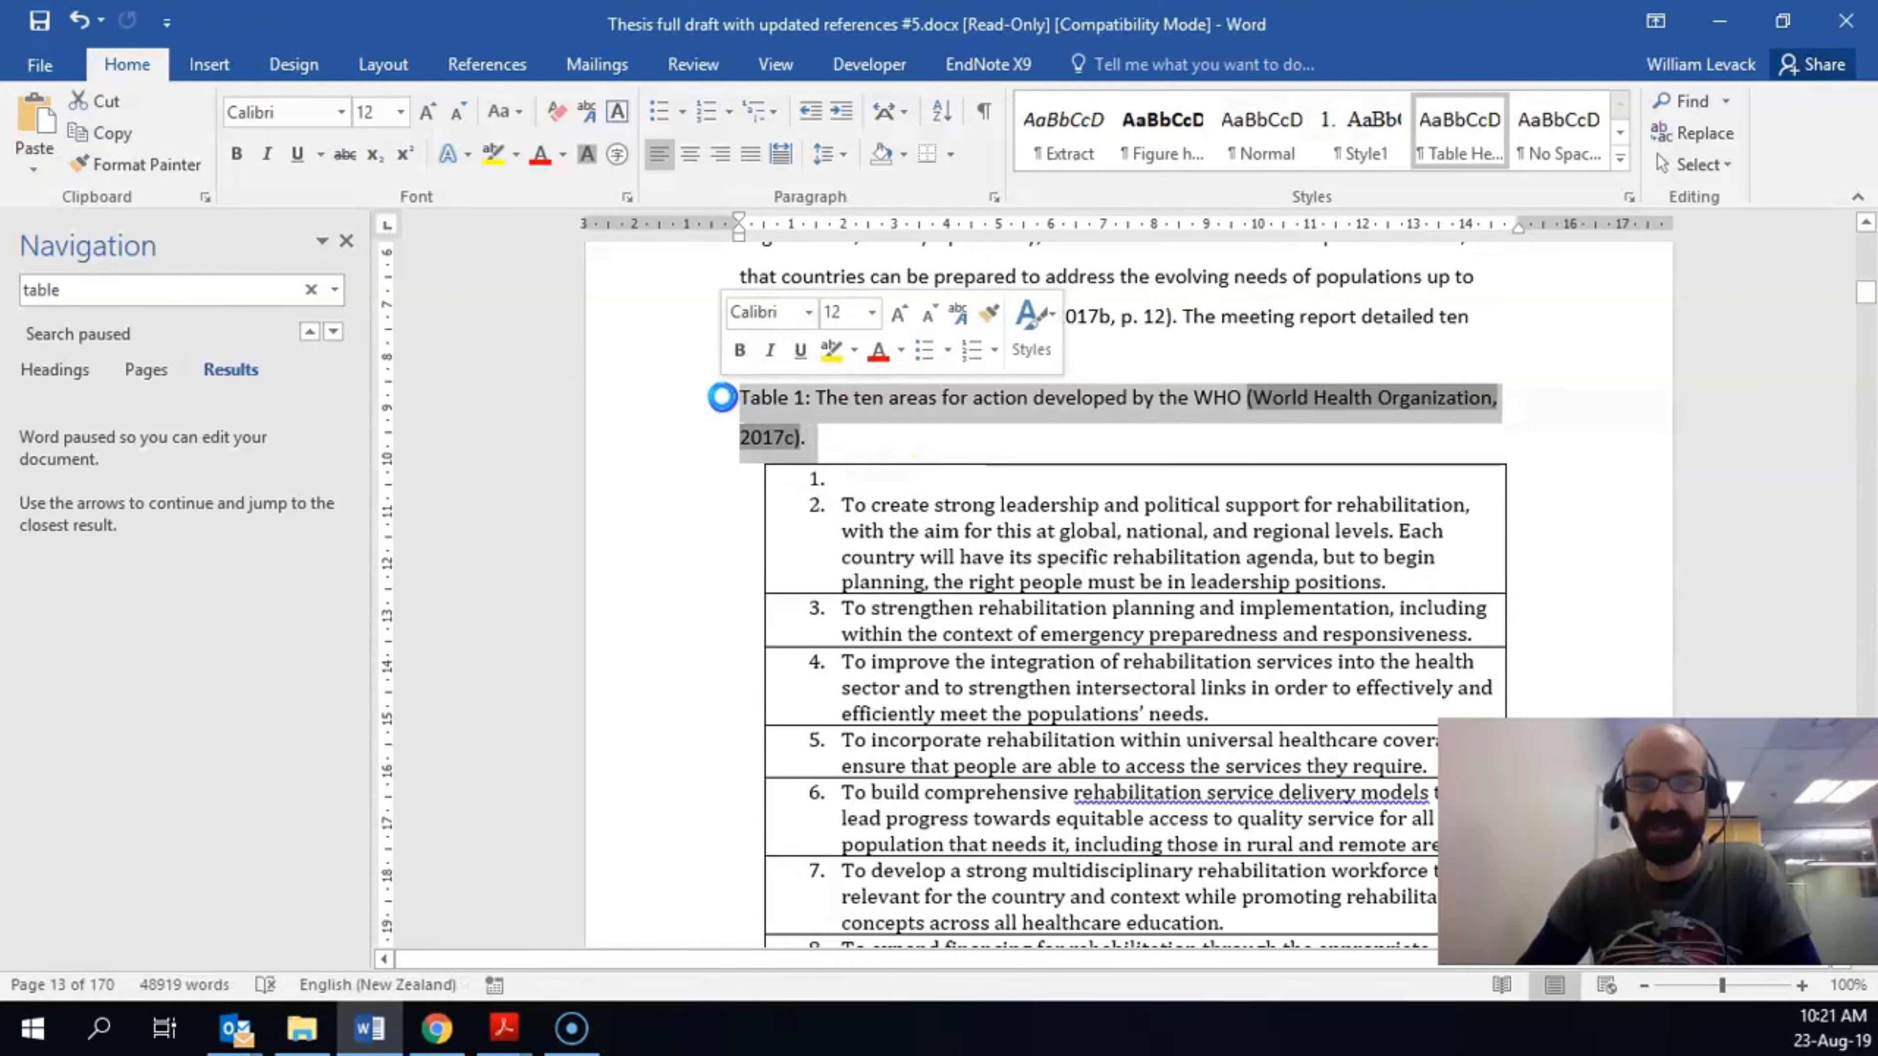
pyautogui.click(236, 154)
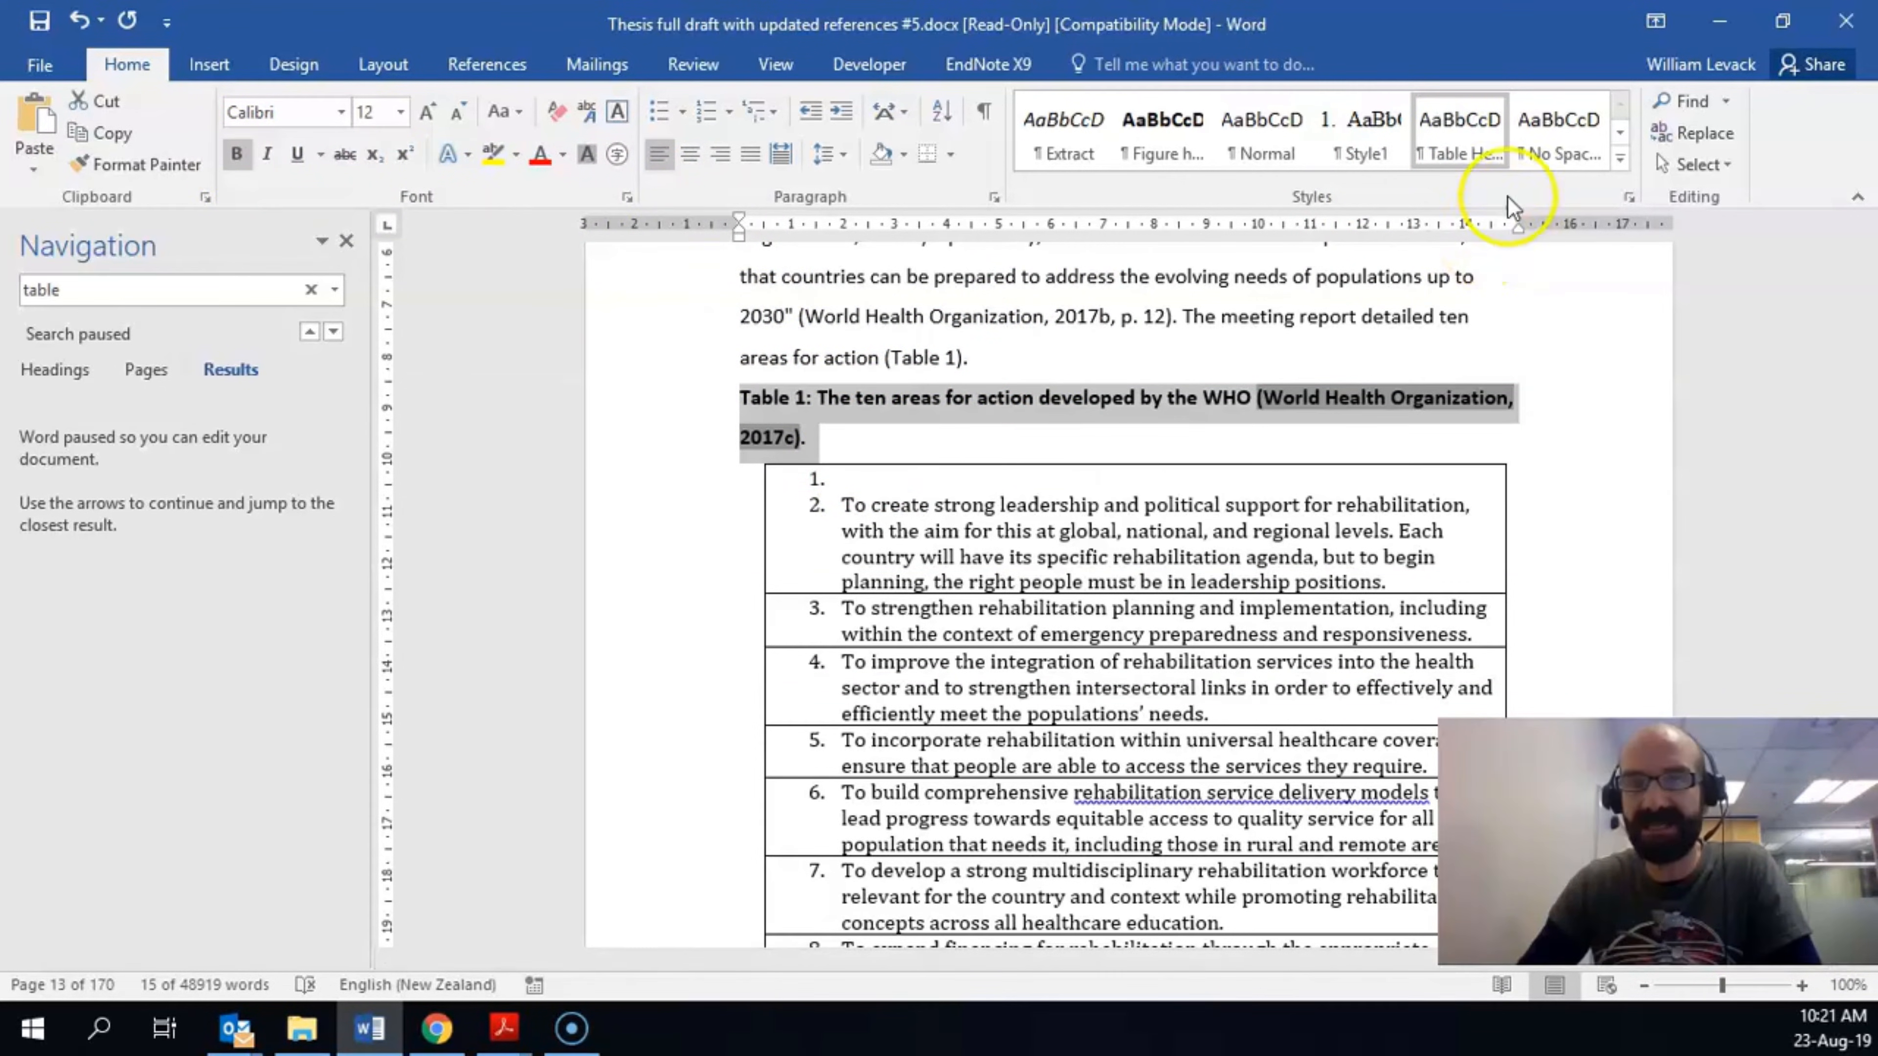
pyautogui.rightClick(1462, 131)
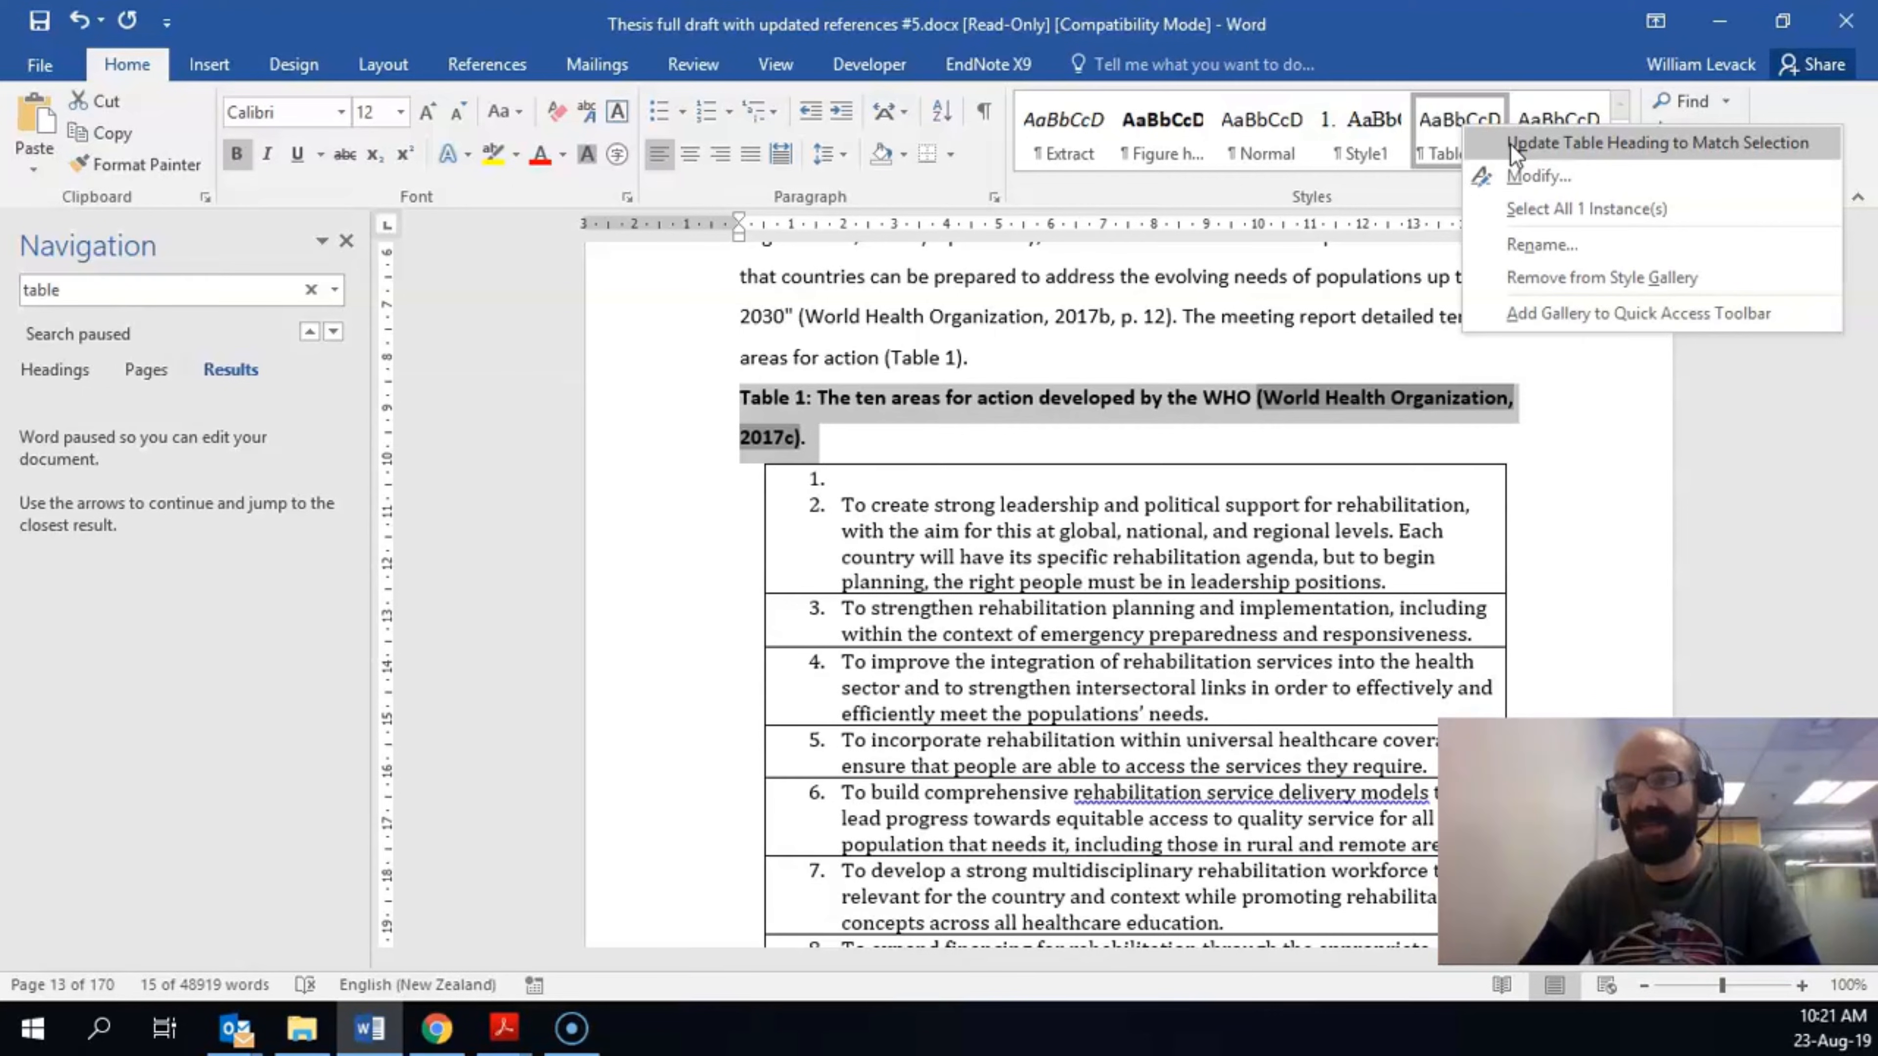
pyautogui.click(810, 449)
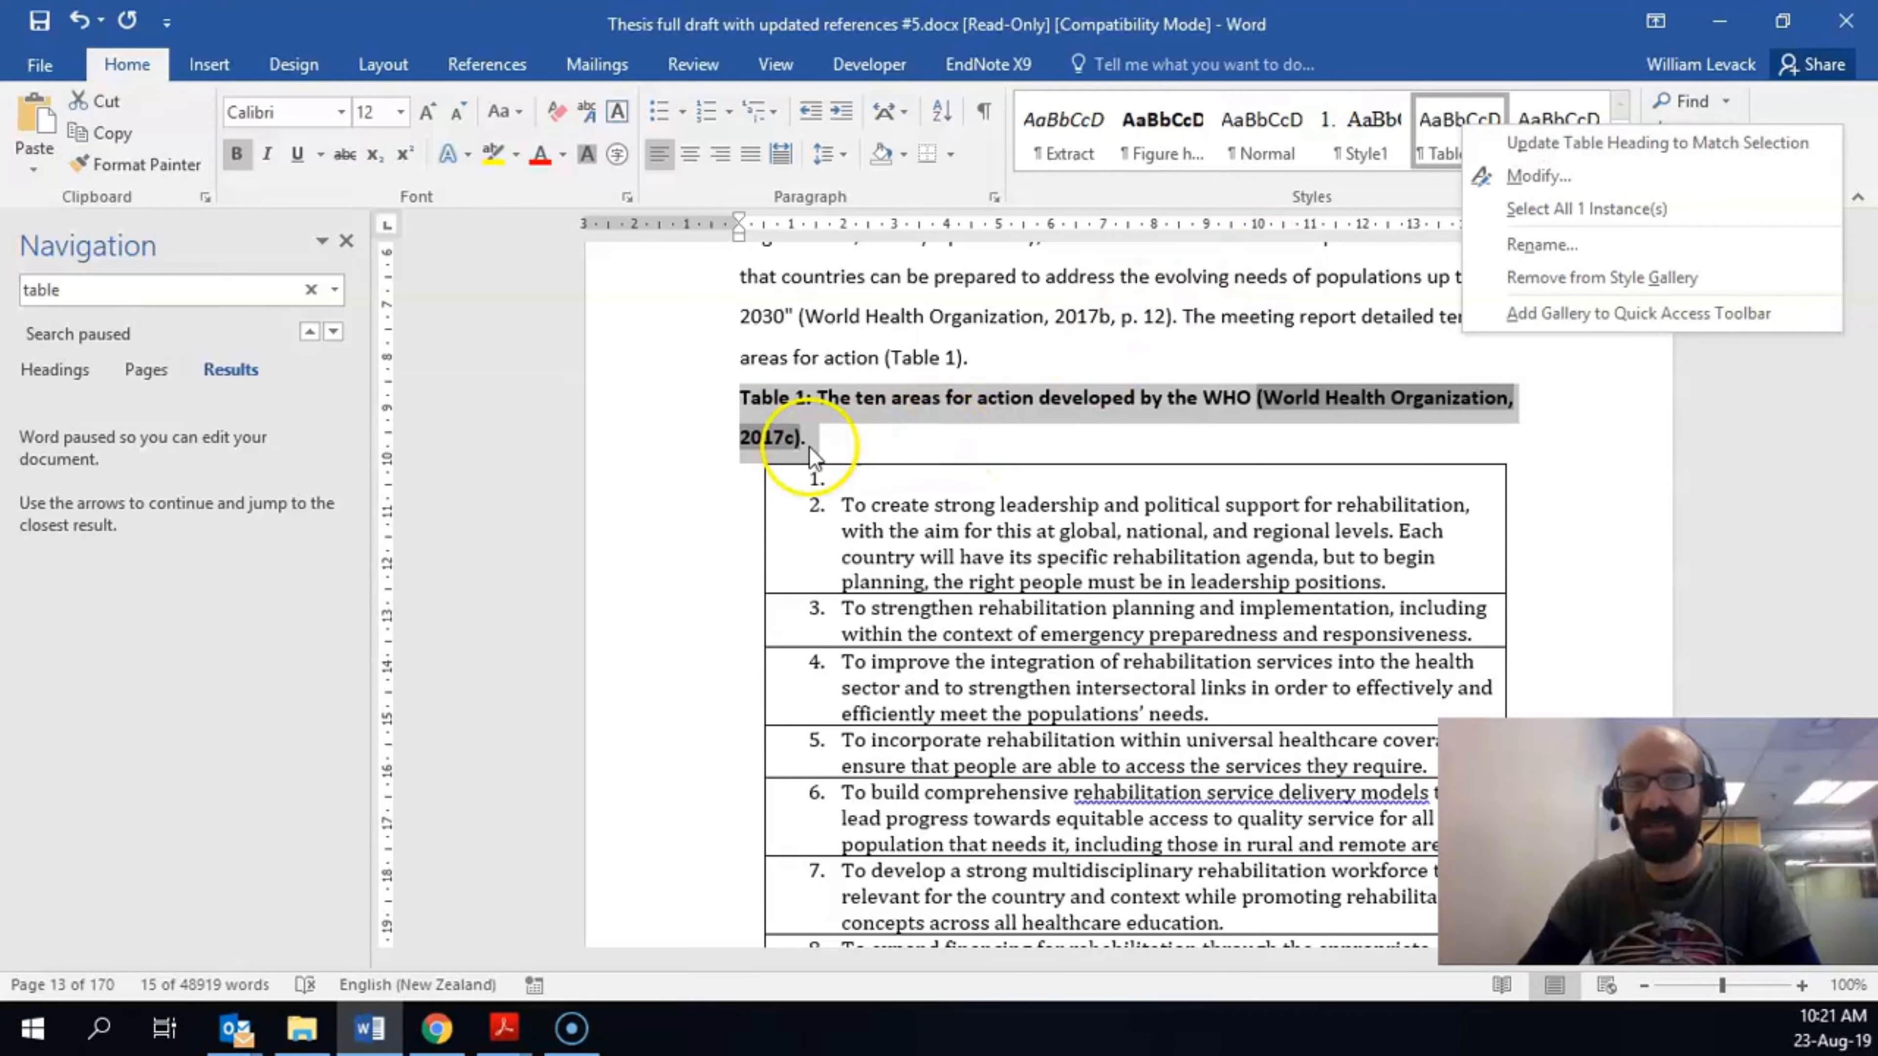
pyautogui.click(1529, 151)
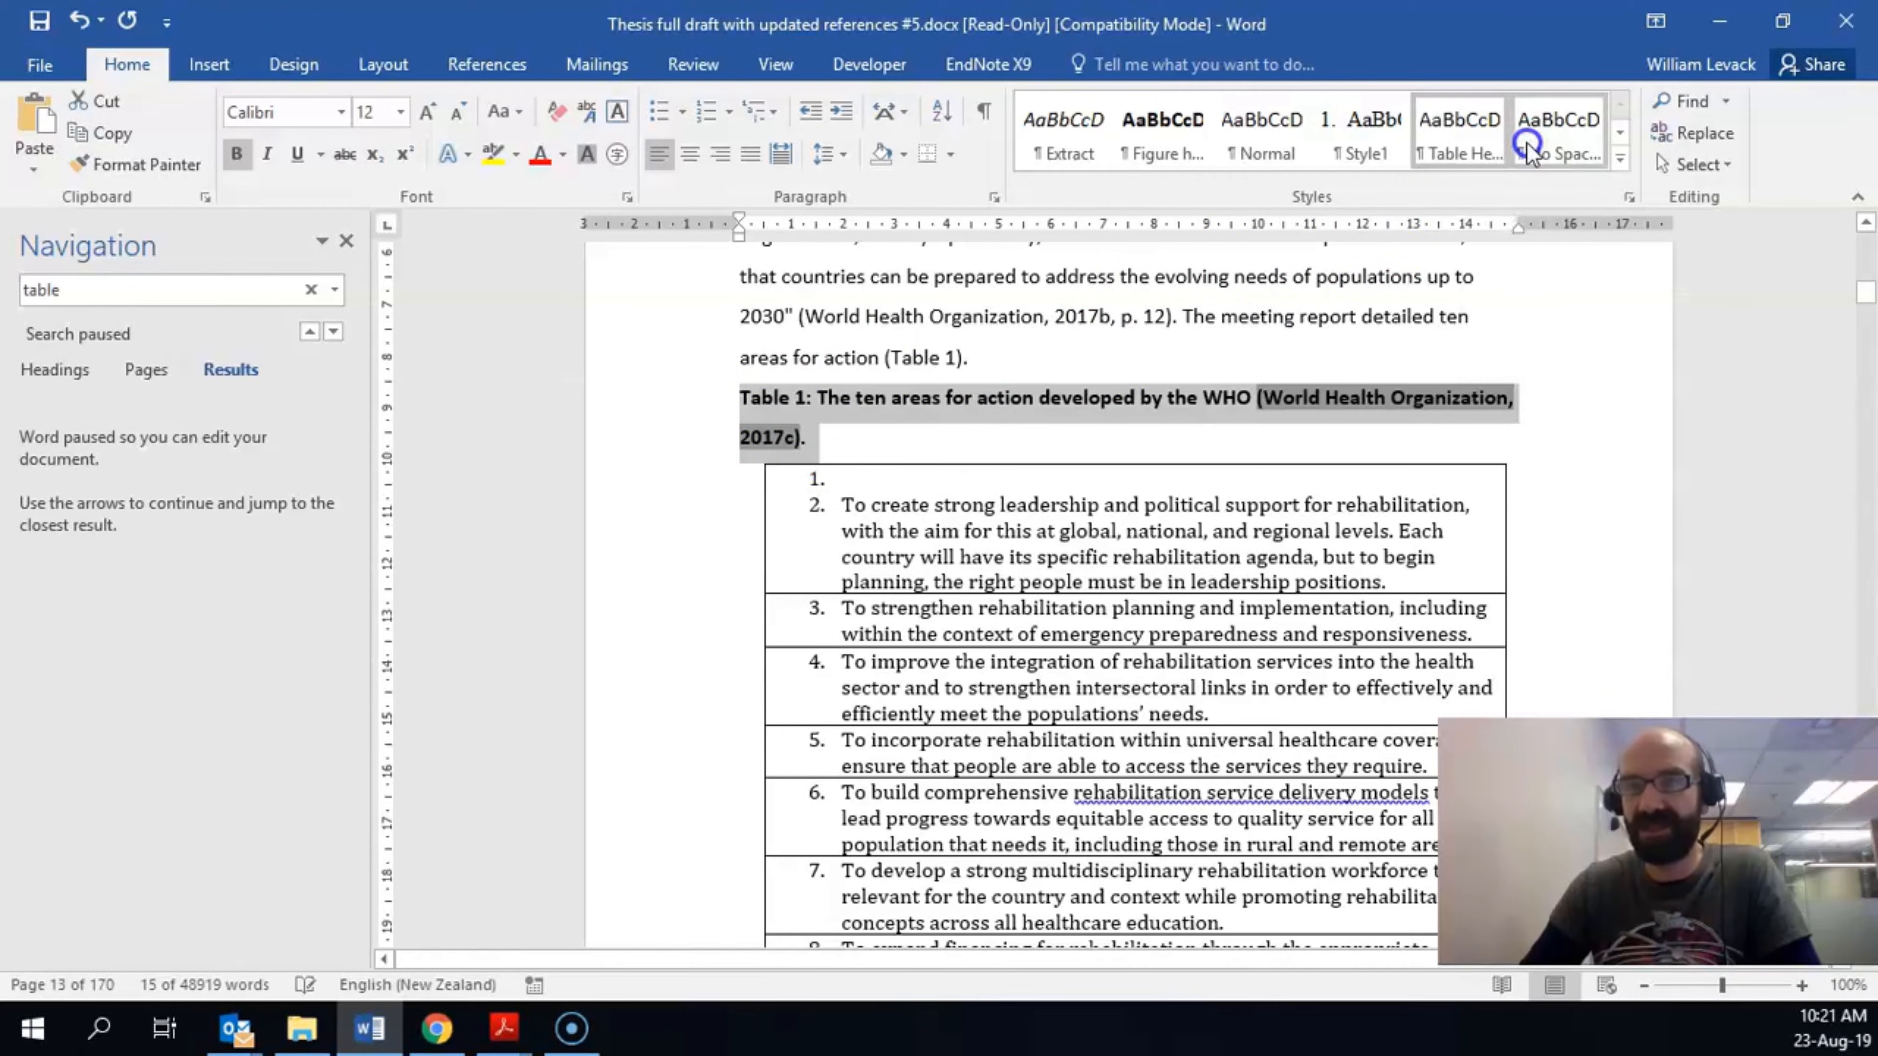
pyautogui.click(959, 446)
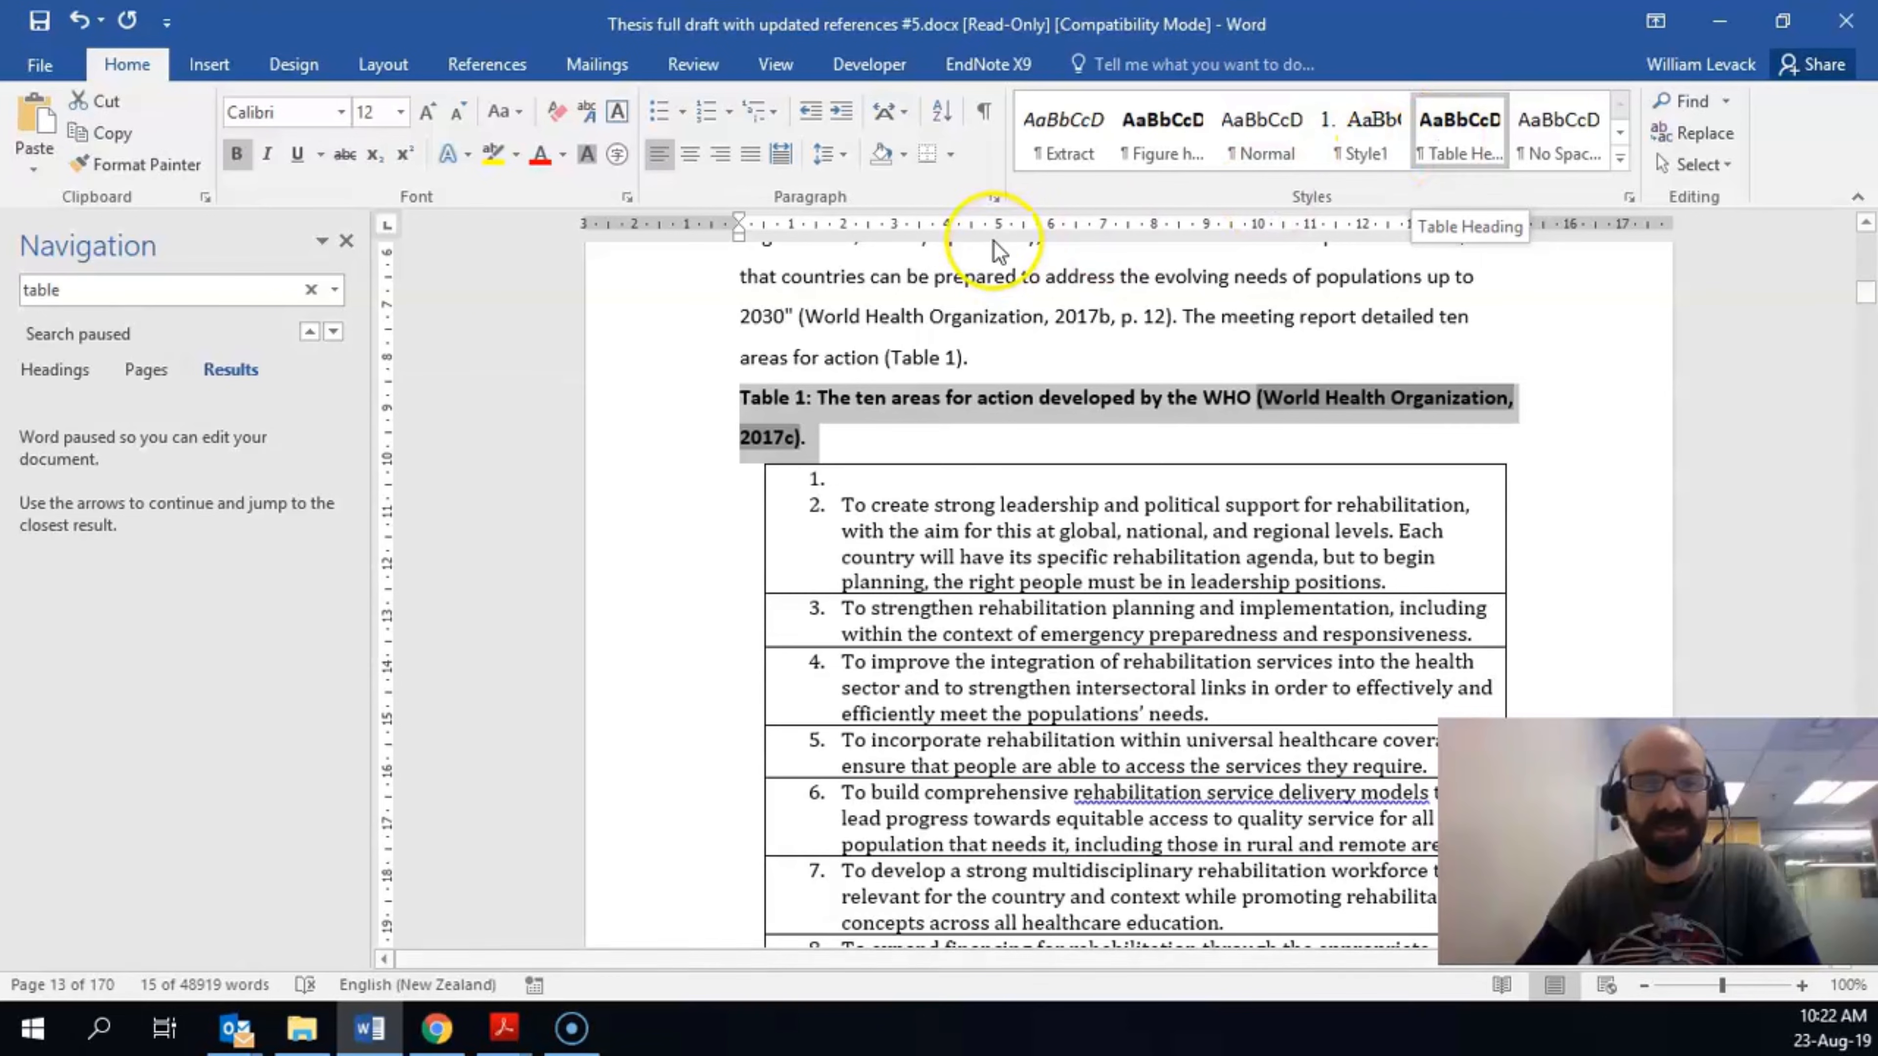
# - Find the Table 2 caption on the classification of countries by income and apply the Table Heading style to it
pyautogui.click(181, 290)
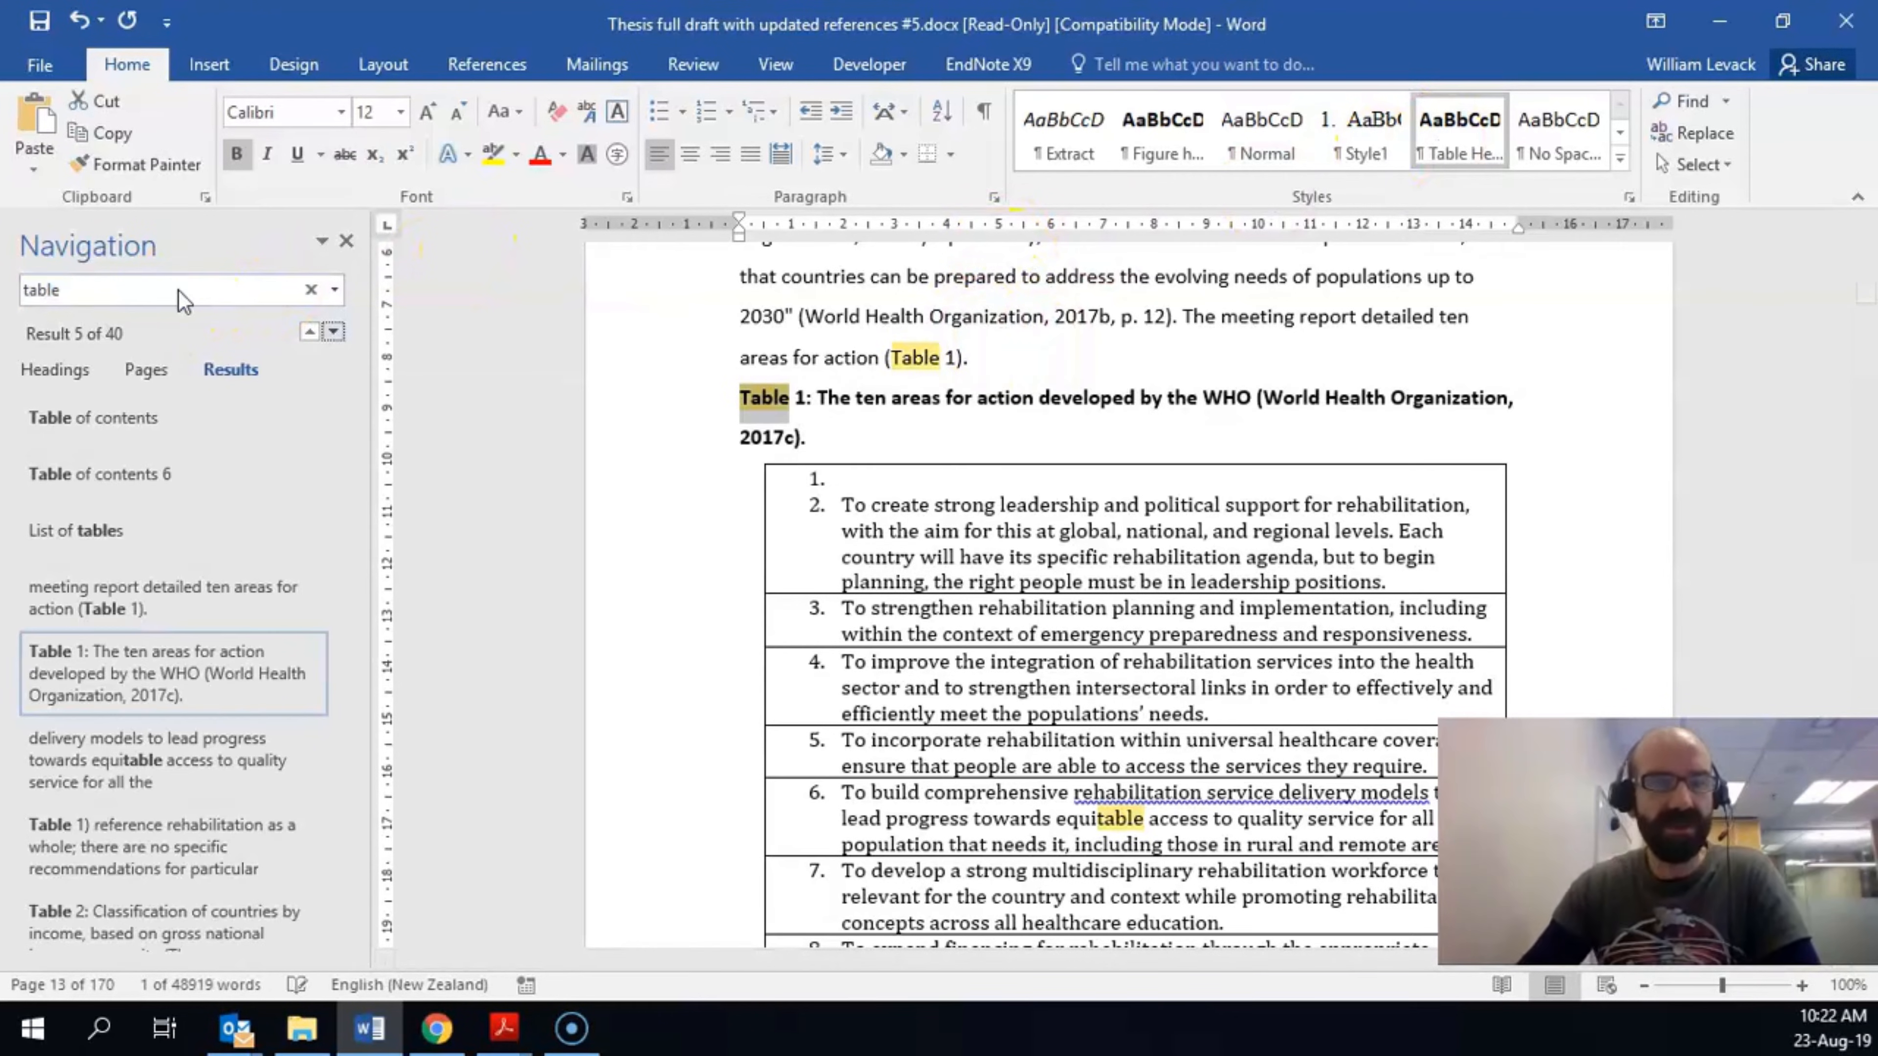
pyautogui.click(212, 893)
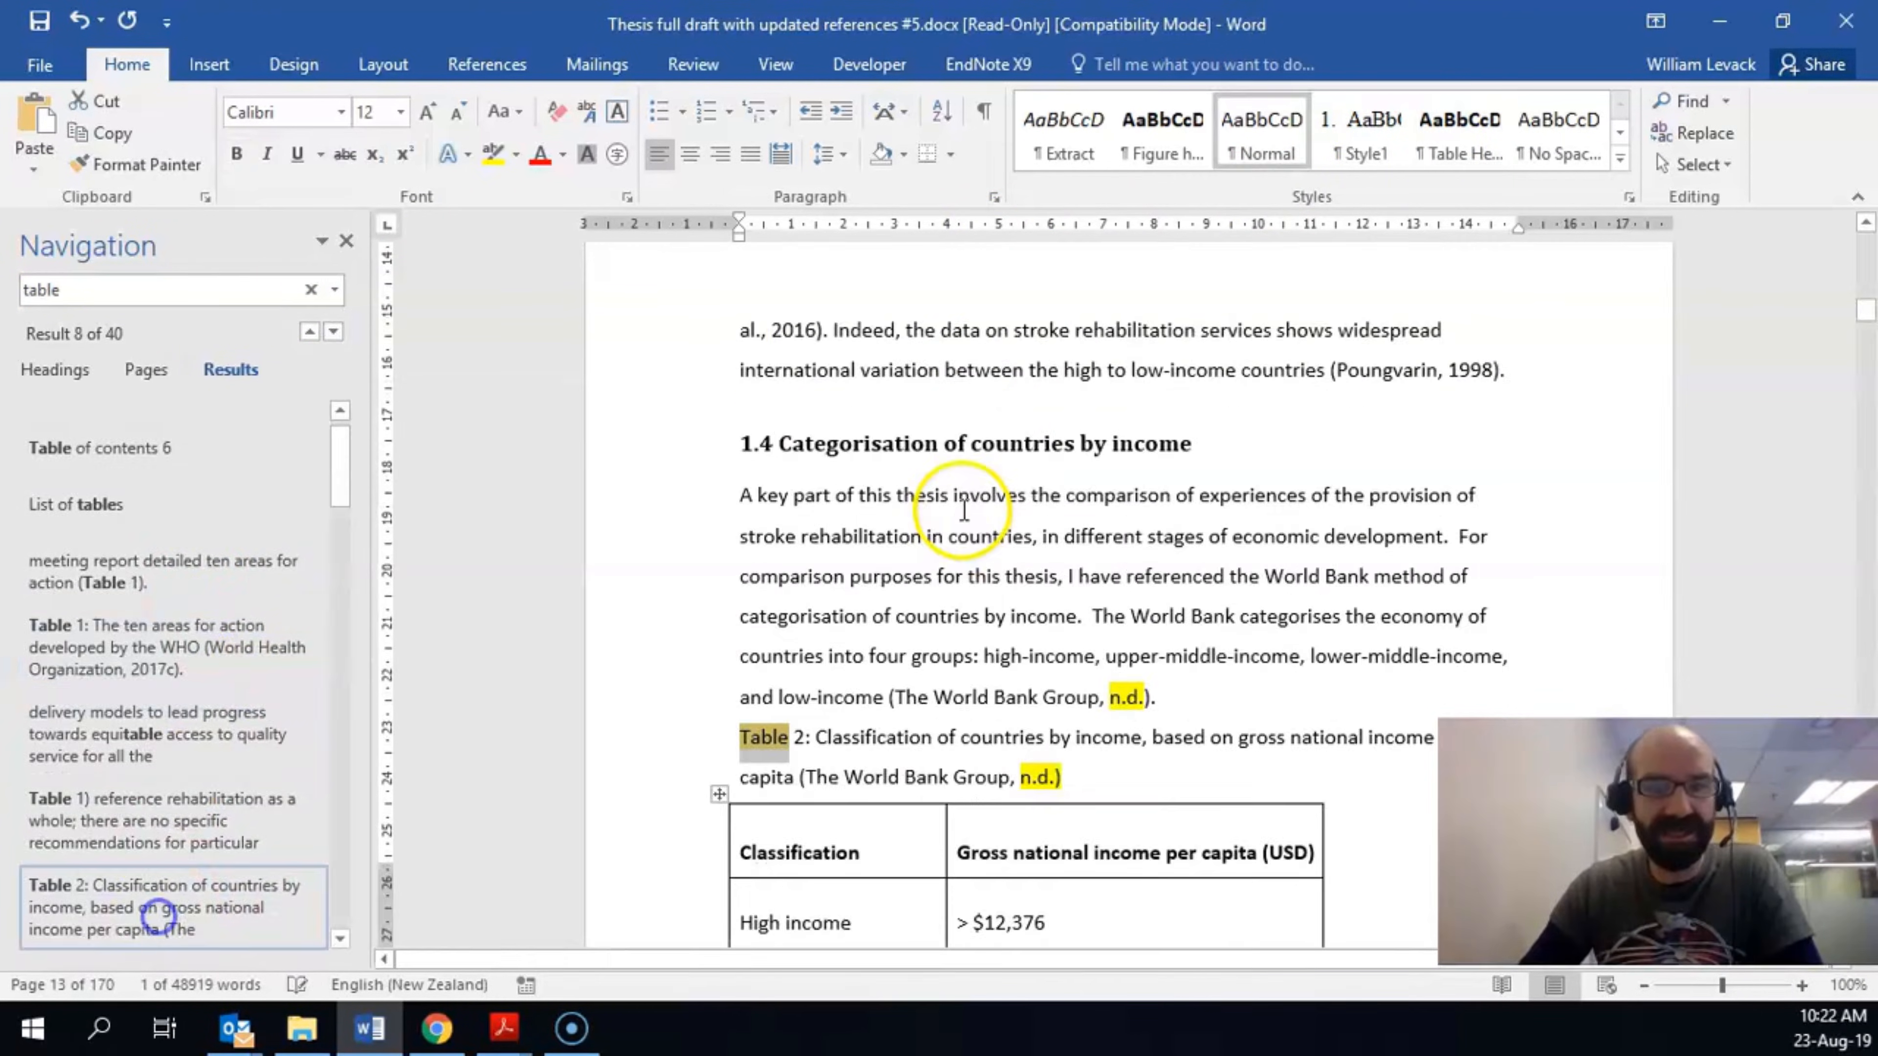
pyautogui.moveTo(1073, 437); pyautogui.dragTo(724, 404)
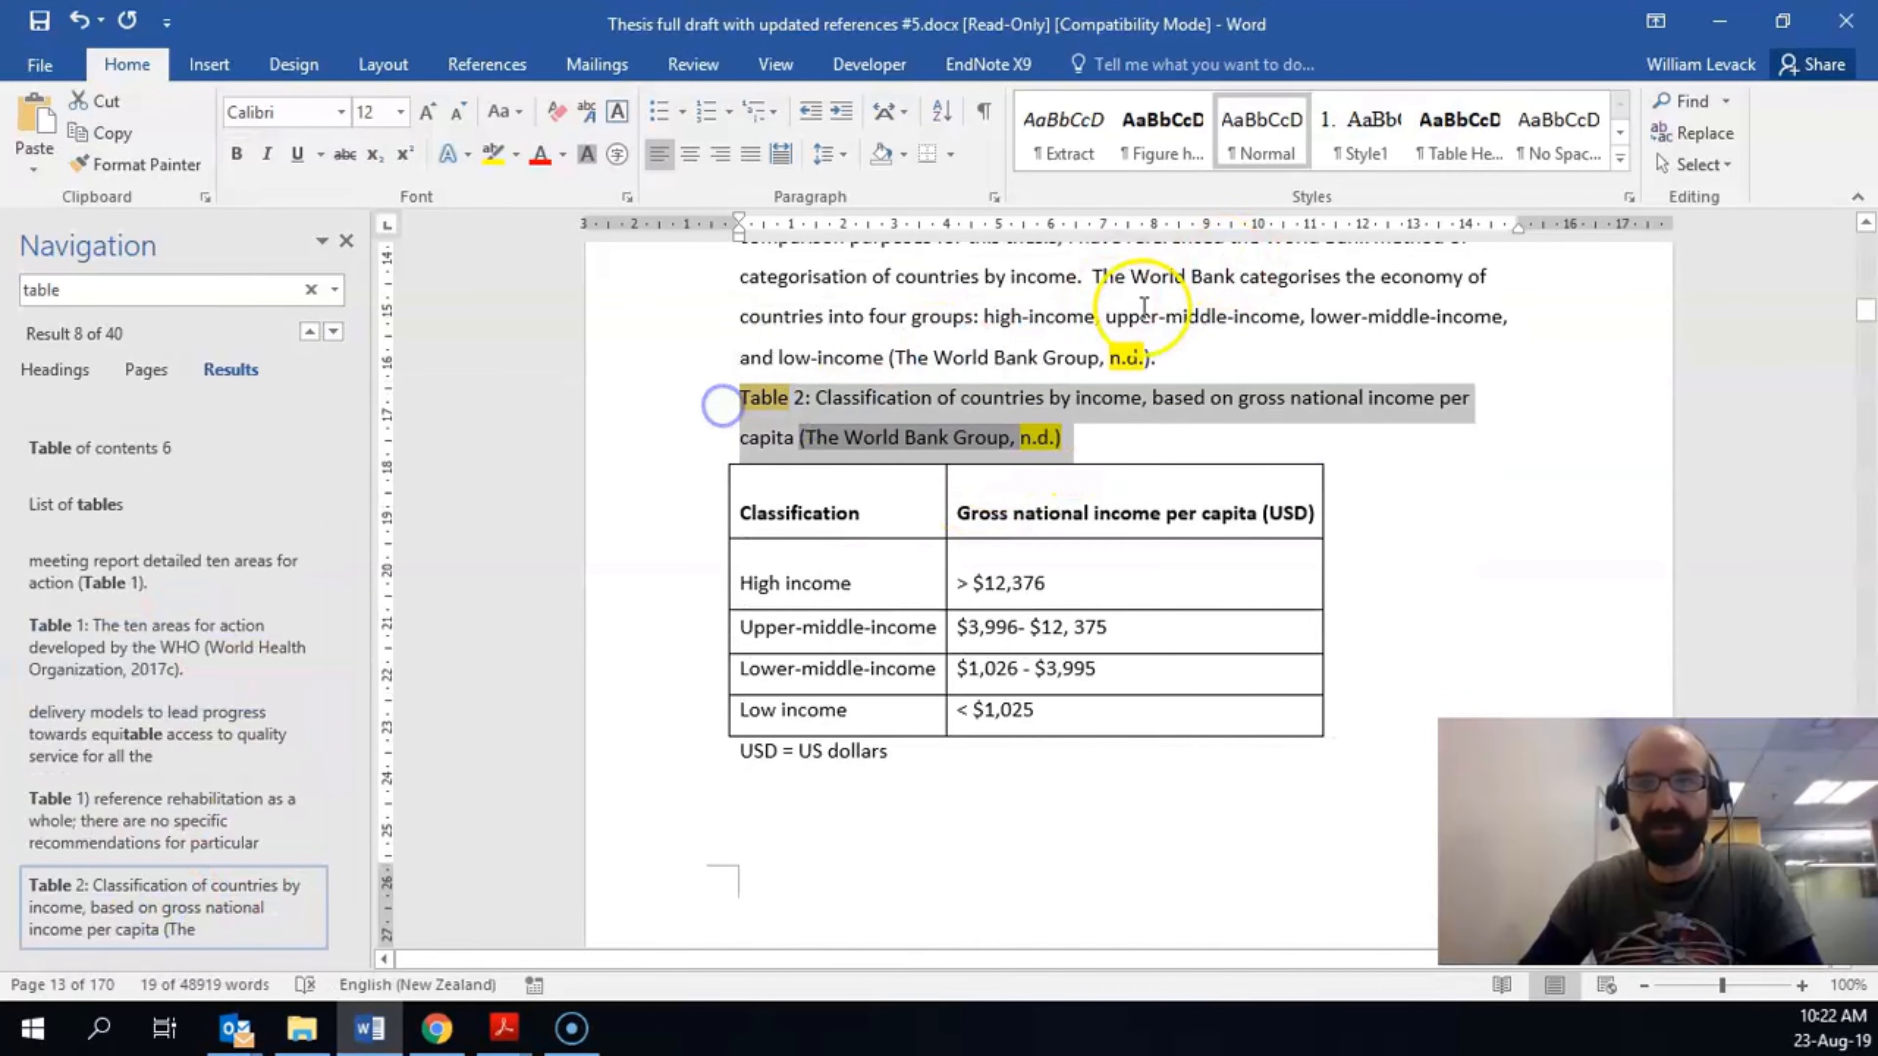
pyautogui.click(1459, 129)
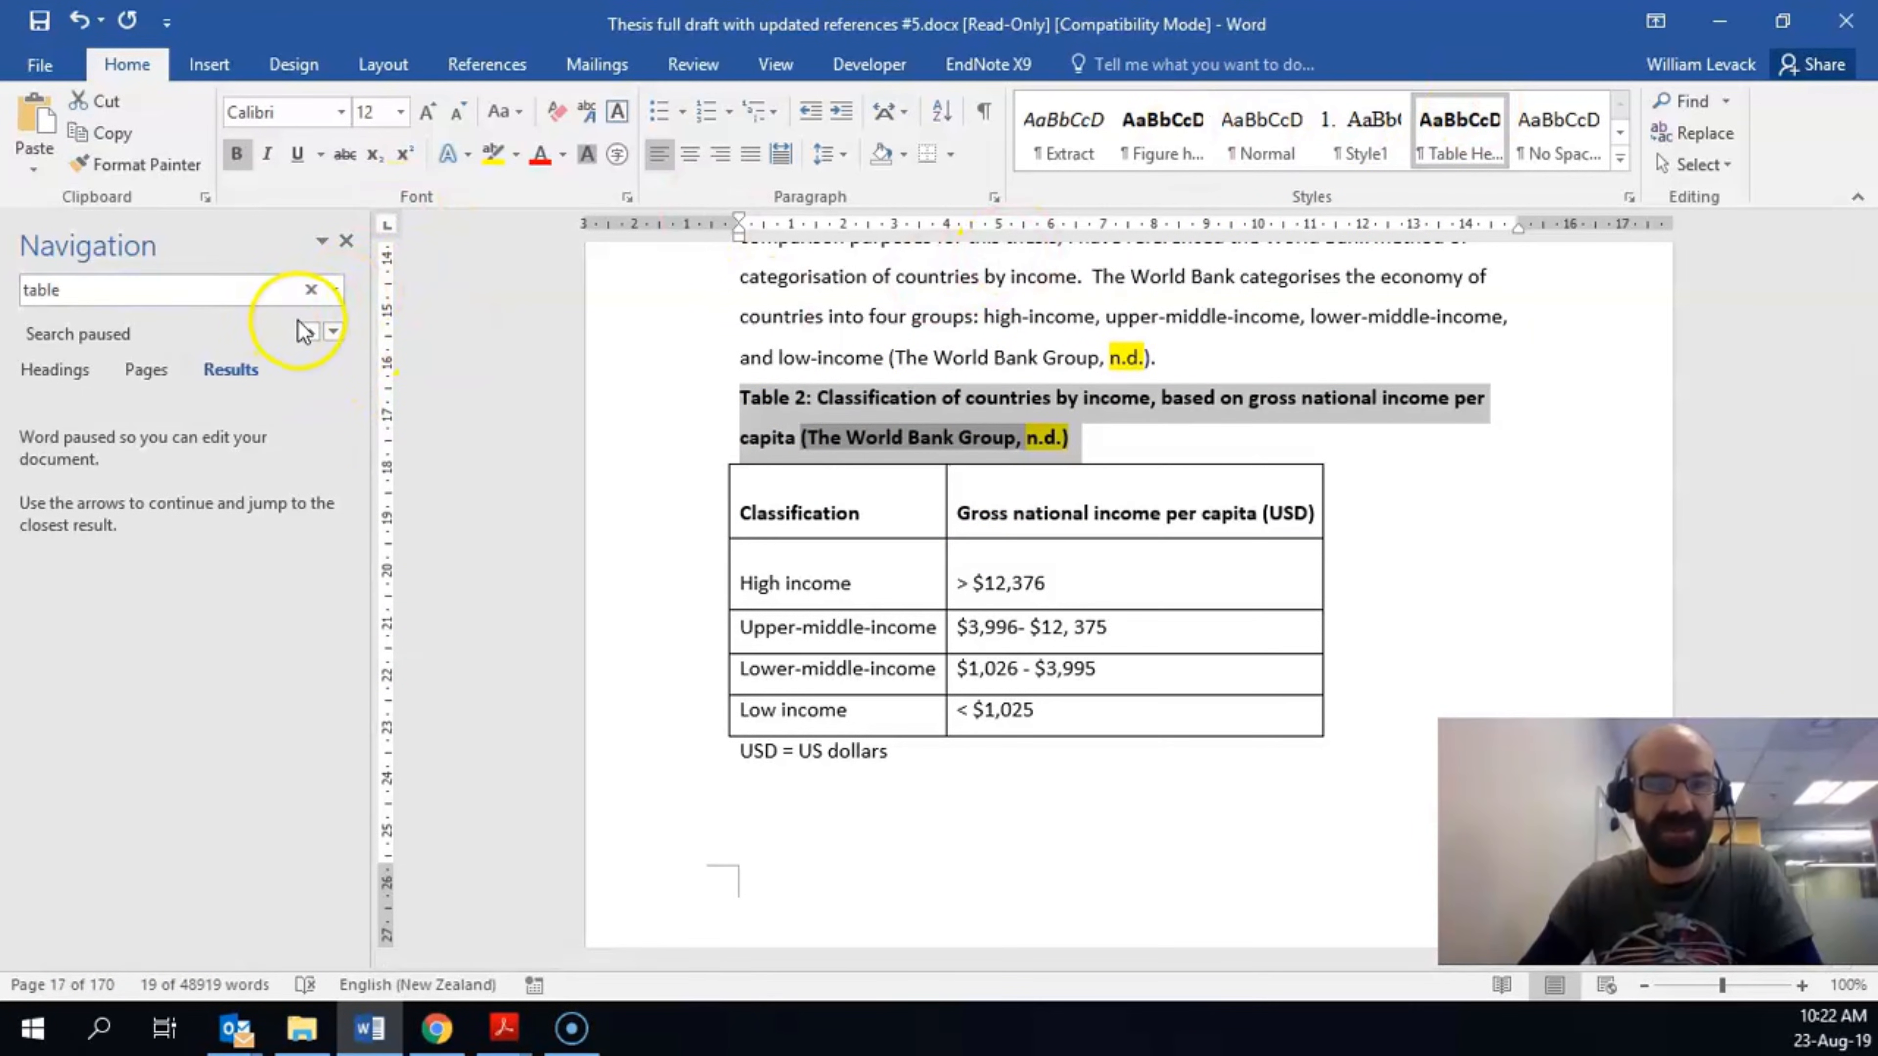
# - Find the Table 3 caption on the six building blocks for health systems and apply the Table Heading style to it
pyautogui.click(178, 295)
pyautogui.press('Return')
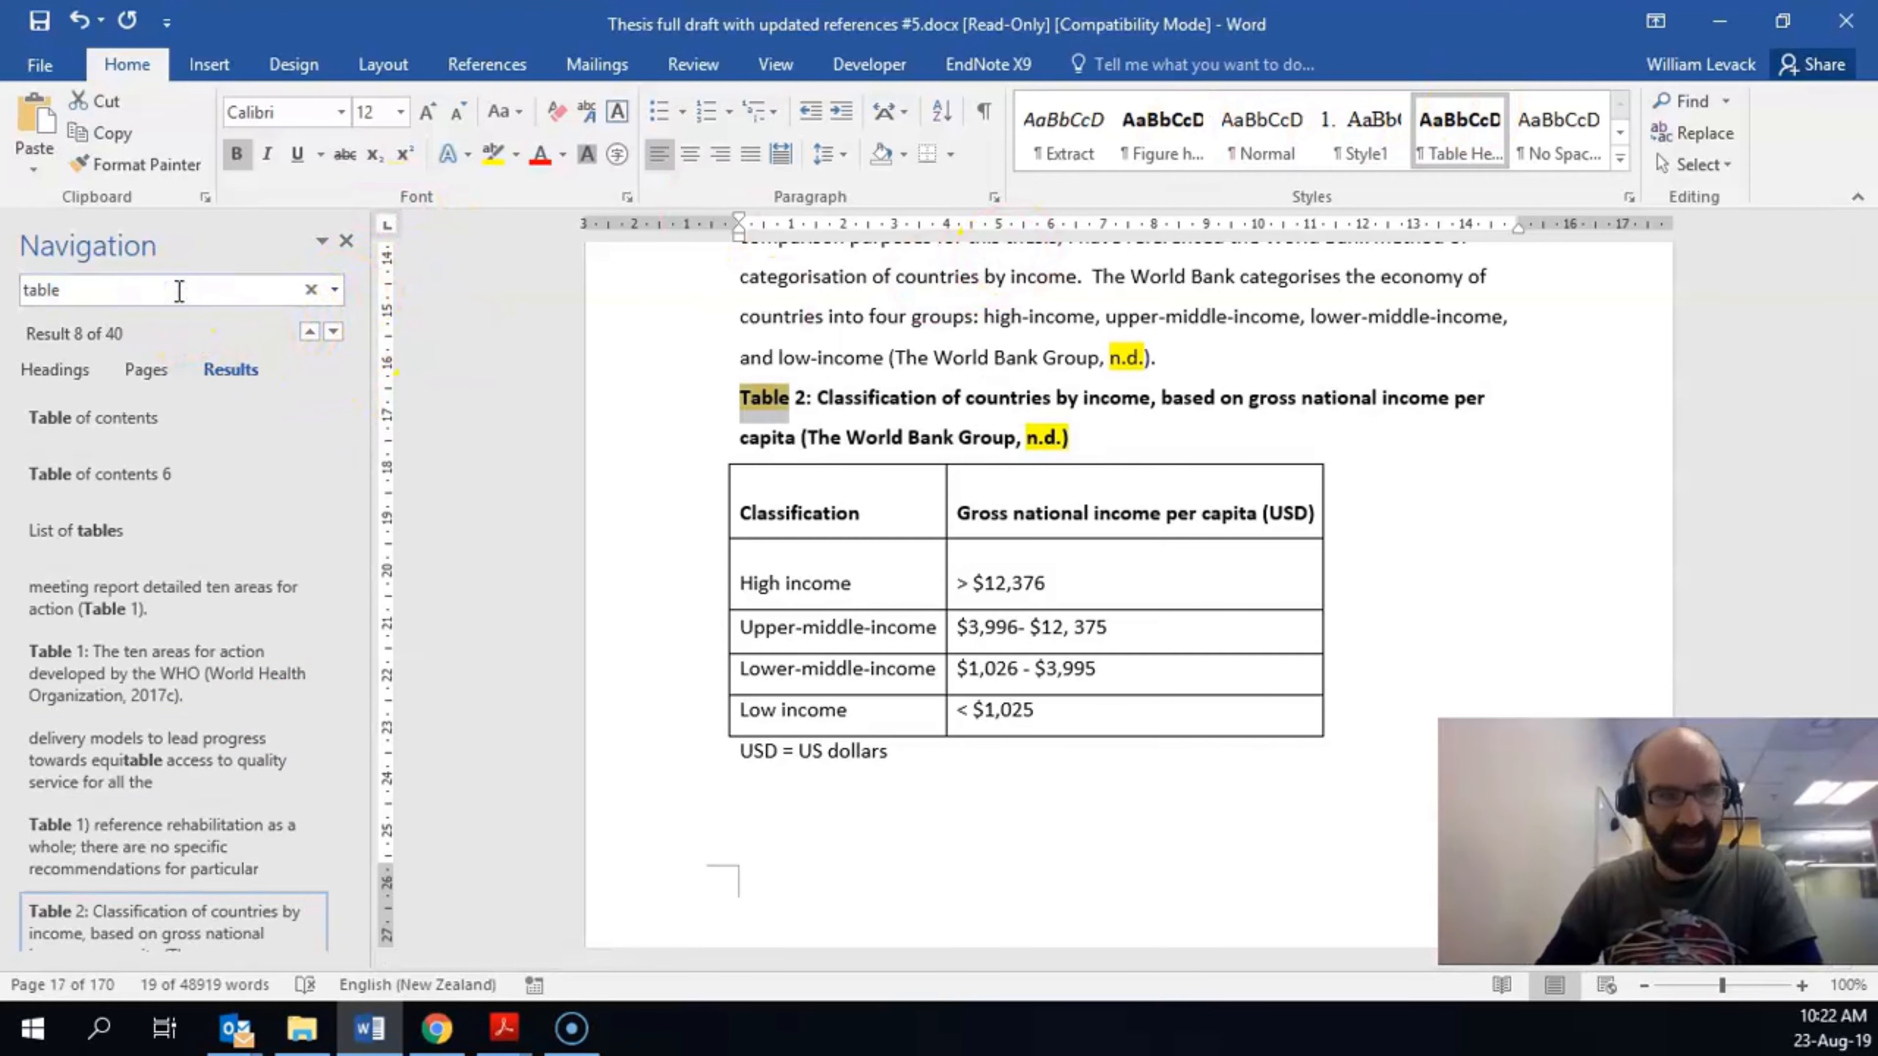
pyautogui.moveTo(352, 471); pyautogui.dragTo(344, 524)
pyautogui.click(170, 553)
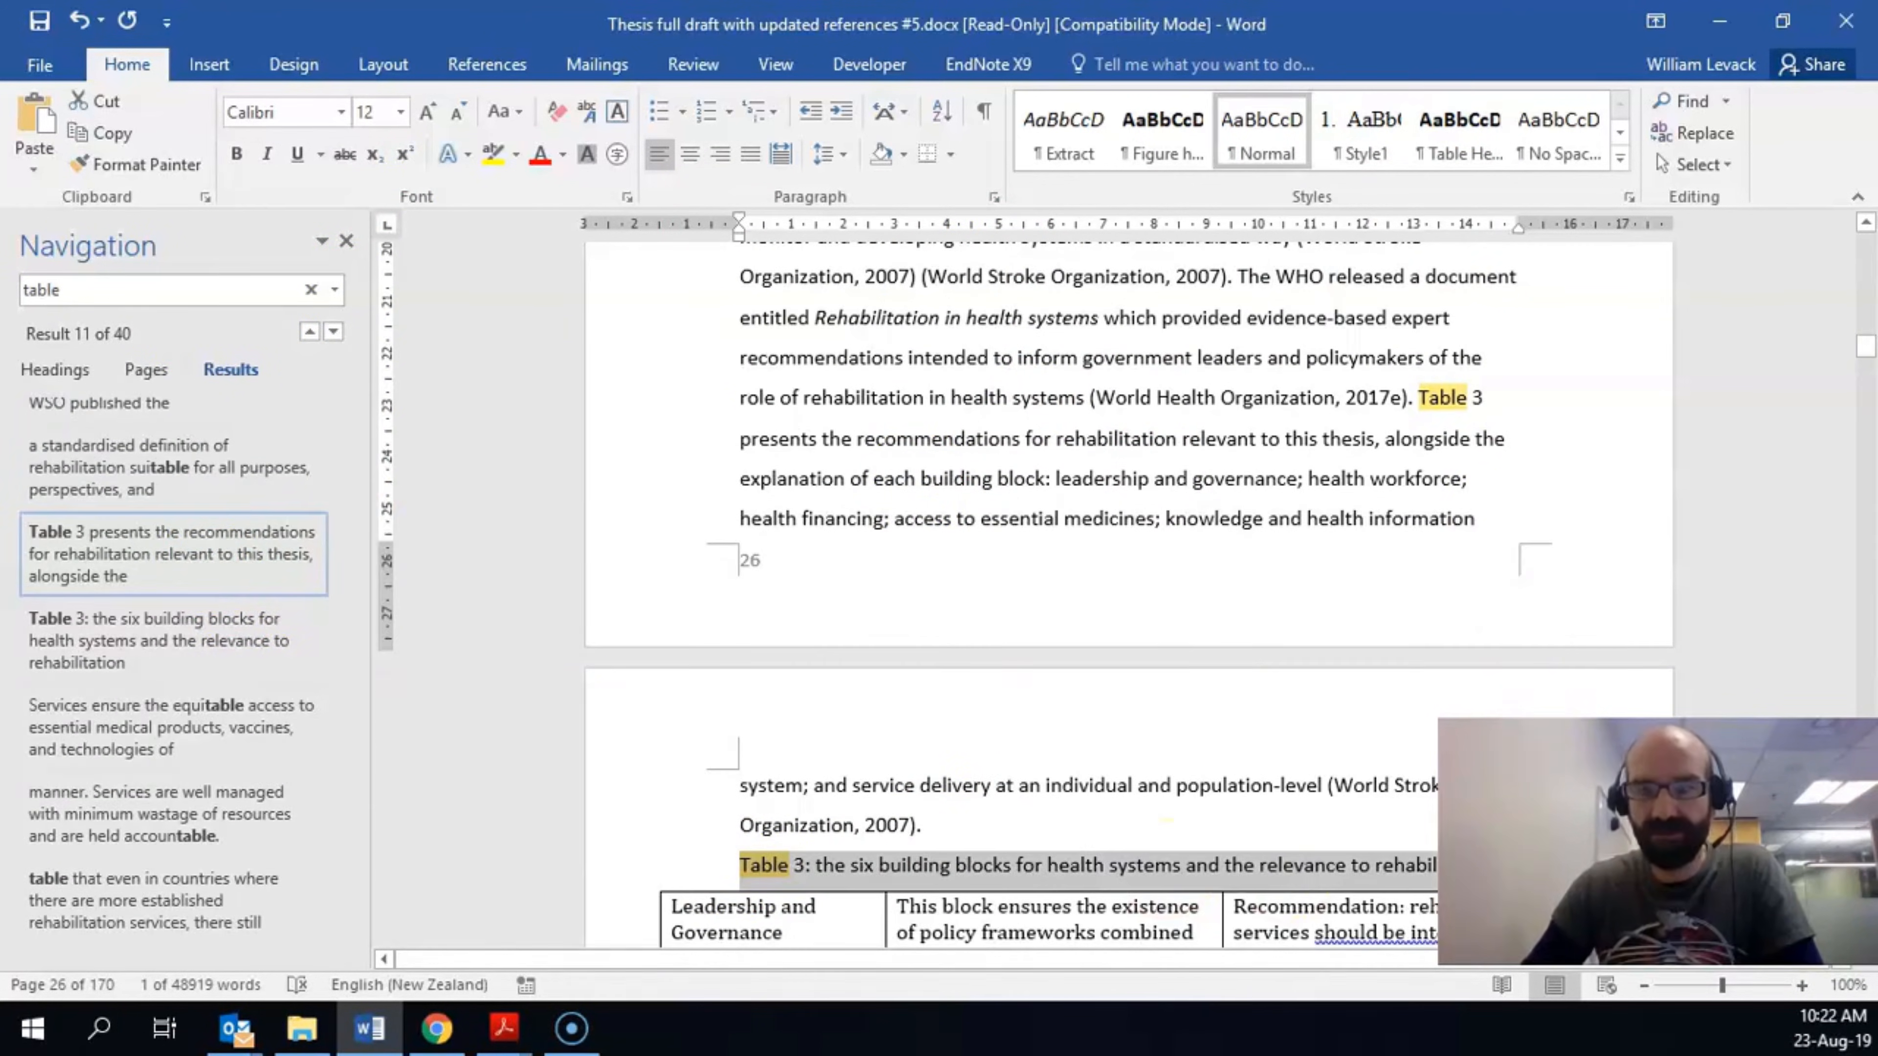
pyautogui.click(159, 704)
# - Find the Table 4 caption on participant and country characteristics and apply the Table Heading style to it
pyautogui.click(189, 285)
pyautogui.press('Return')
pyautogui.moveTo(335, 495); pyautogui.dragTo(337, 762)
pyautogui.click(159, 642)
pyautogui.tripleClick(603, 412)
pyautogui.click(1473, 127)
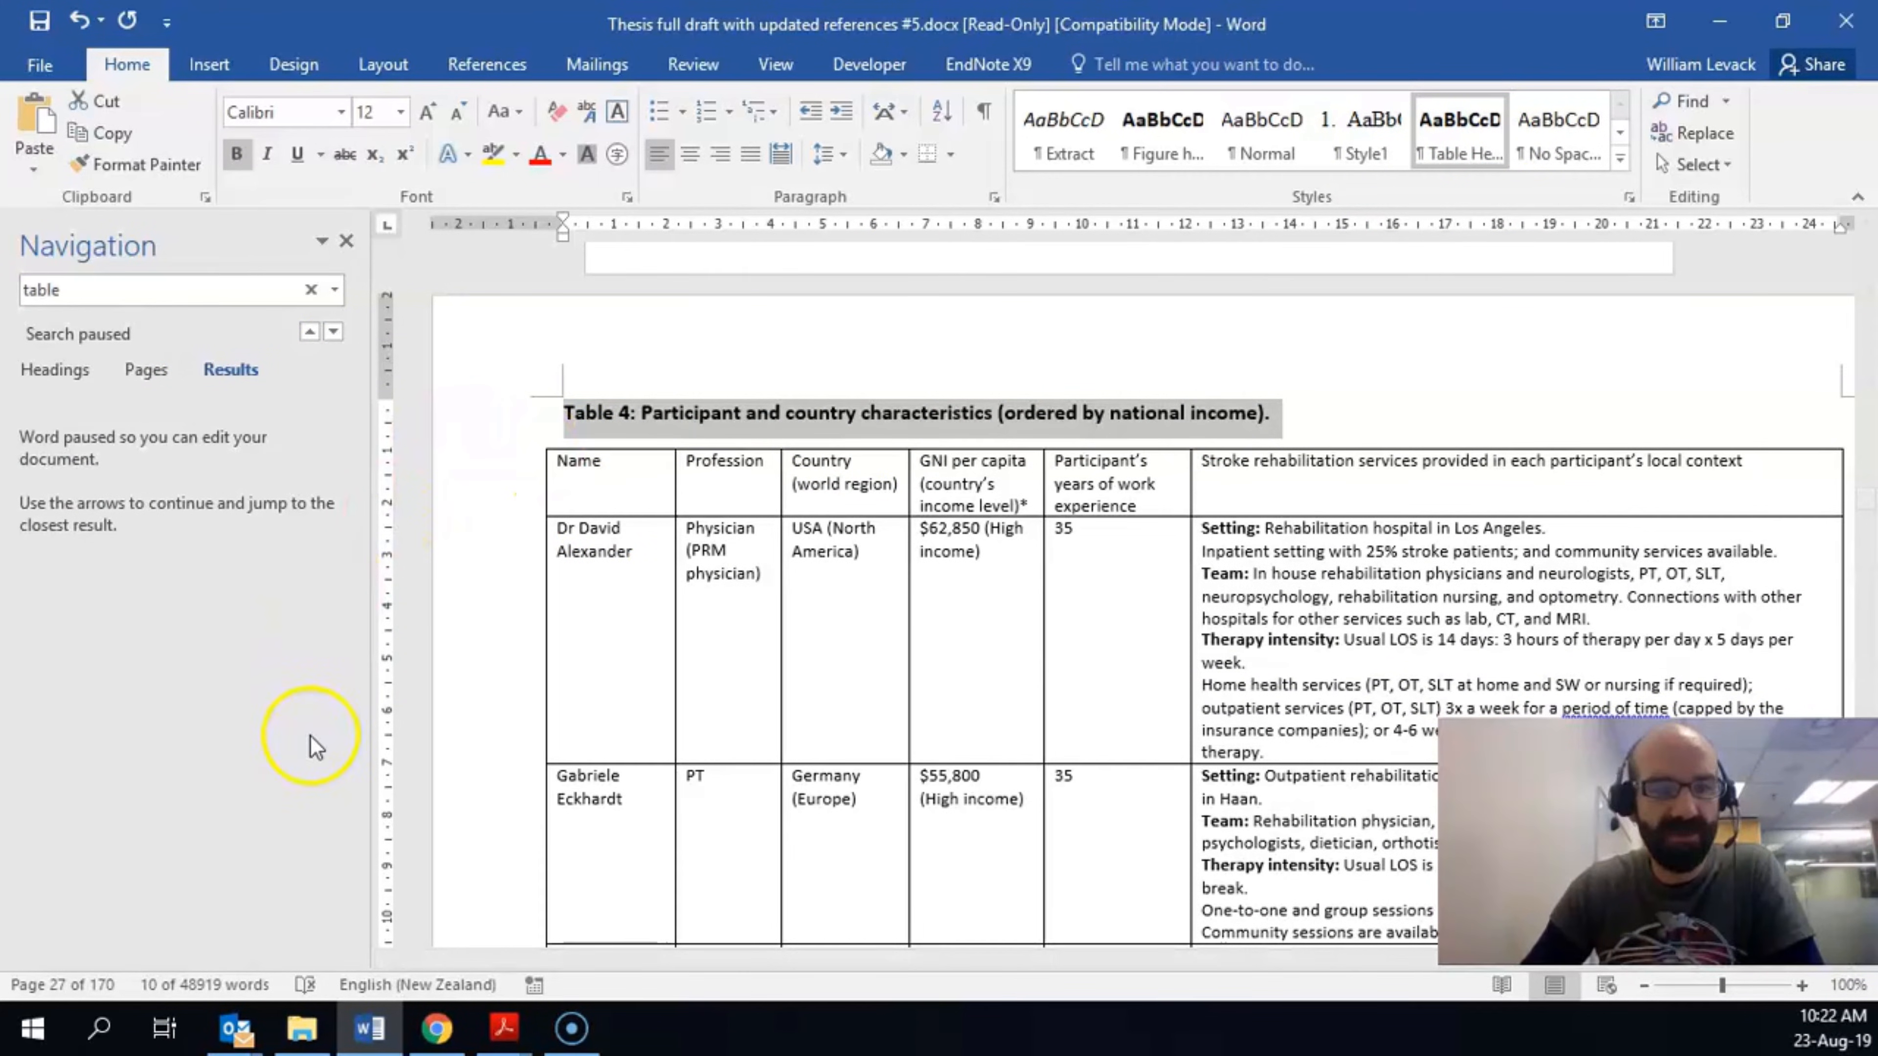
# - Return to the List of tables section and place the cursor on the blank line beneath its heading
pyautogui.click(59, 370)
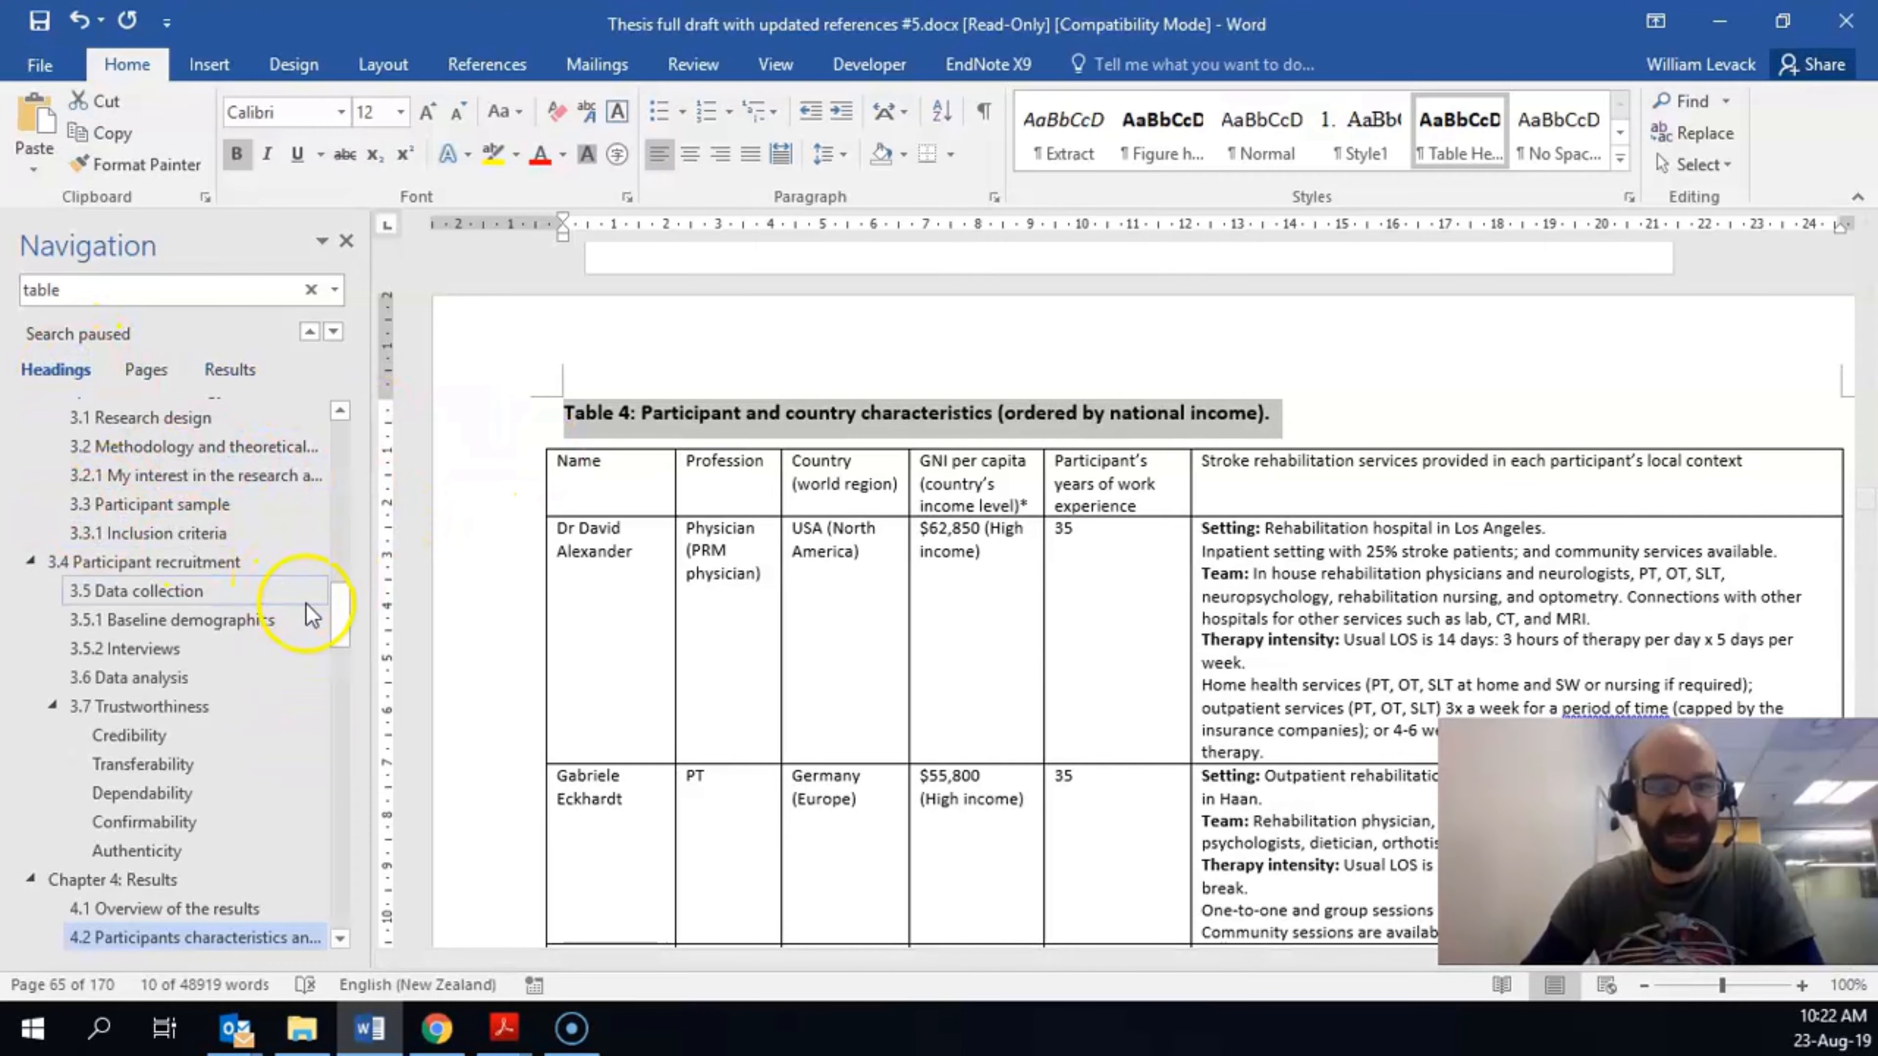
pyautogui.moveTo(341, 598); pyautogui.dragTo(340, 444)
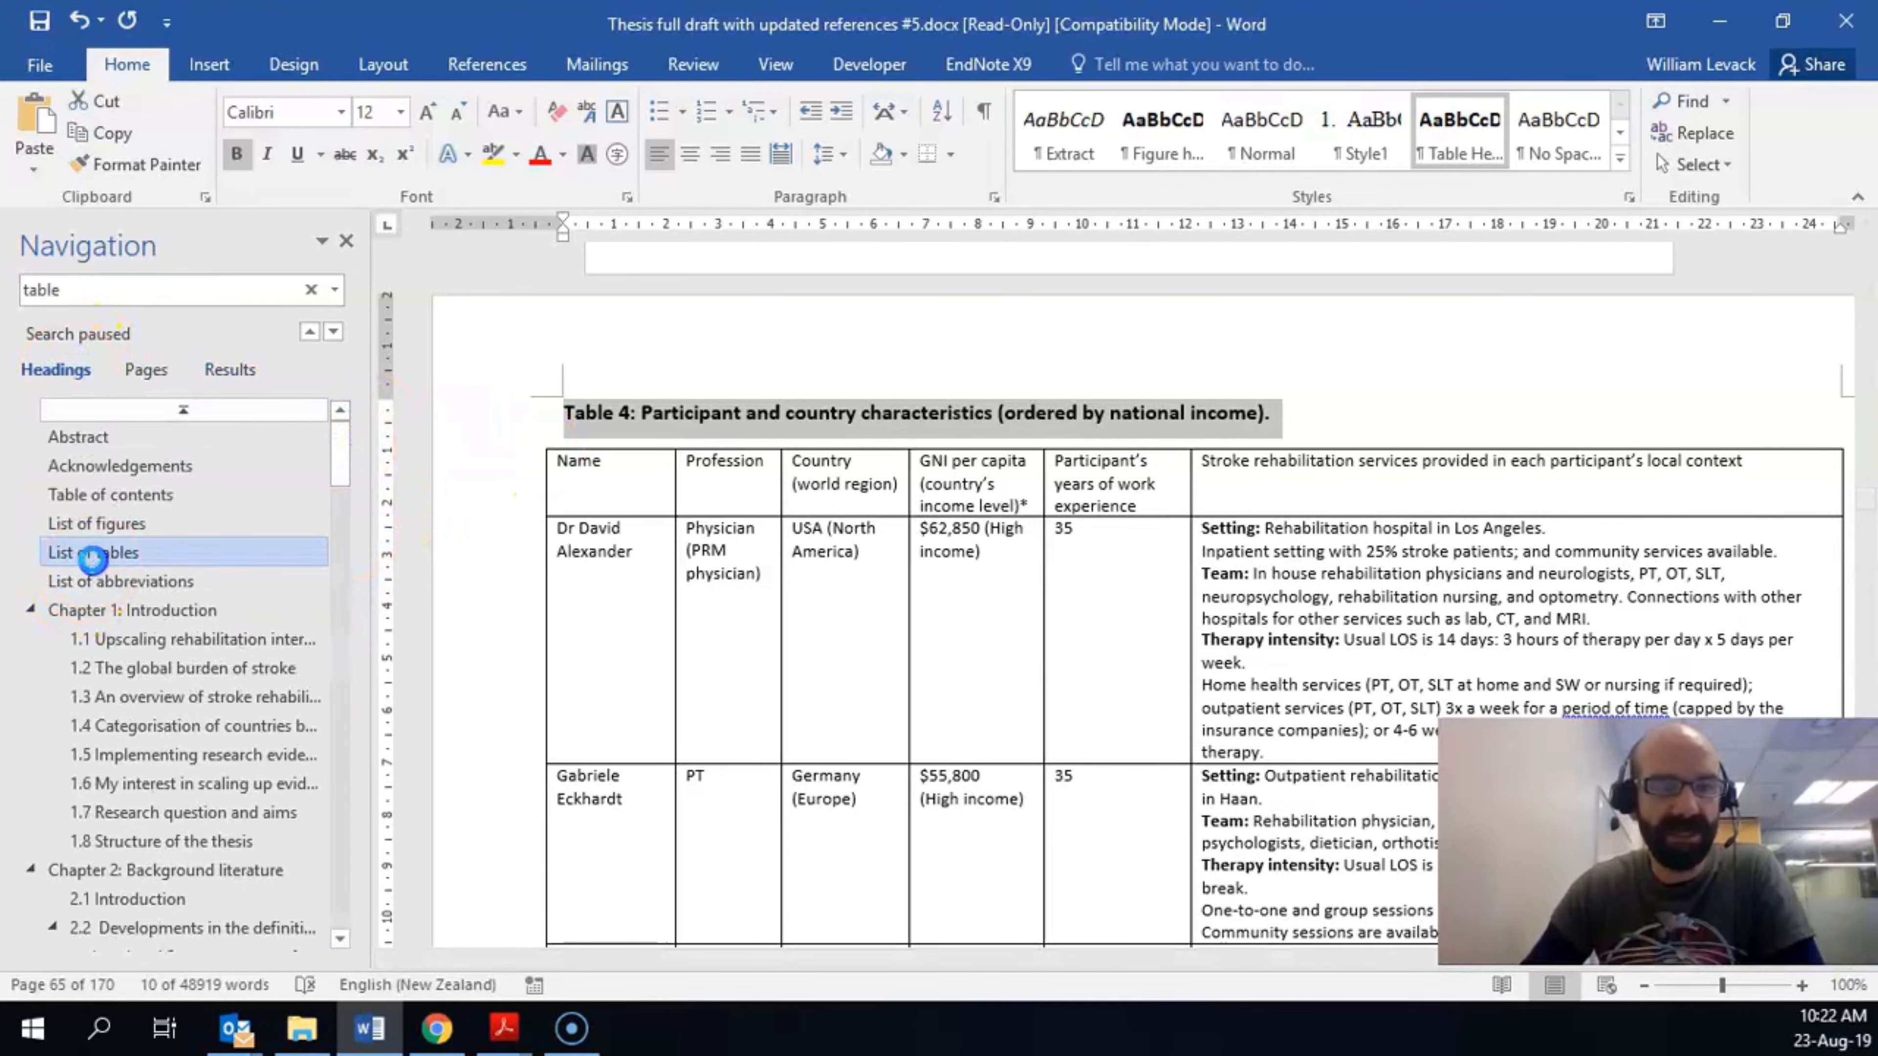
pyautogui.click(93, 553)
pyautogui.click(804, 373)
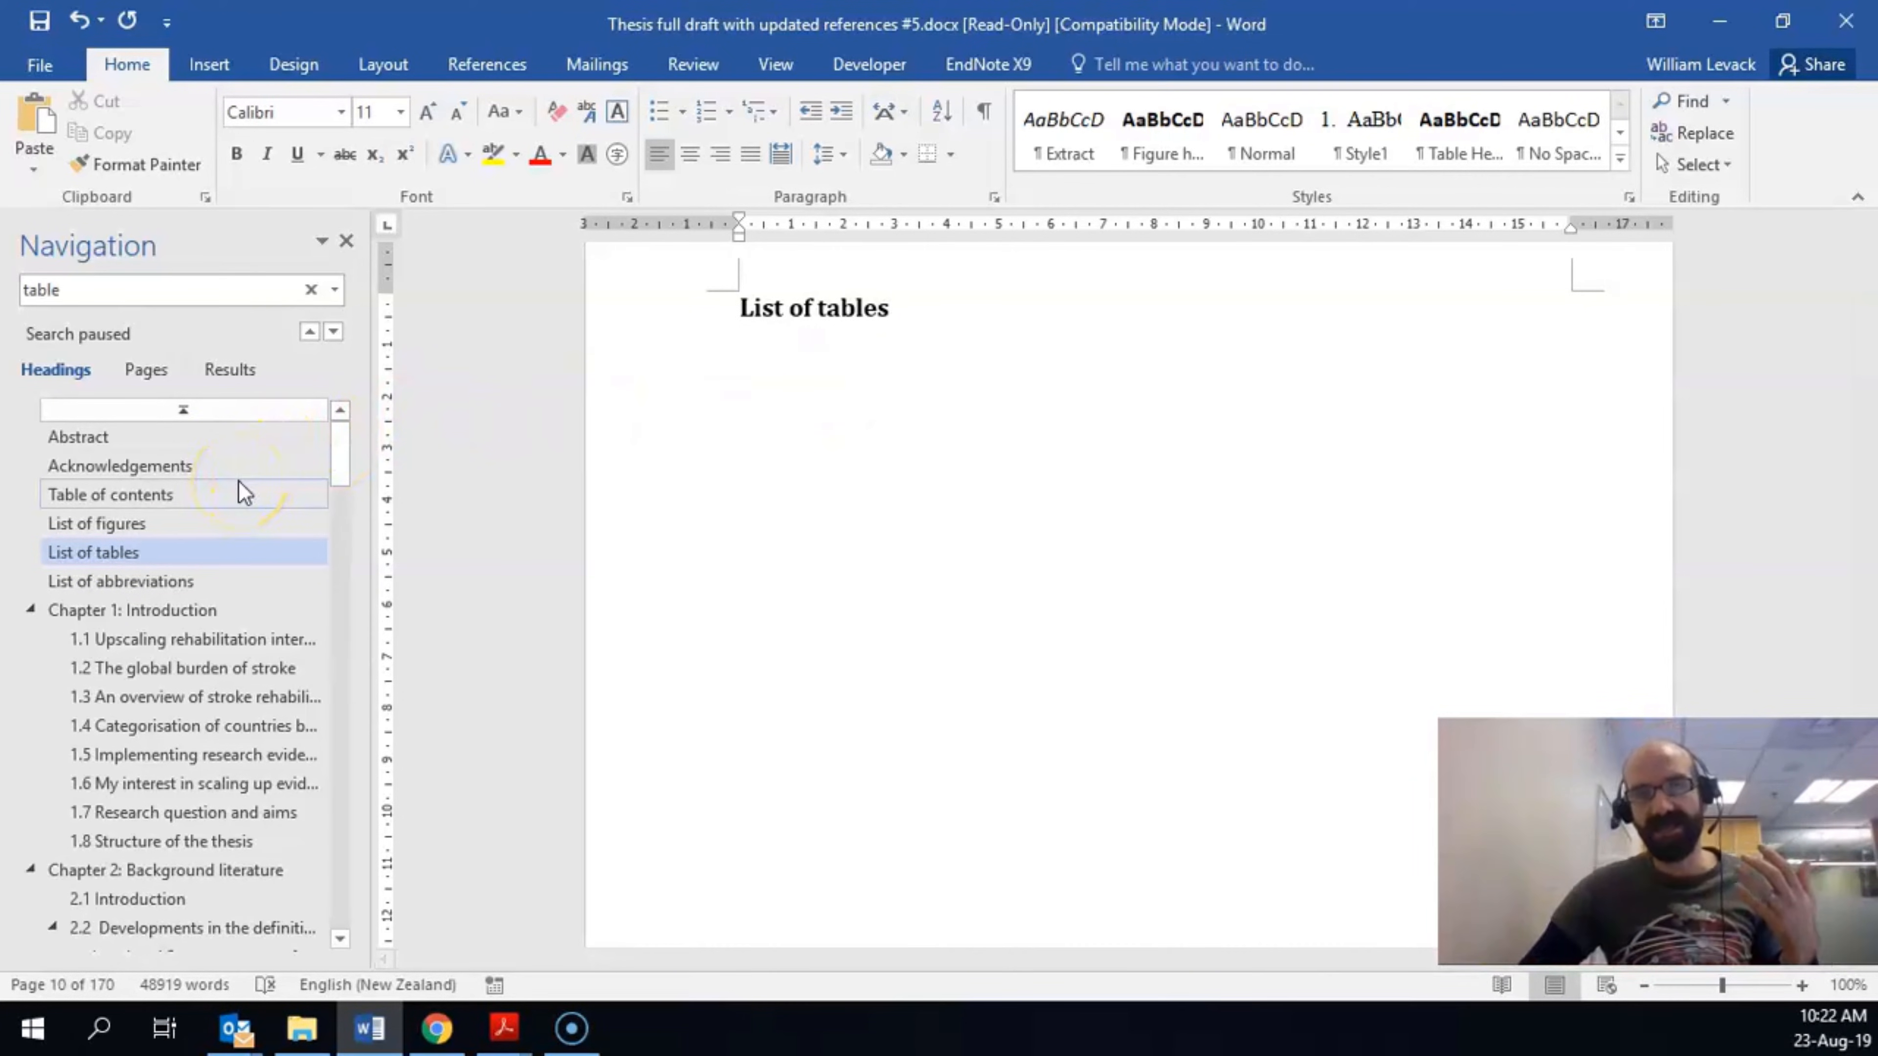
# - Browse the Chapter 1 and section 1.1 headings, and review the thesis's existing table of contents
pyautogui.click(184, 500)
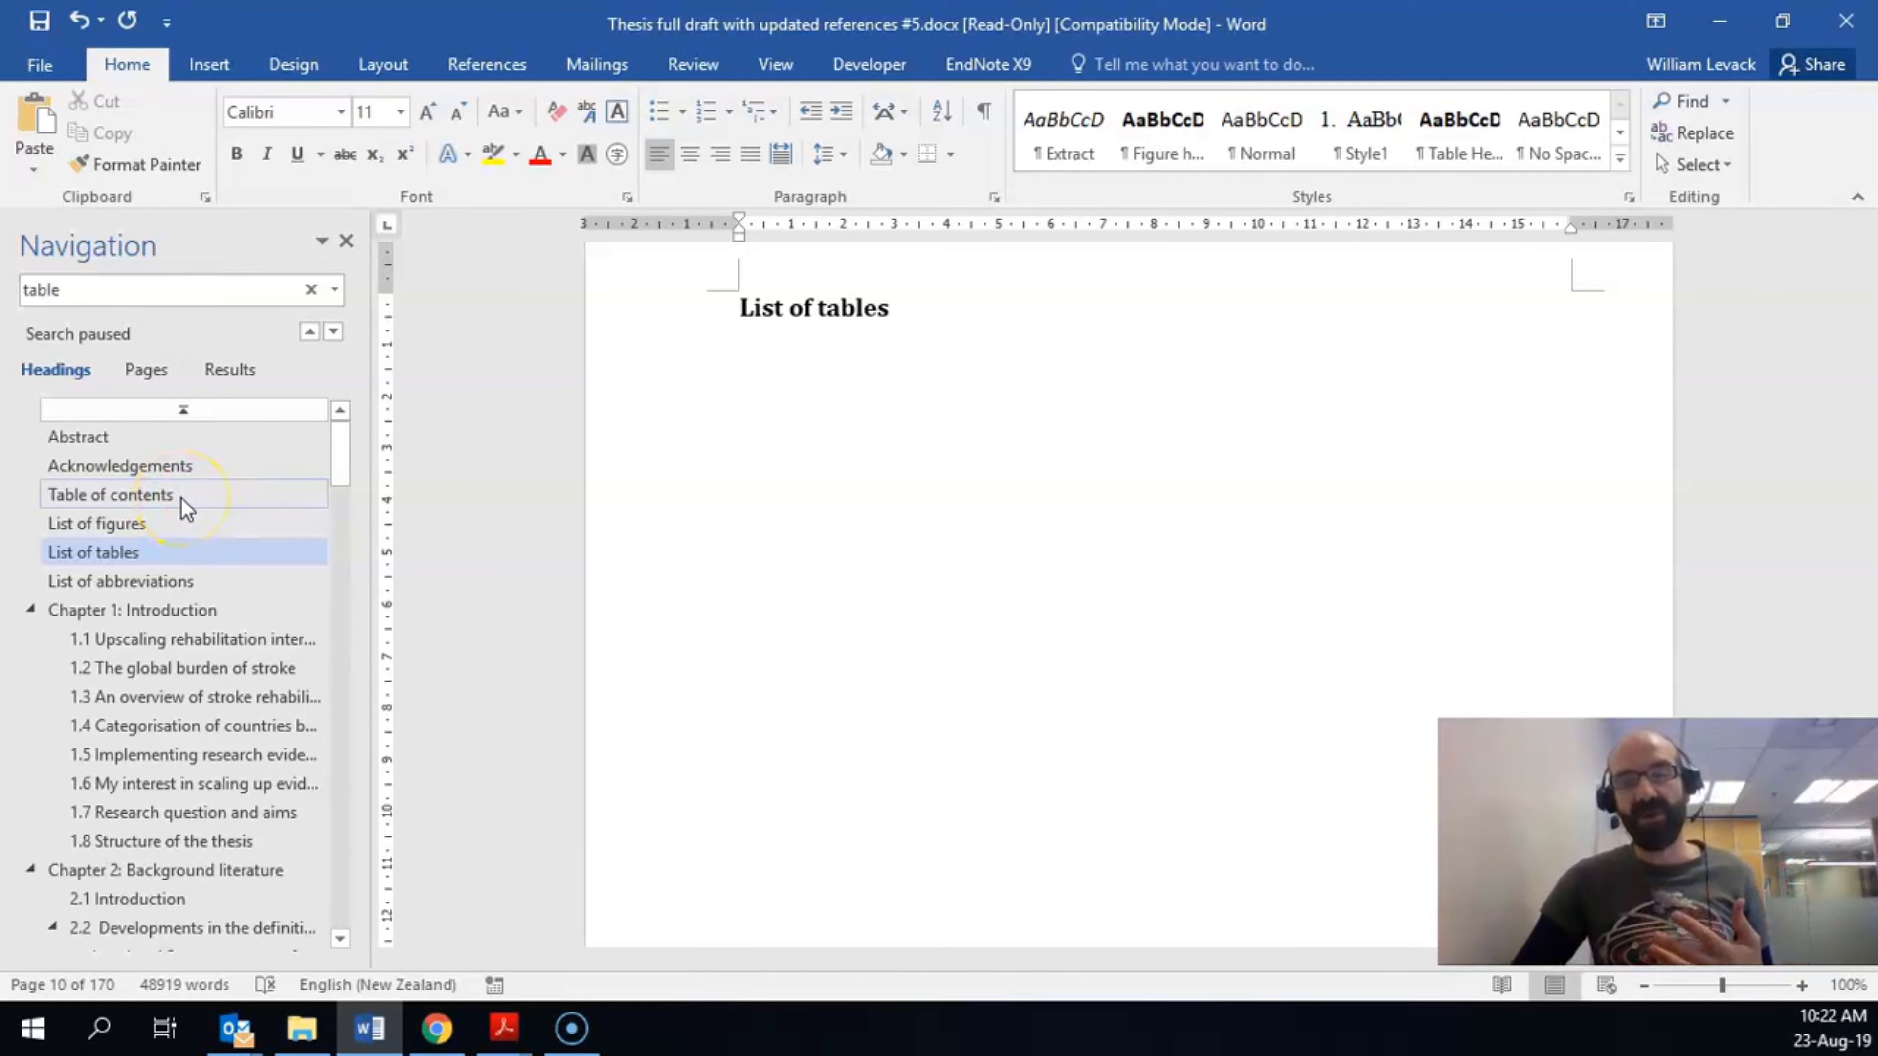
pyautogui.click(182, 609)
pyautogui.click(182, 641)
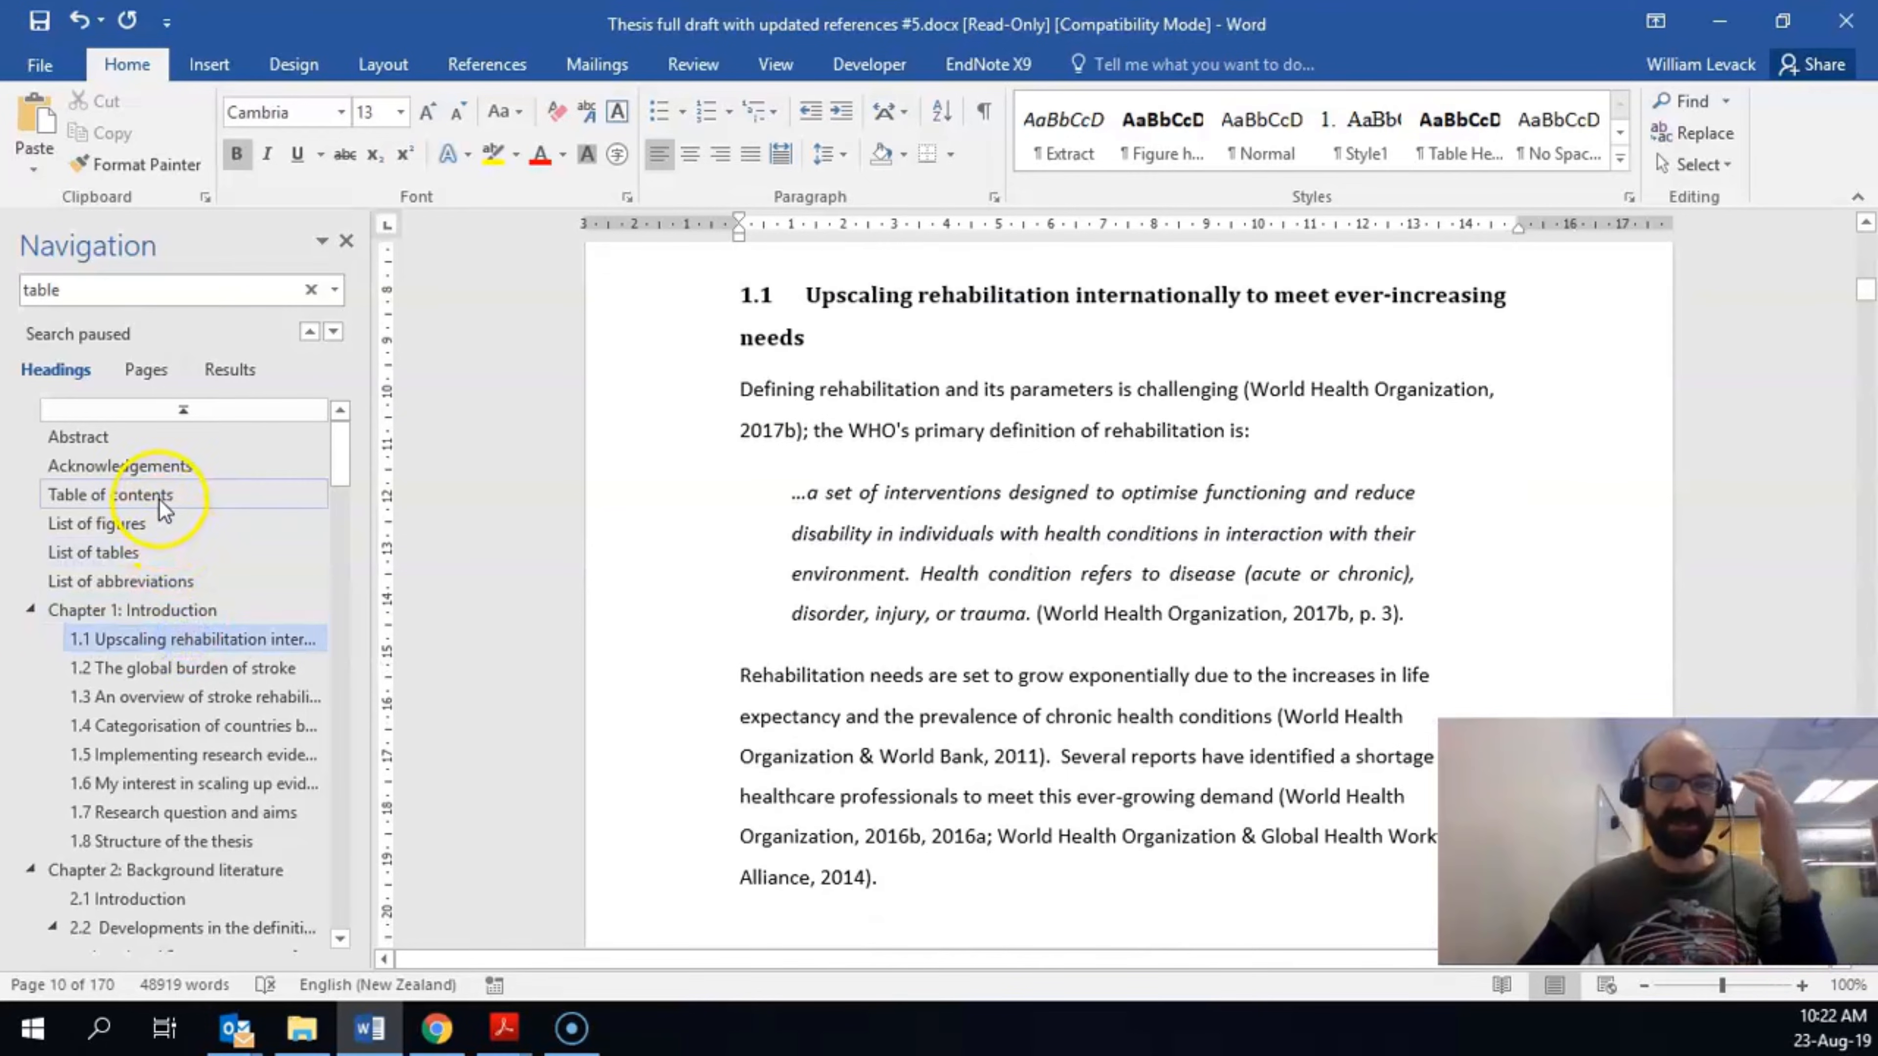
pyautogui.click(158, 499)
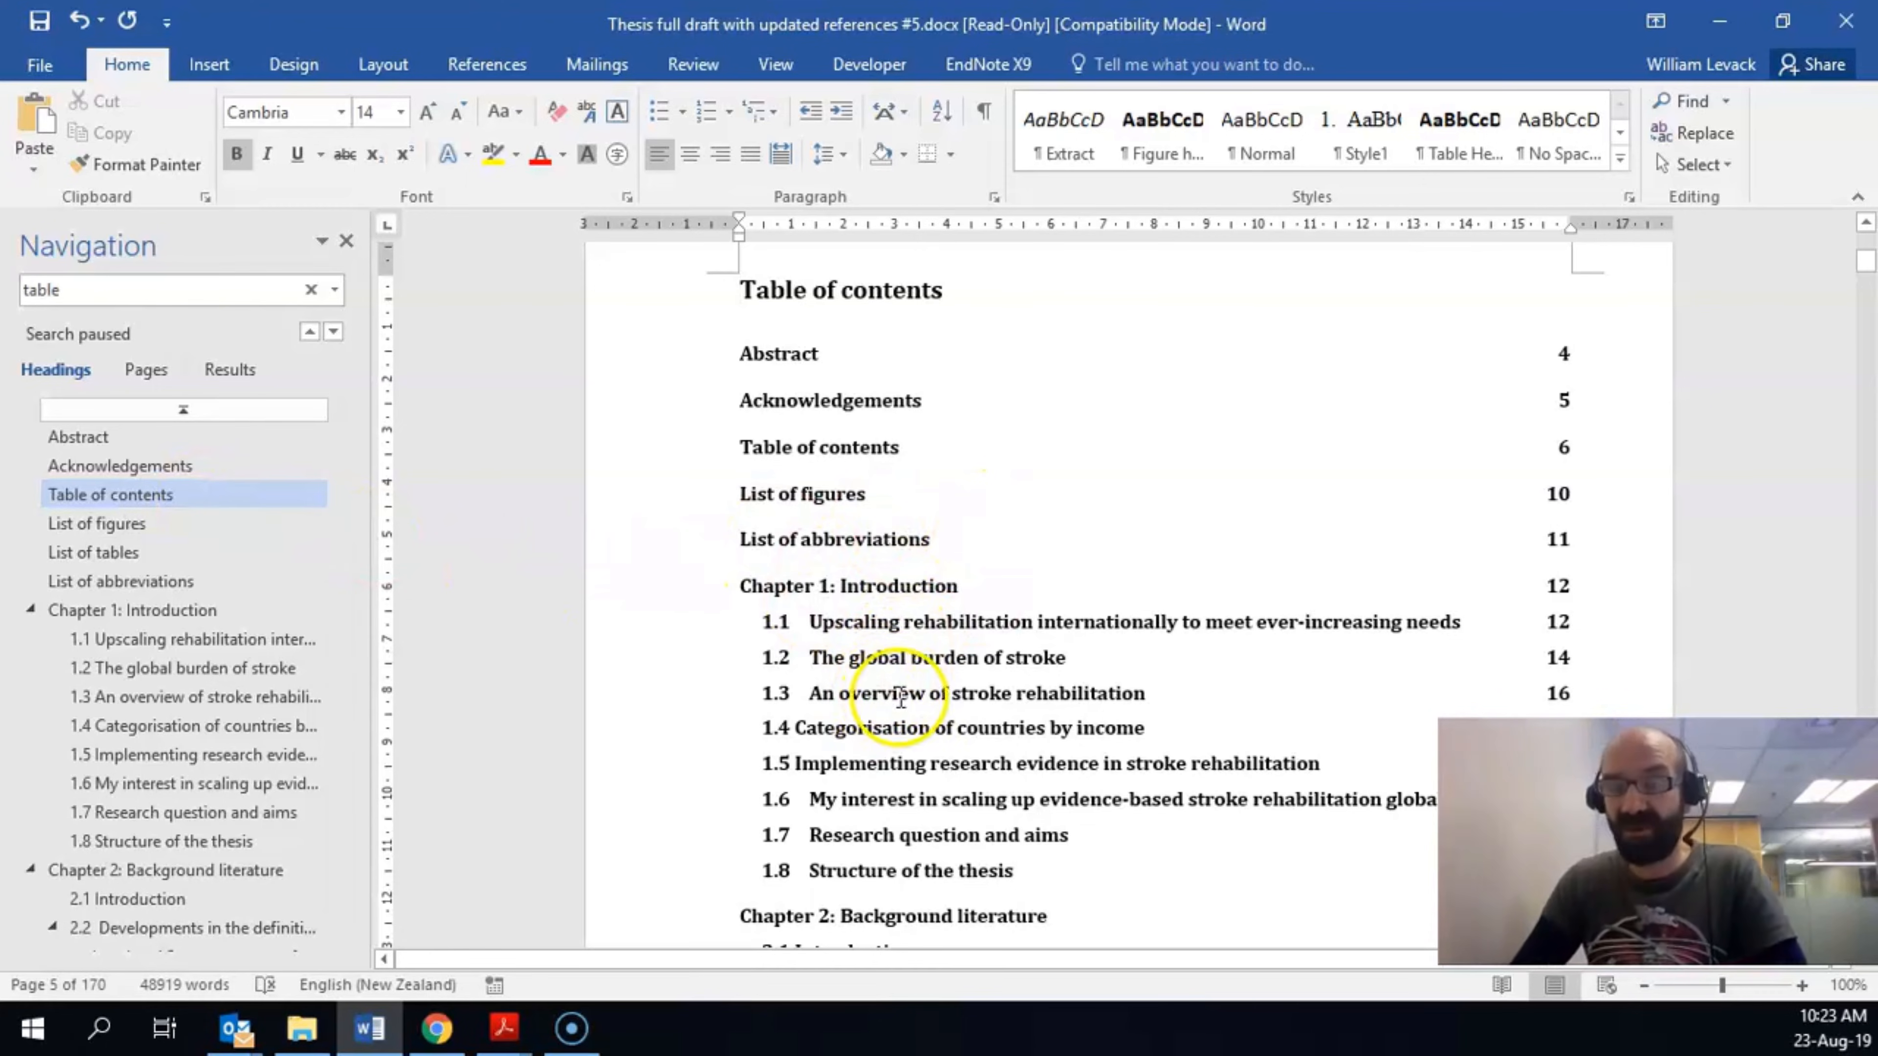
# - Start a custom table of contents on the blank line beneath the List of tables heading
pyautogui.click(104, 552)
pyautogui.click(881, 374)
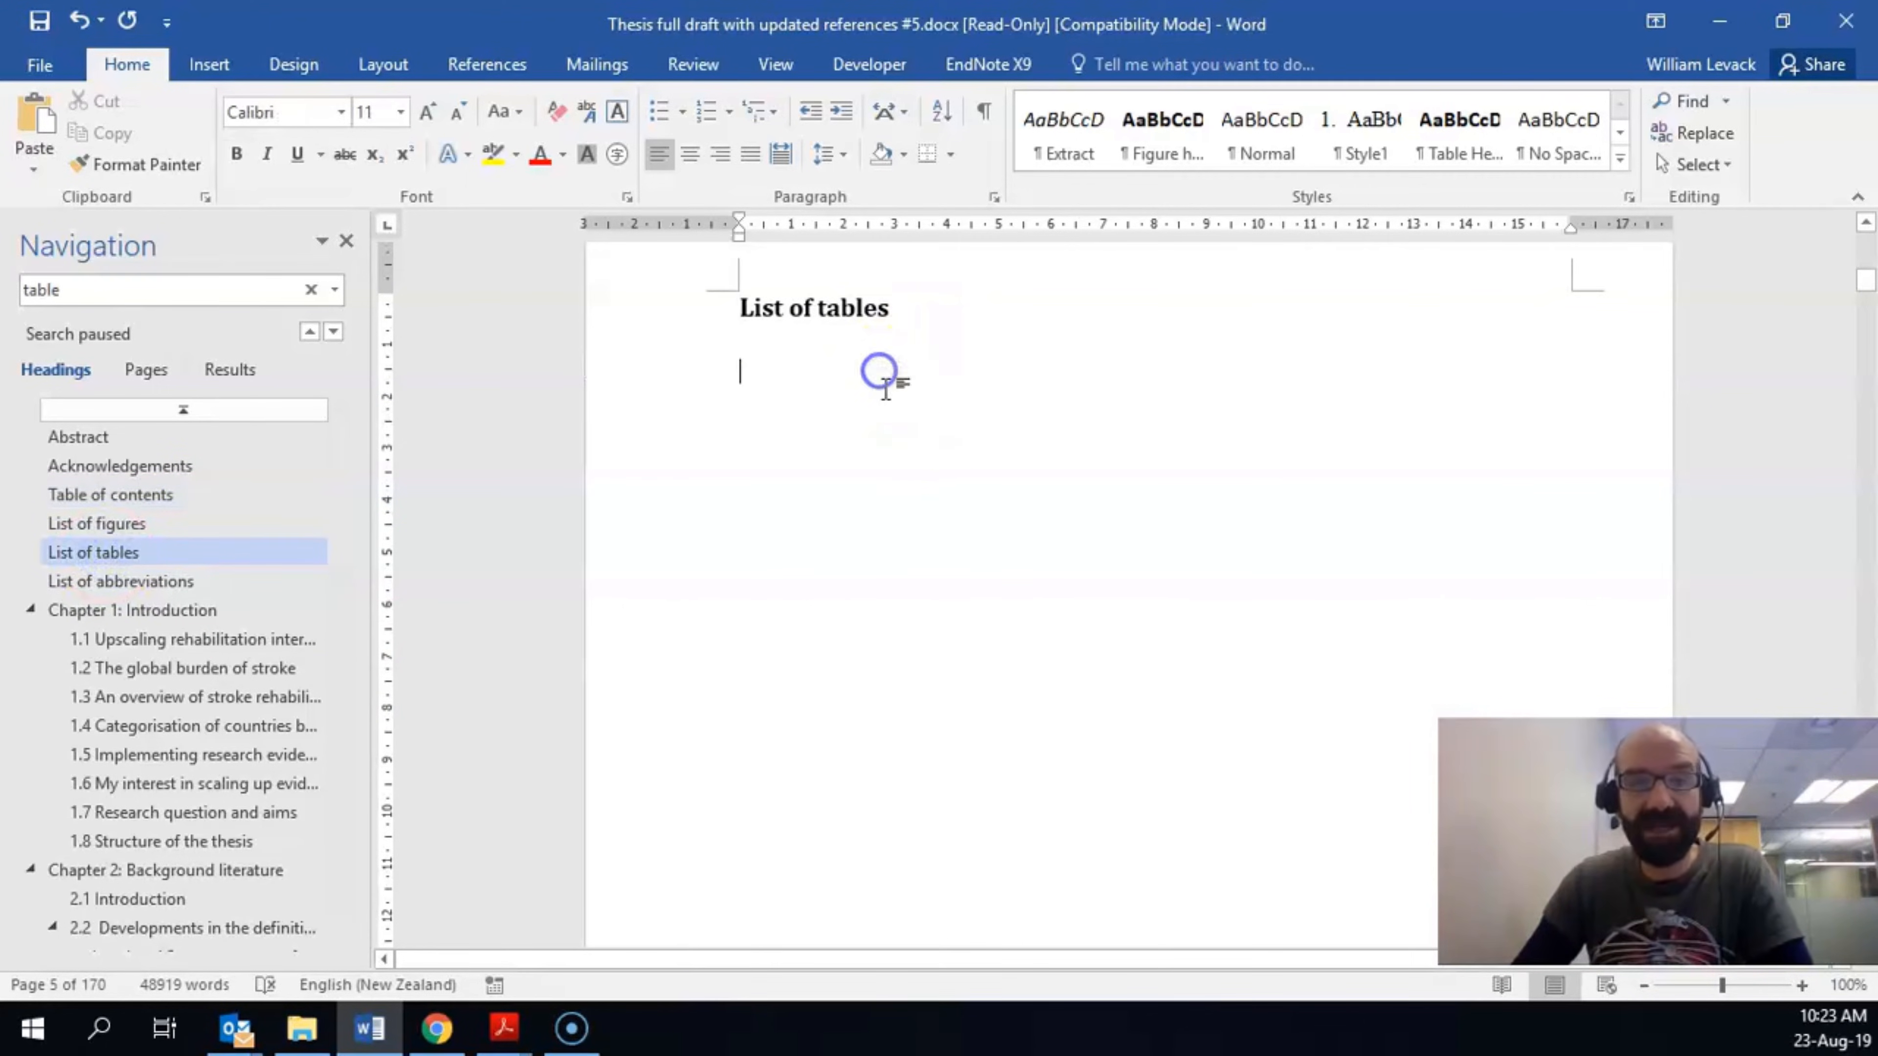
pyautogui.click(484, 65)
pyautogui.click(49, 148)
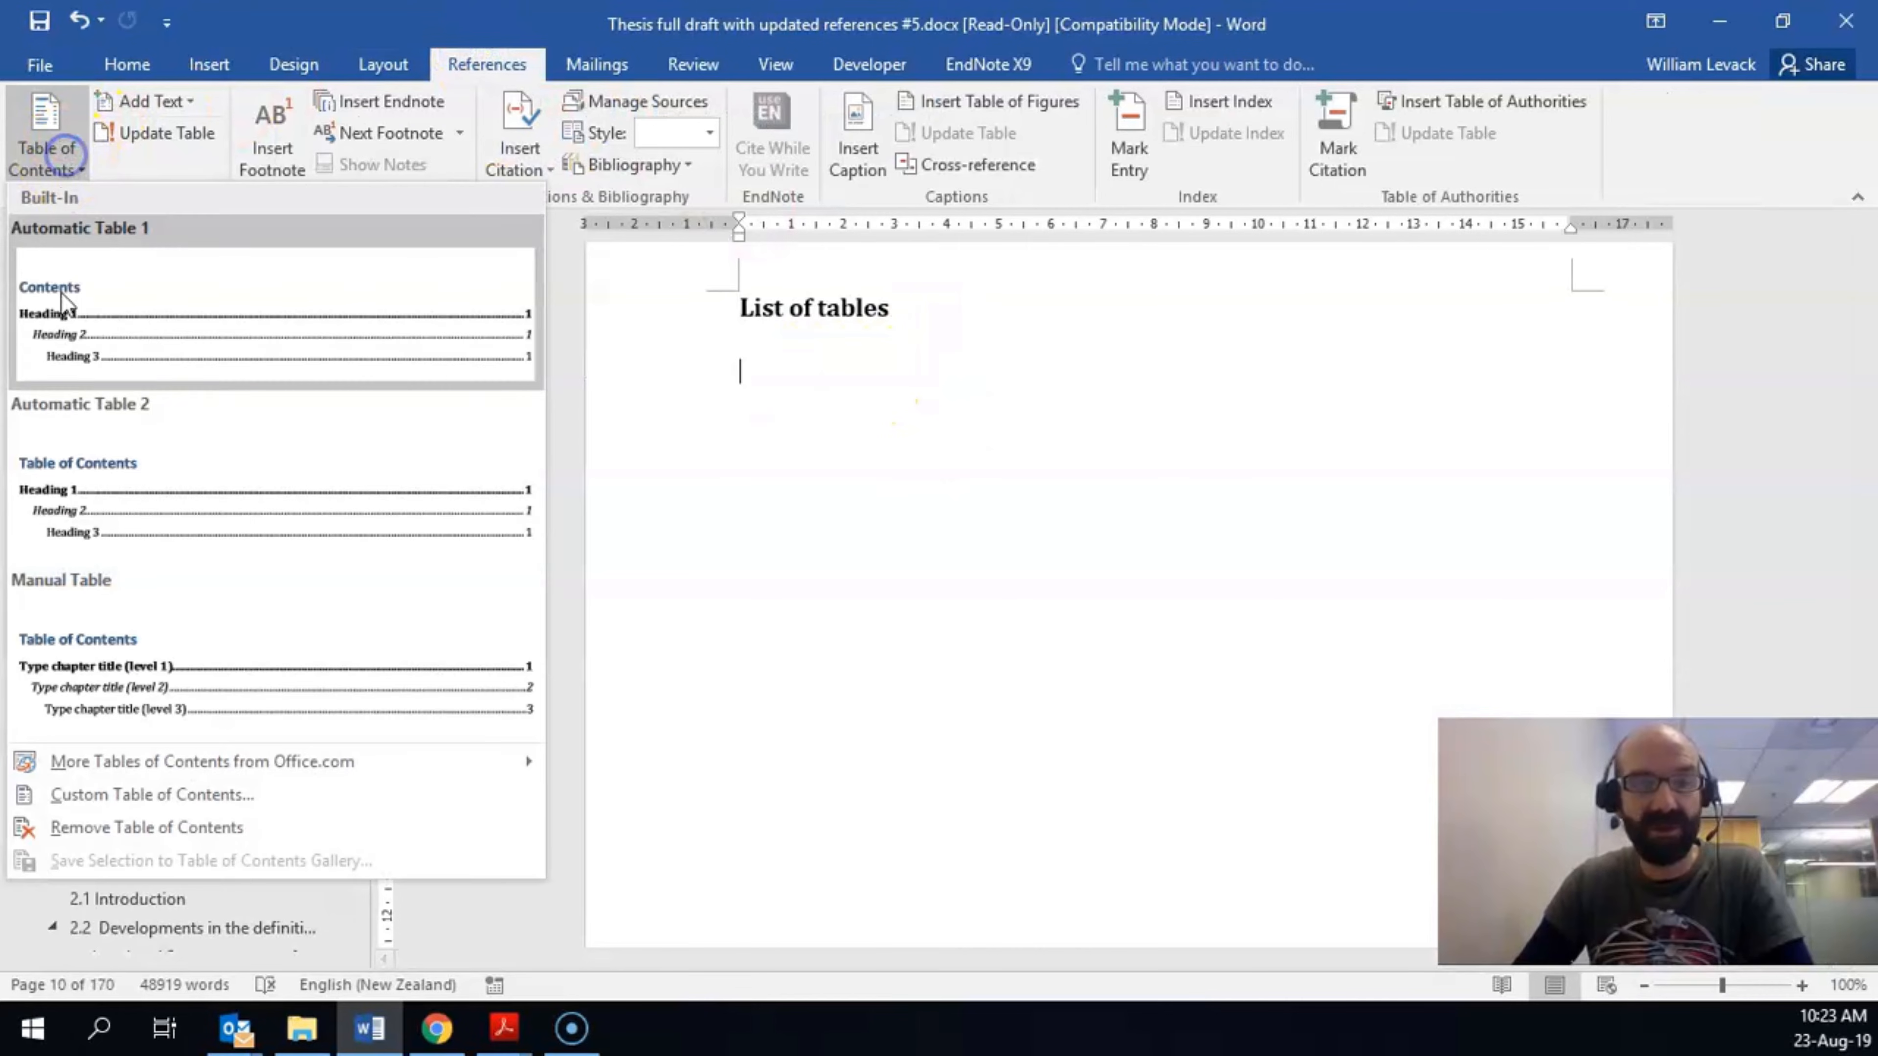
pyautogui.click(187, 796)
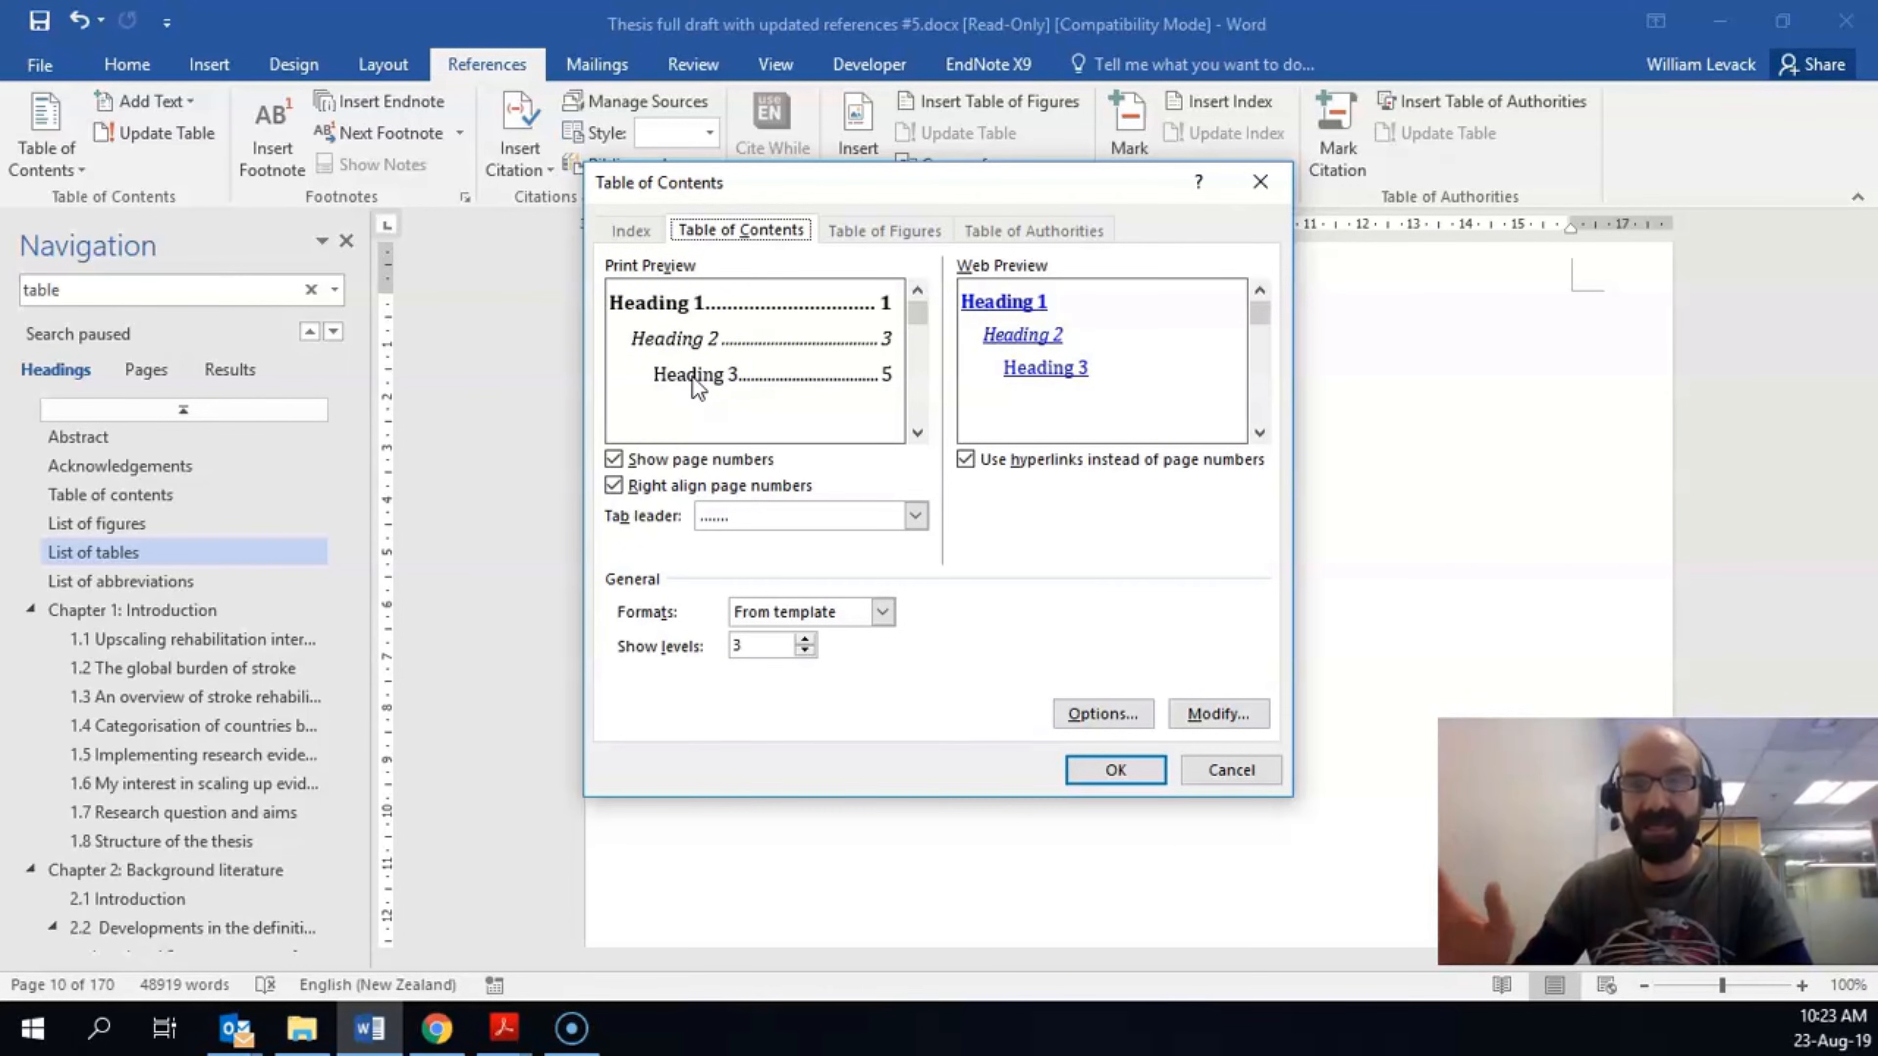
# - In the table of contents options, clear the TOC levels of the Heading 1, Heading 2 and Heading 3 styles
pyautogui.click(1105, 714)
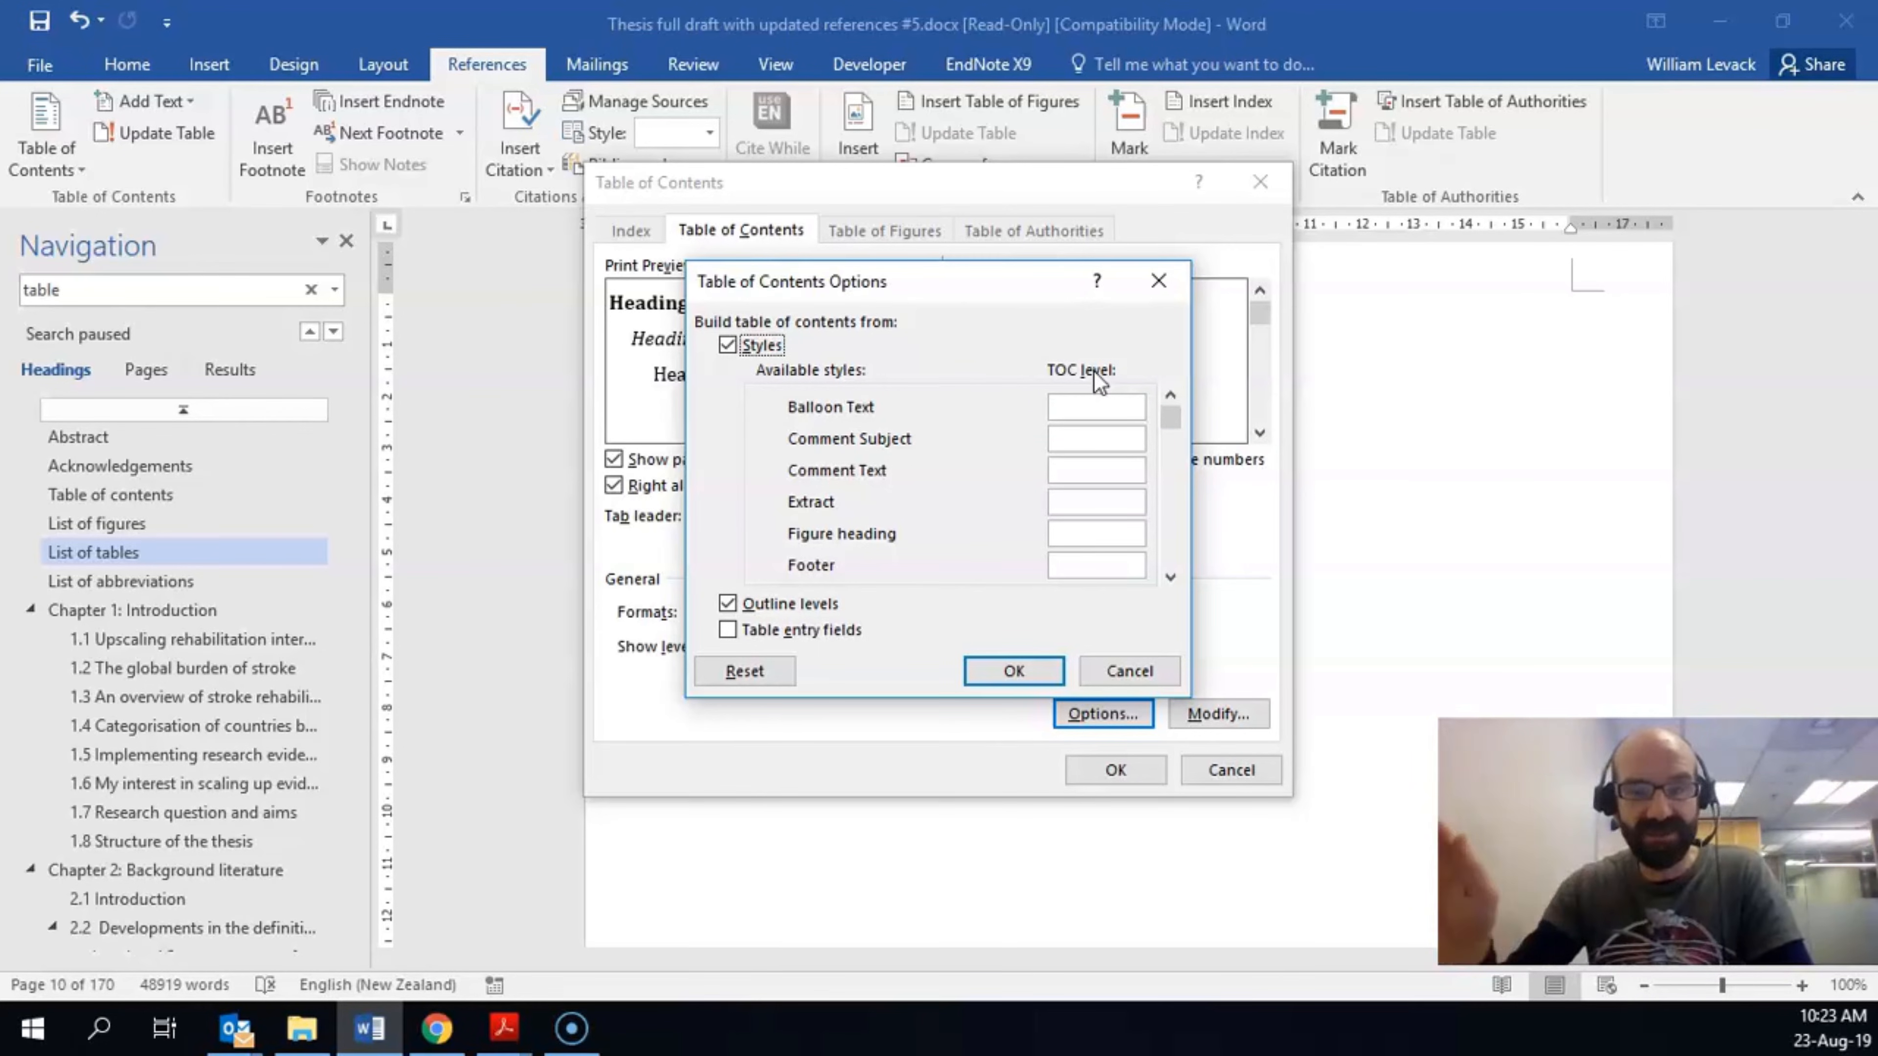
pyautogui.click(1167, 466)
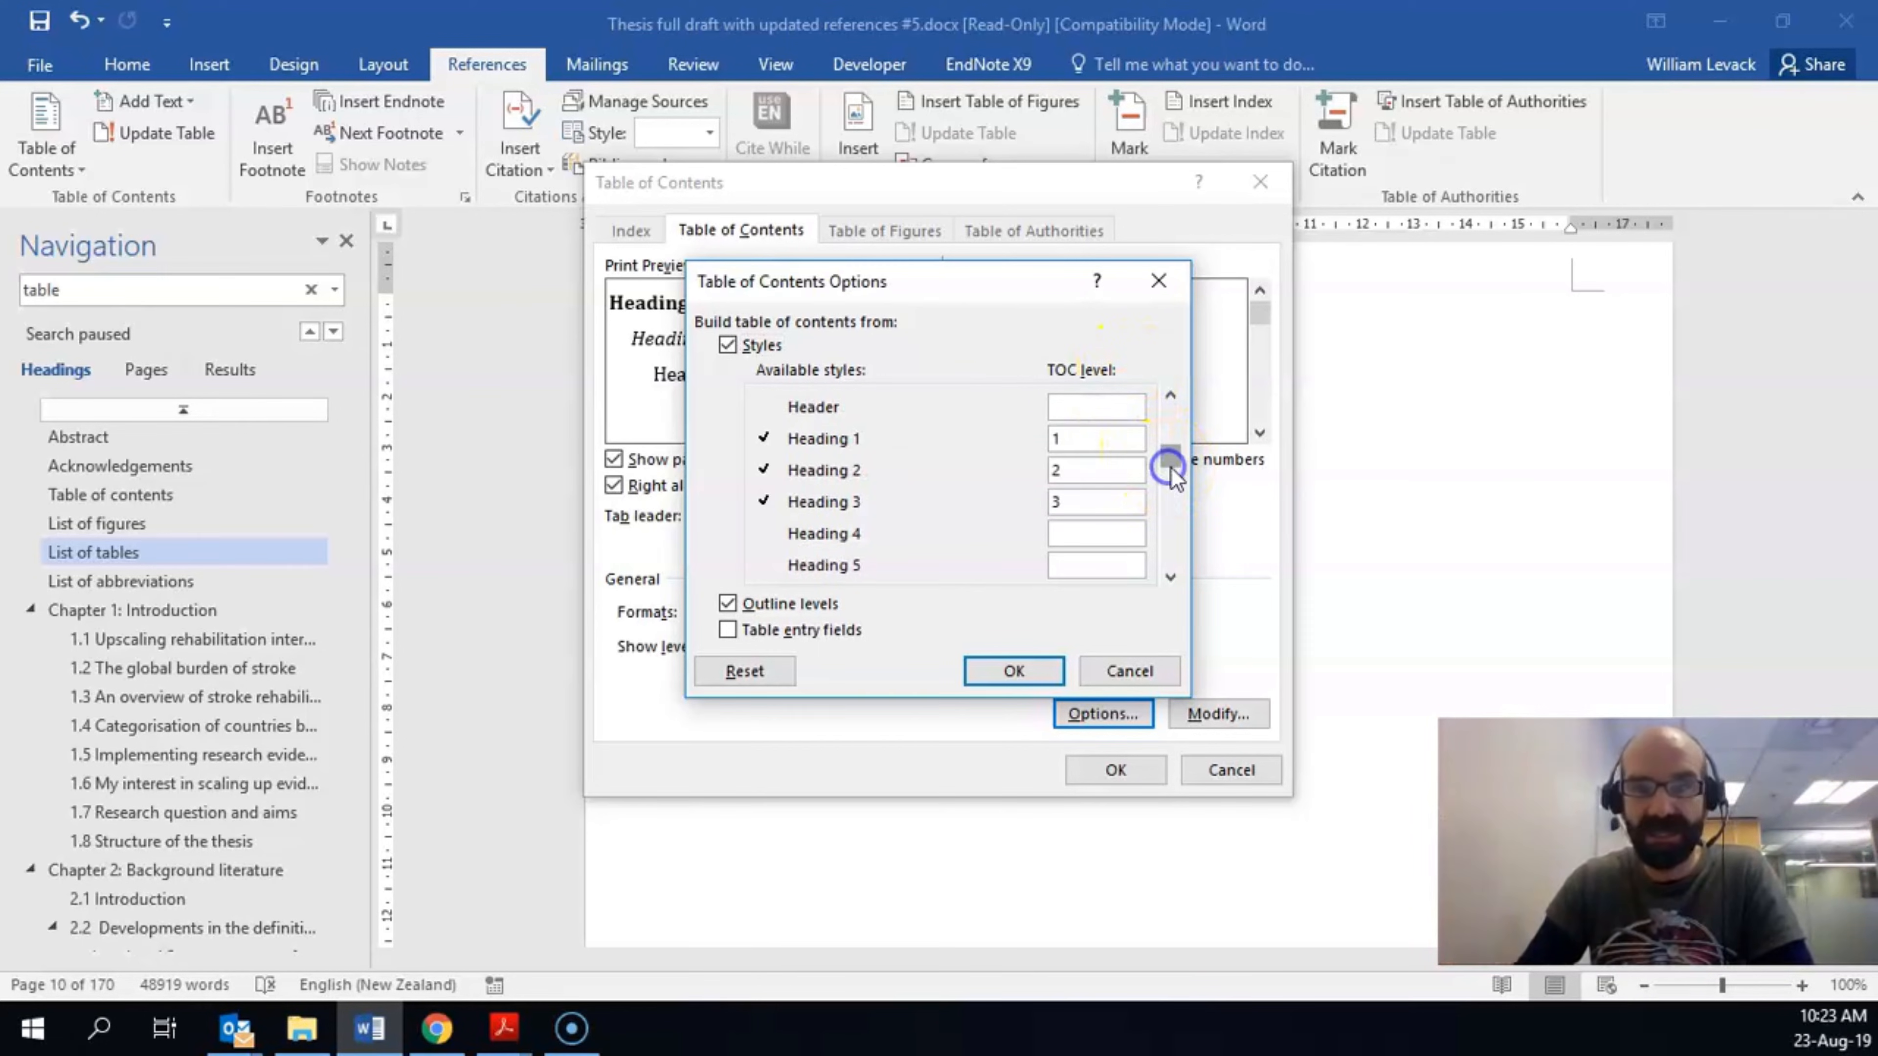
pyautogui.click(1093, 439)
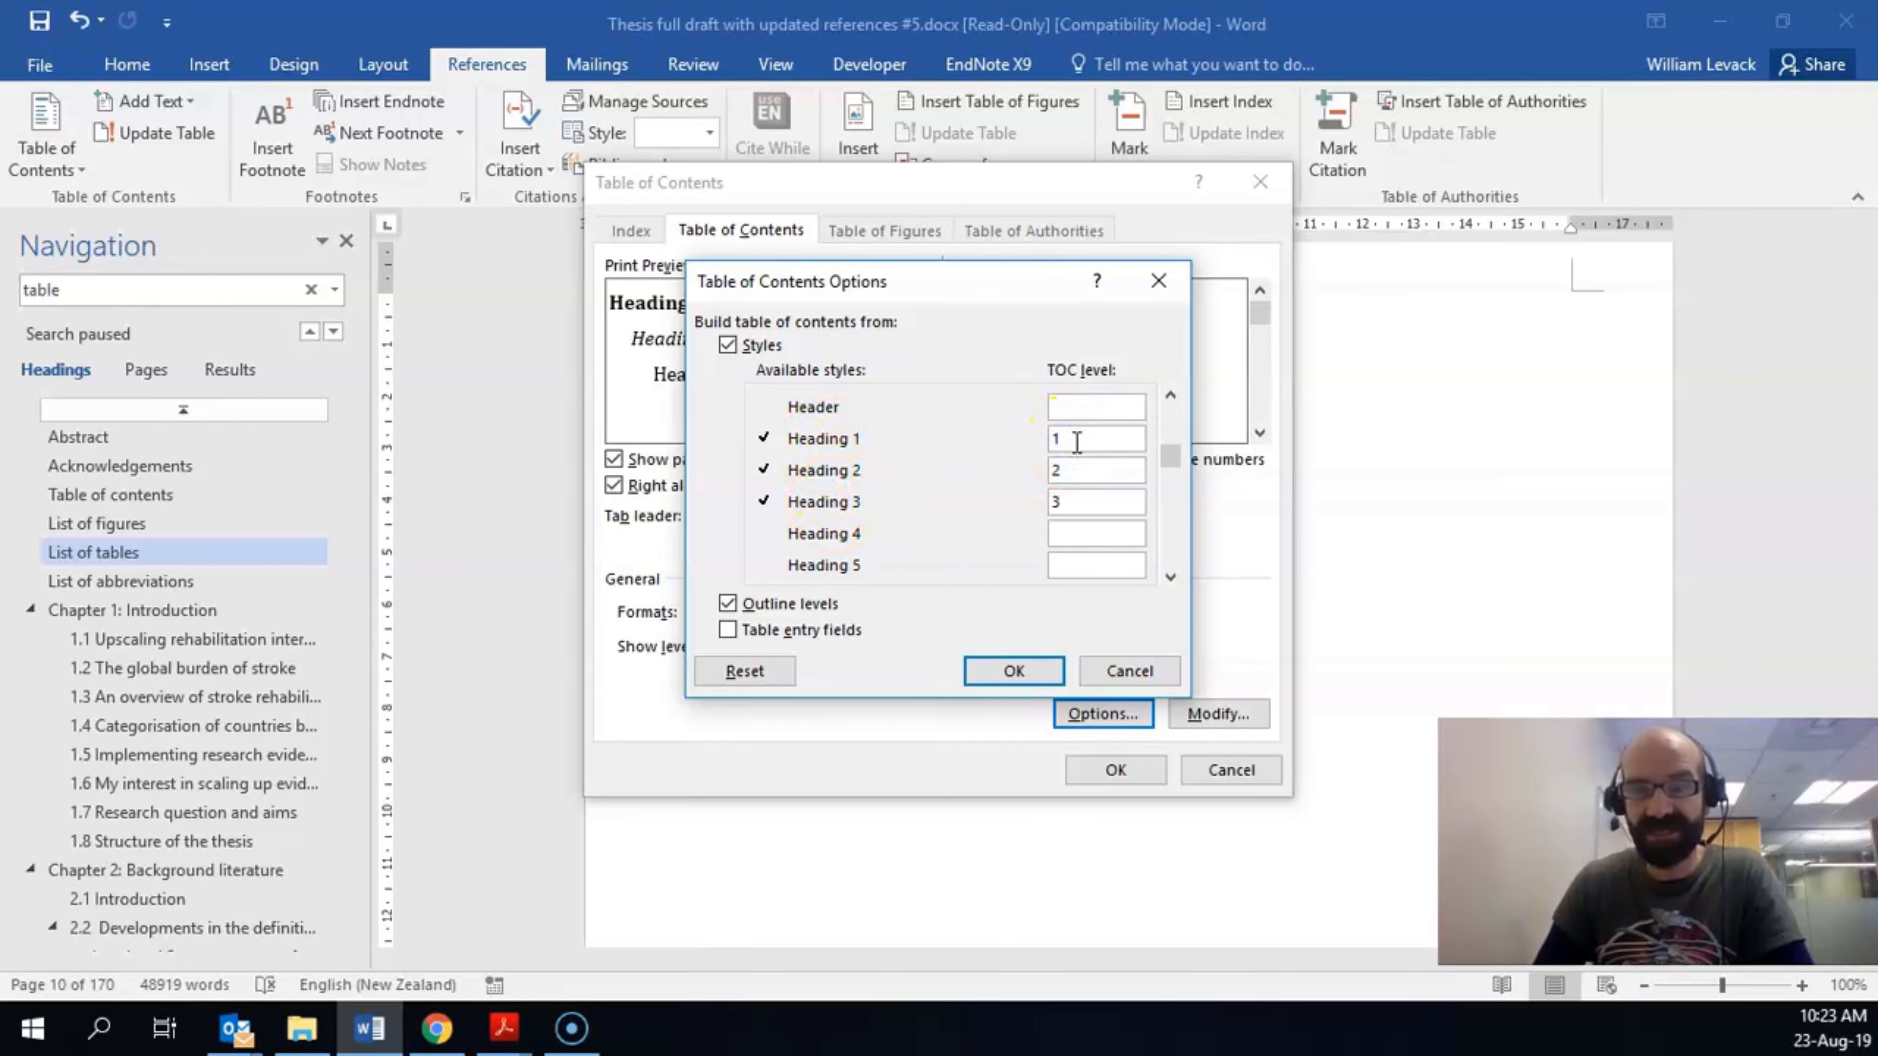
pyautogui.press('BackSpace')
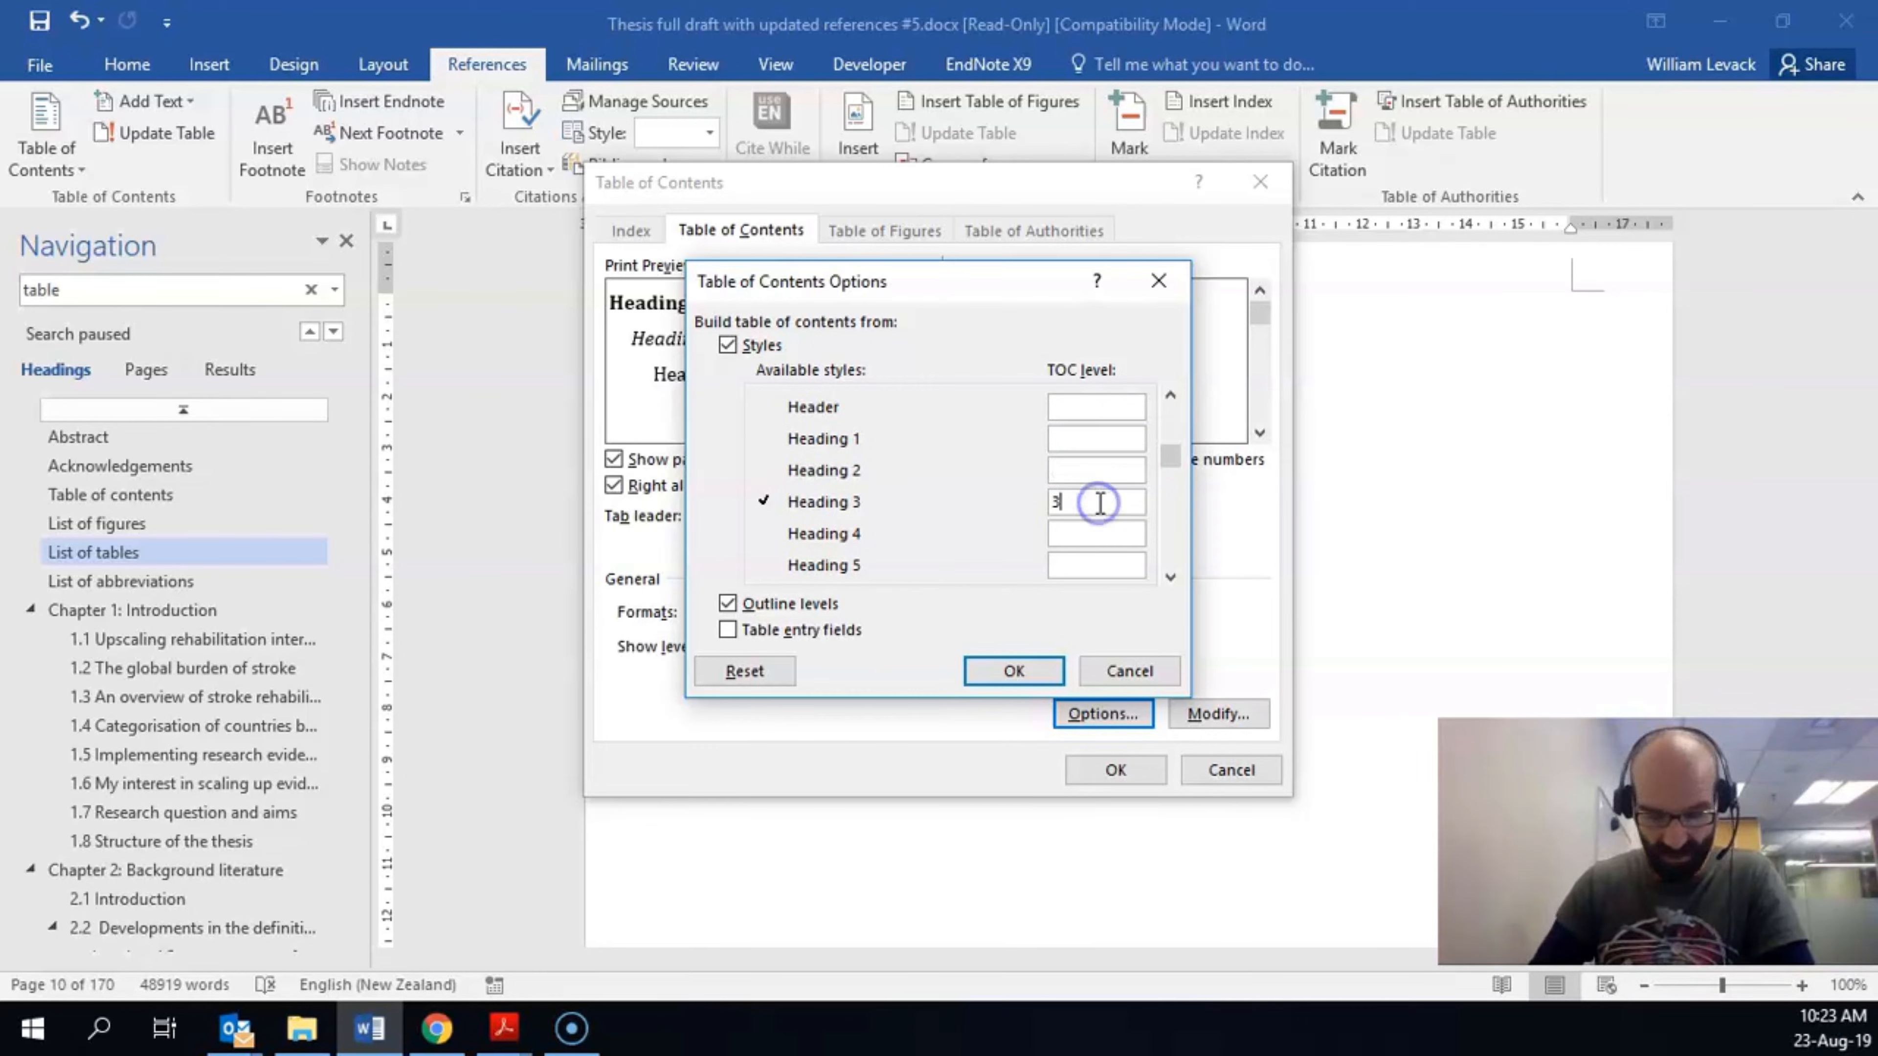
# - Assign TOC level 1 to the Table Heading style and accept the table of contents options
pyautogui.click(1173, 526)
pyautogui.click(1173, 526)
pyautogui.click(1172, 538)
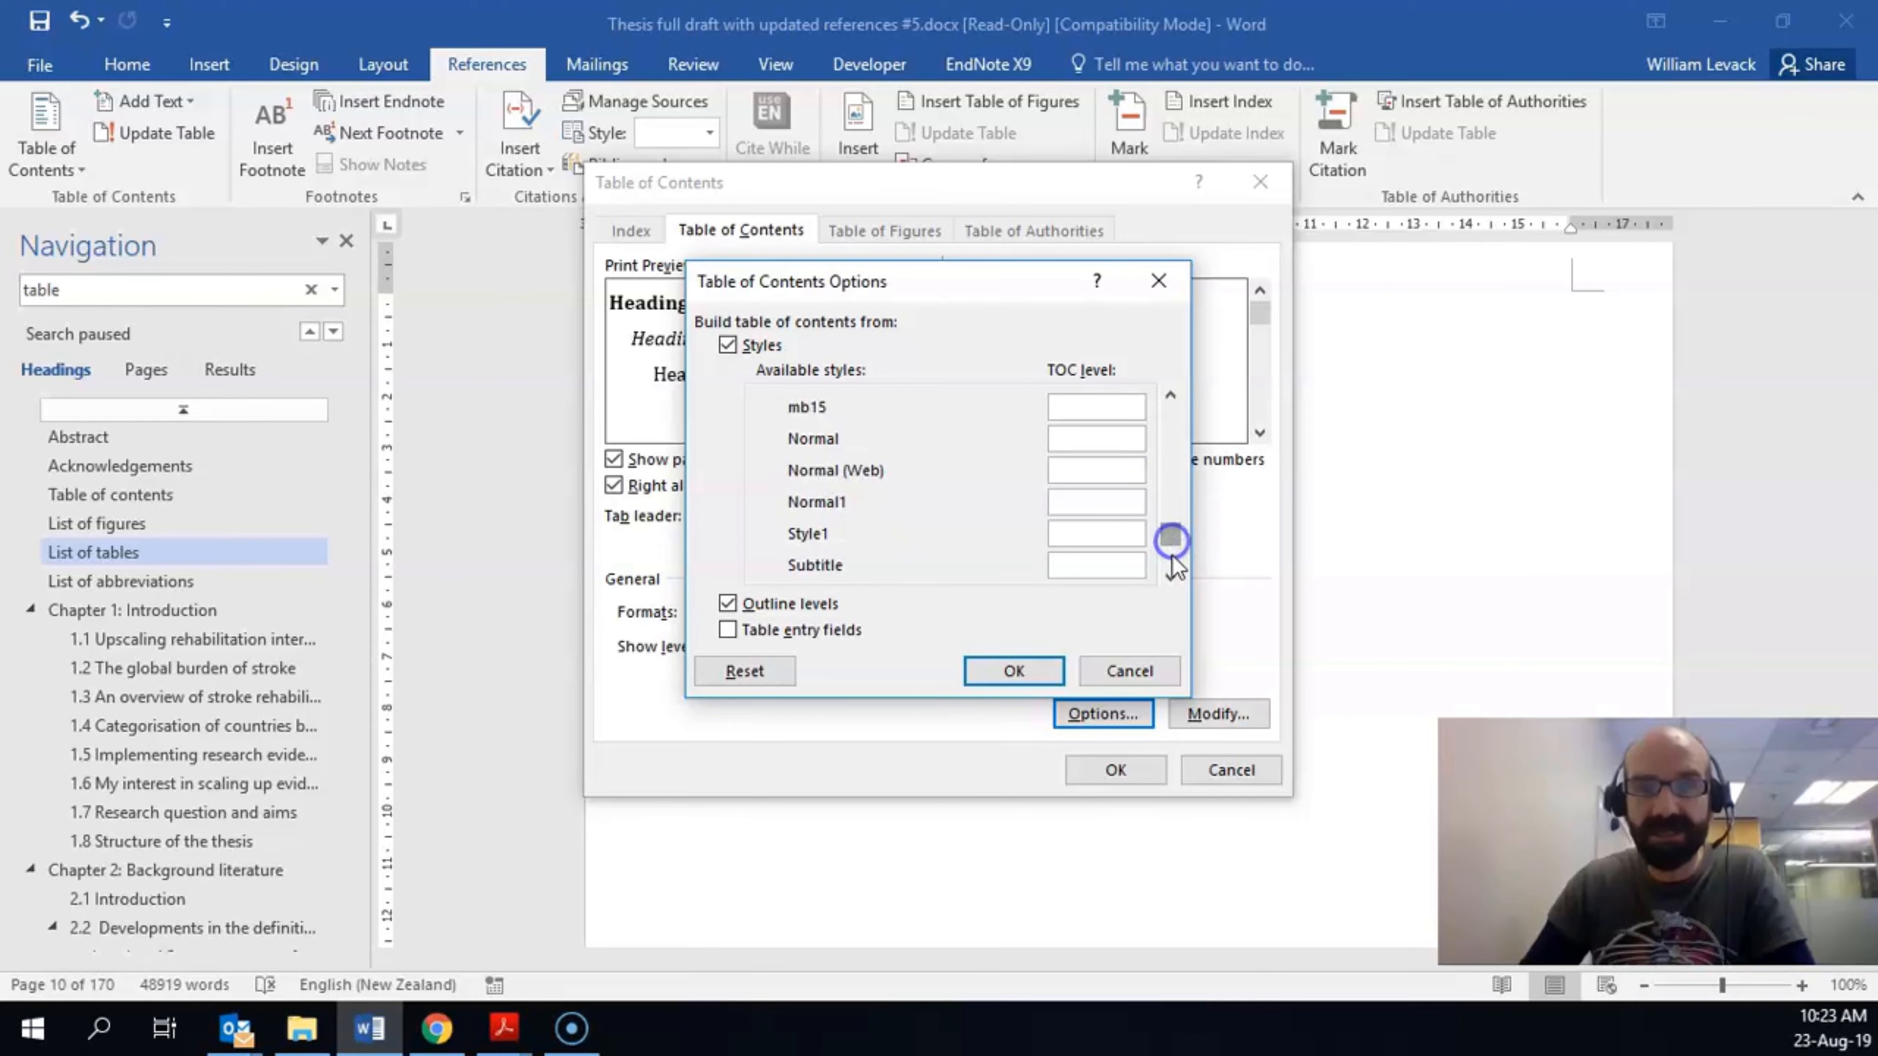
pyautogui.click(1173, 556)
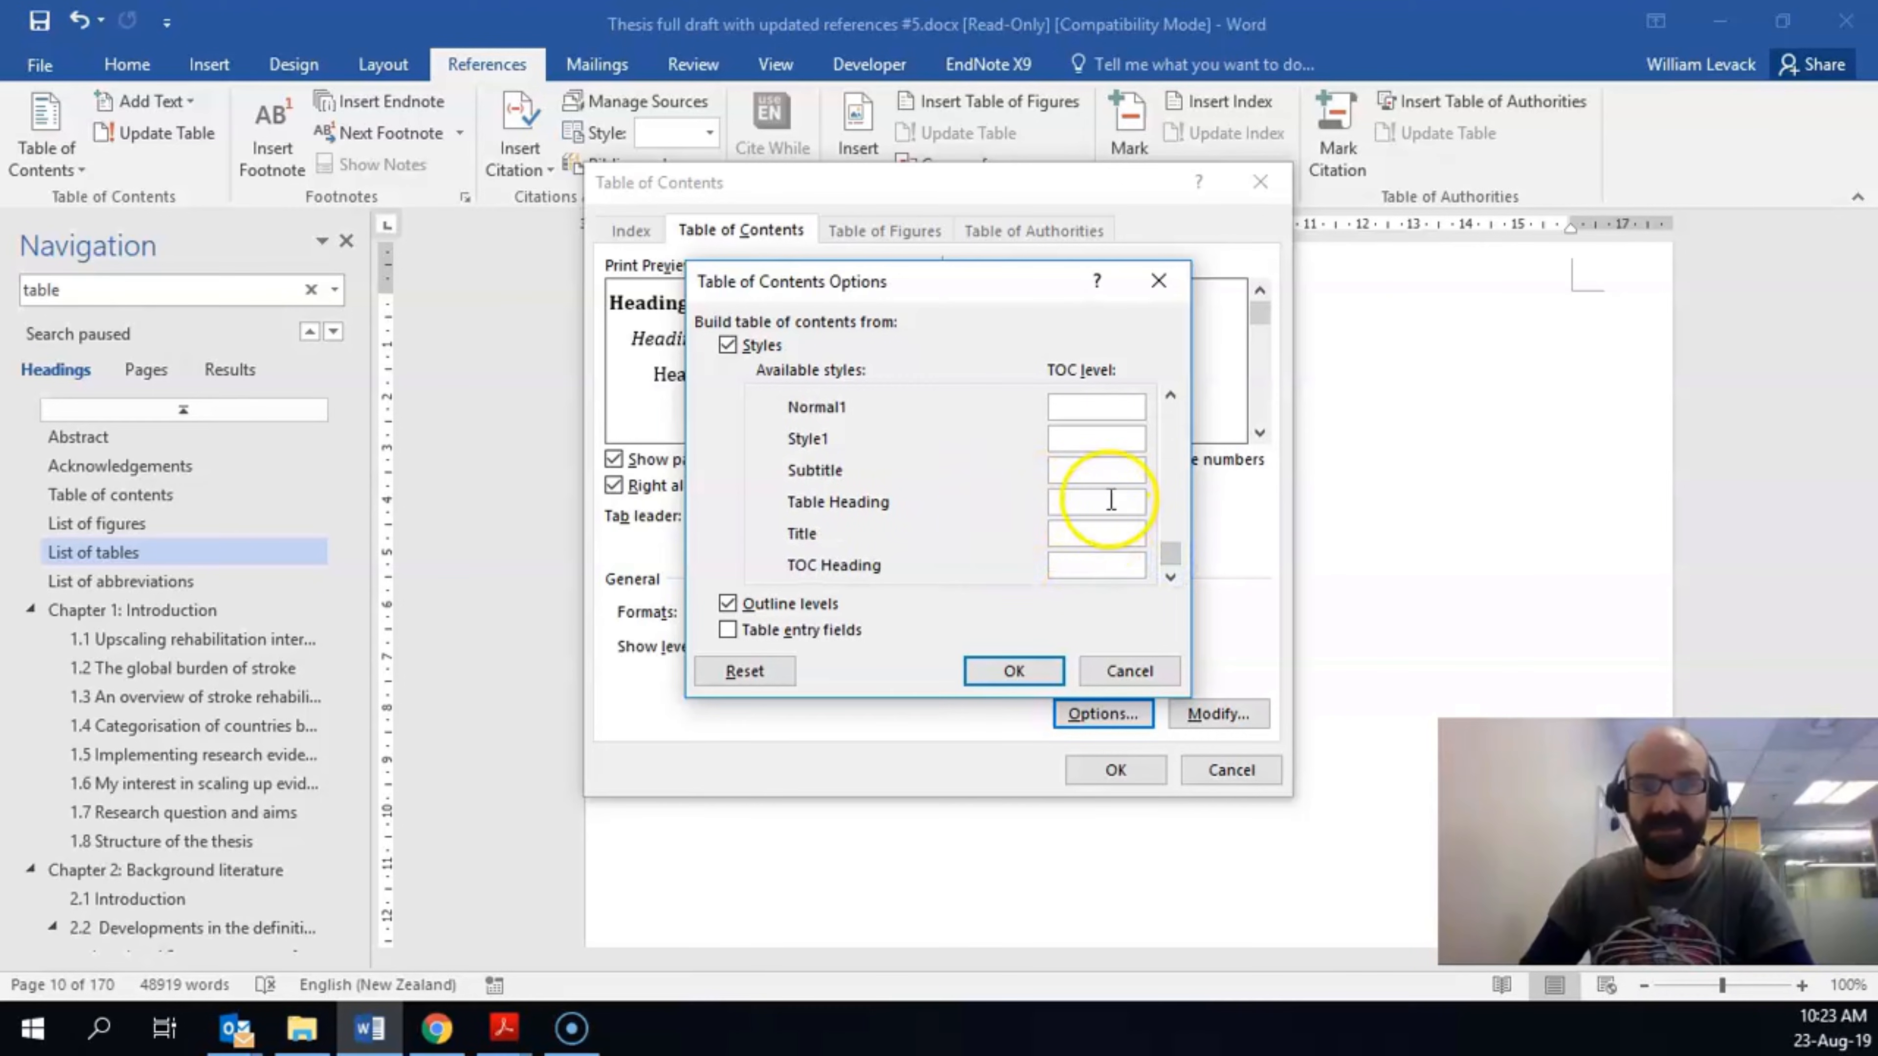
pyautogui.write('1')
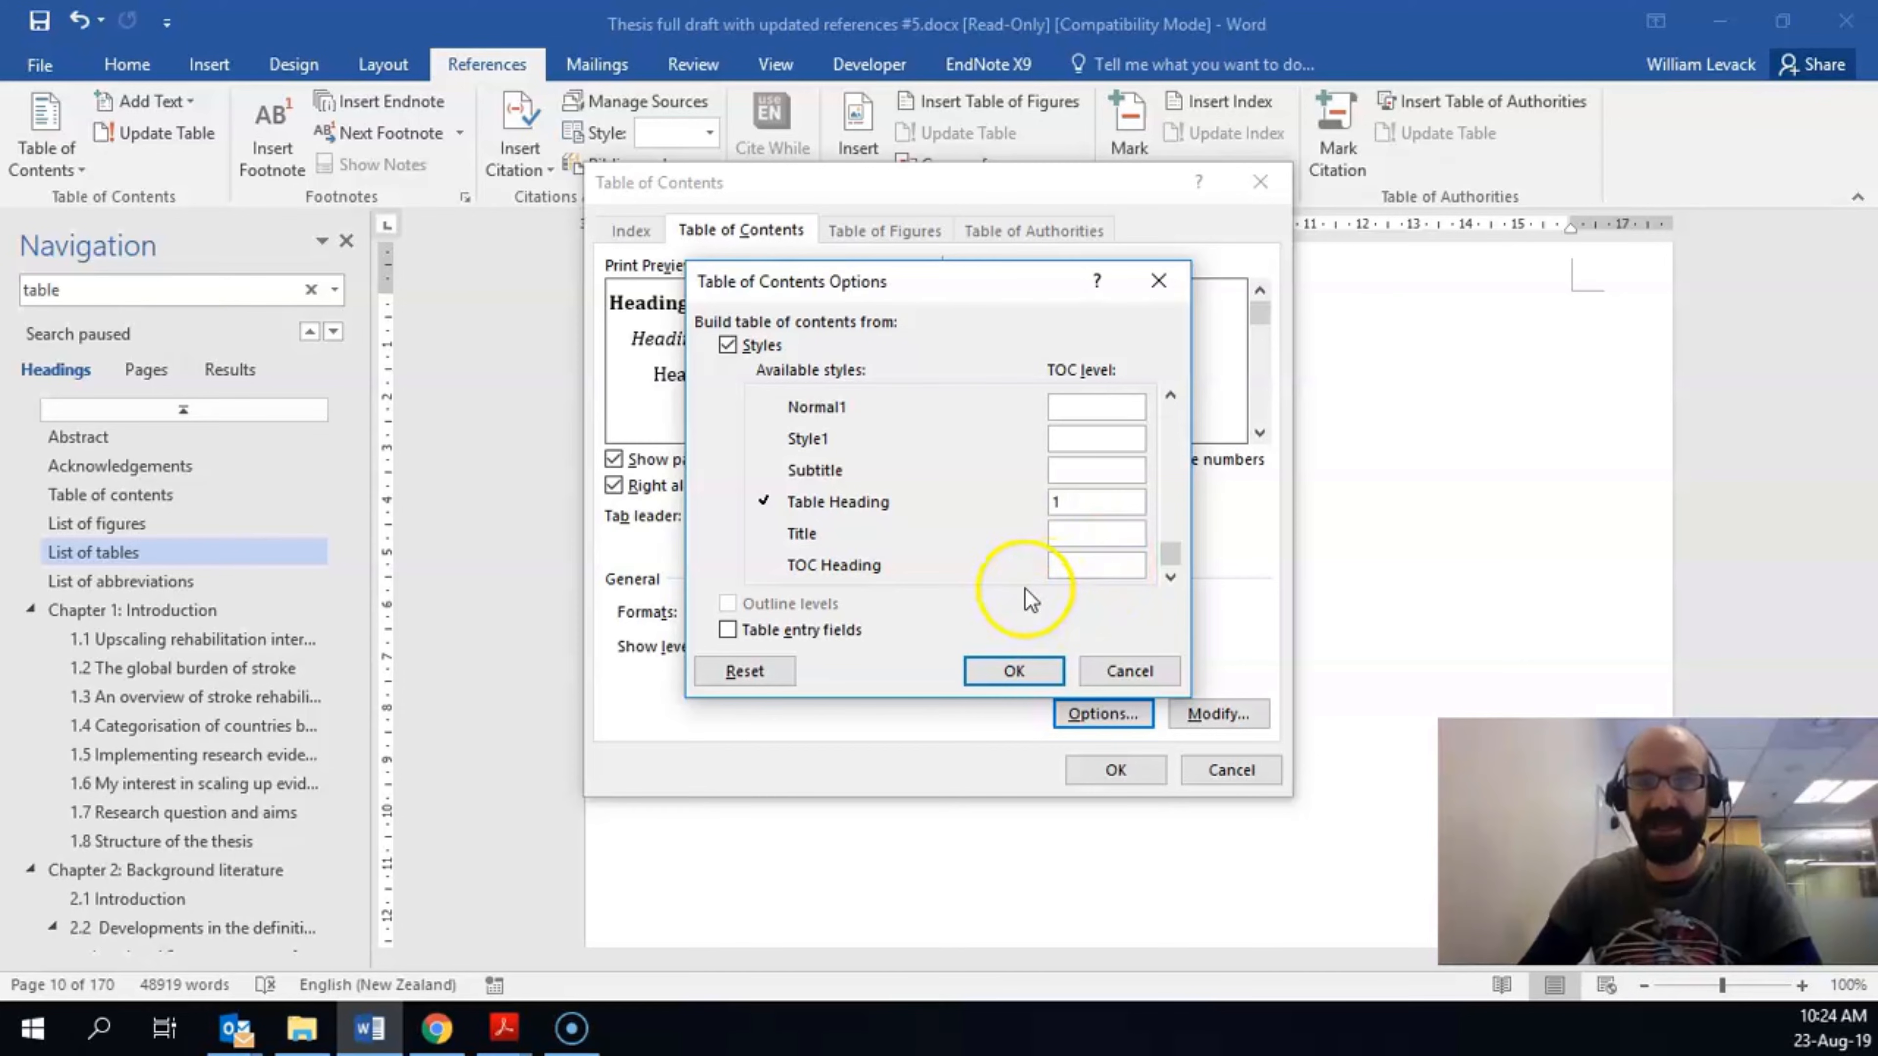
pyautogui.click(1013, 670)
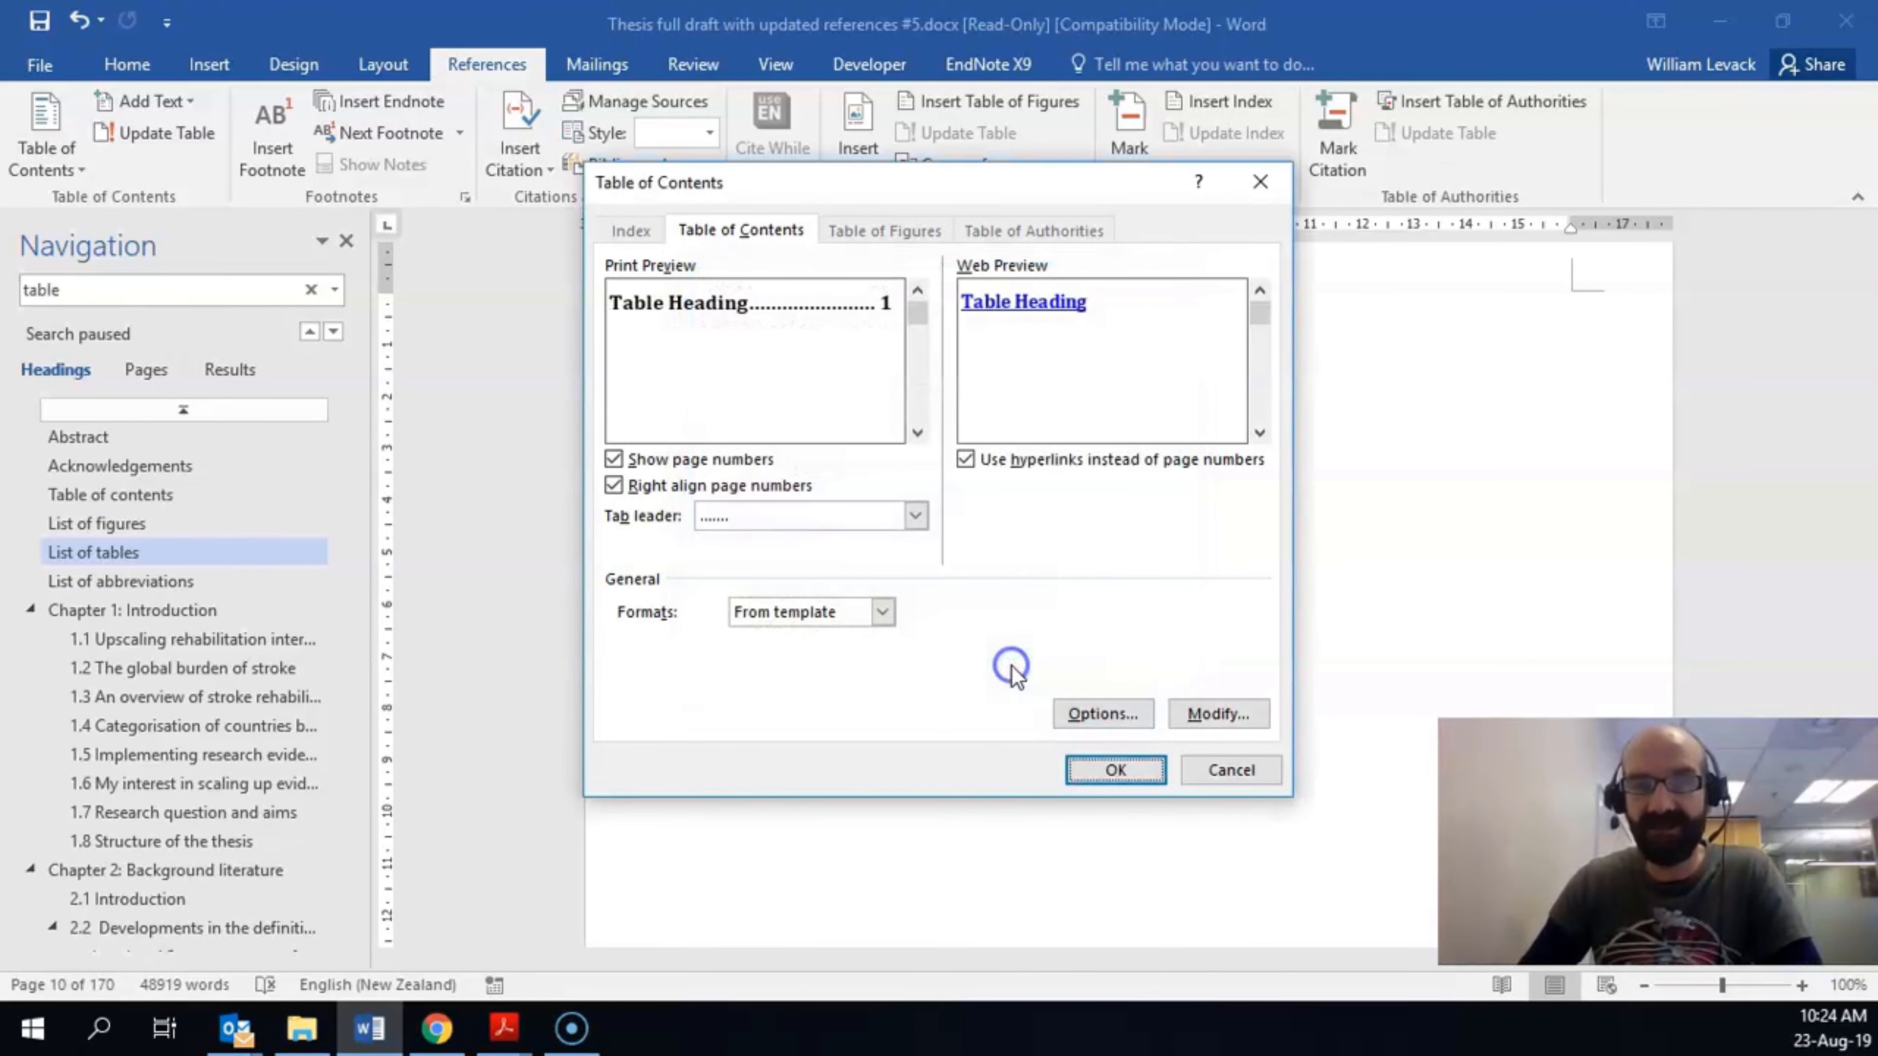
# - Modify the TOC 1 style so that its font style is Regular
pyautogui.click(1218, 714)
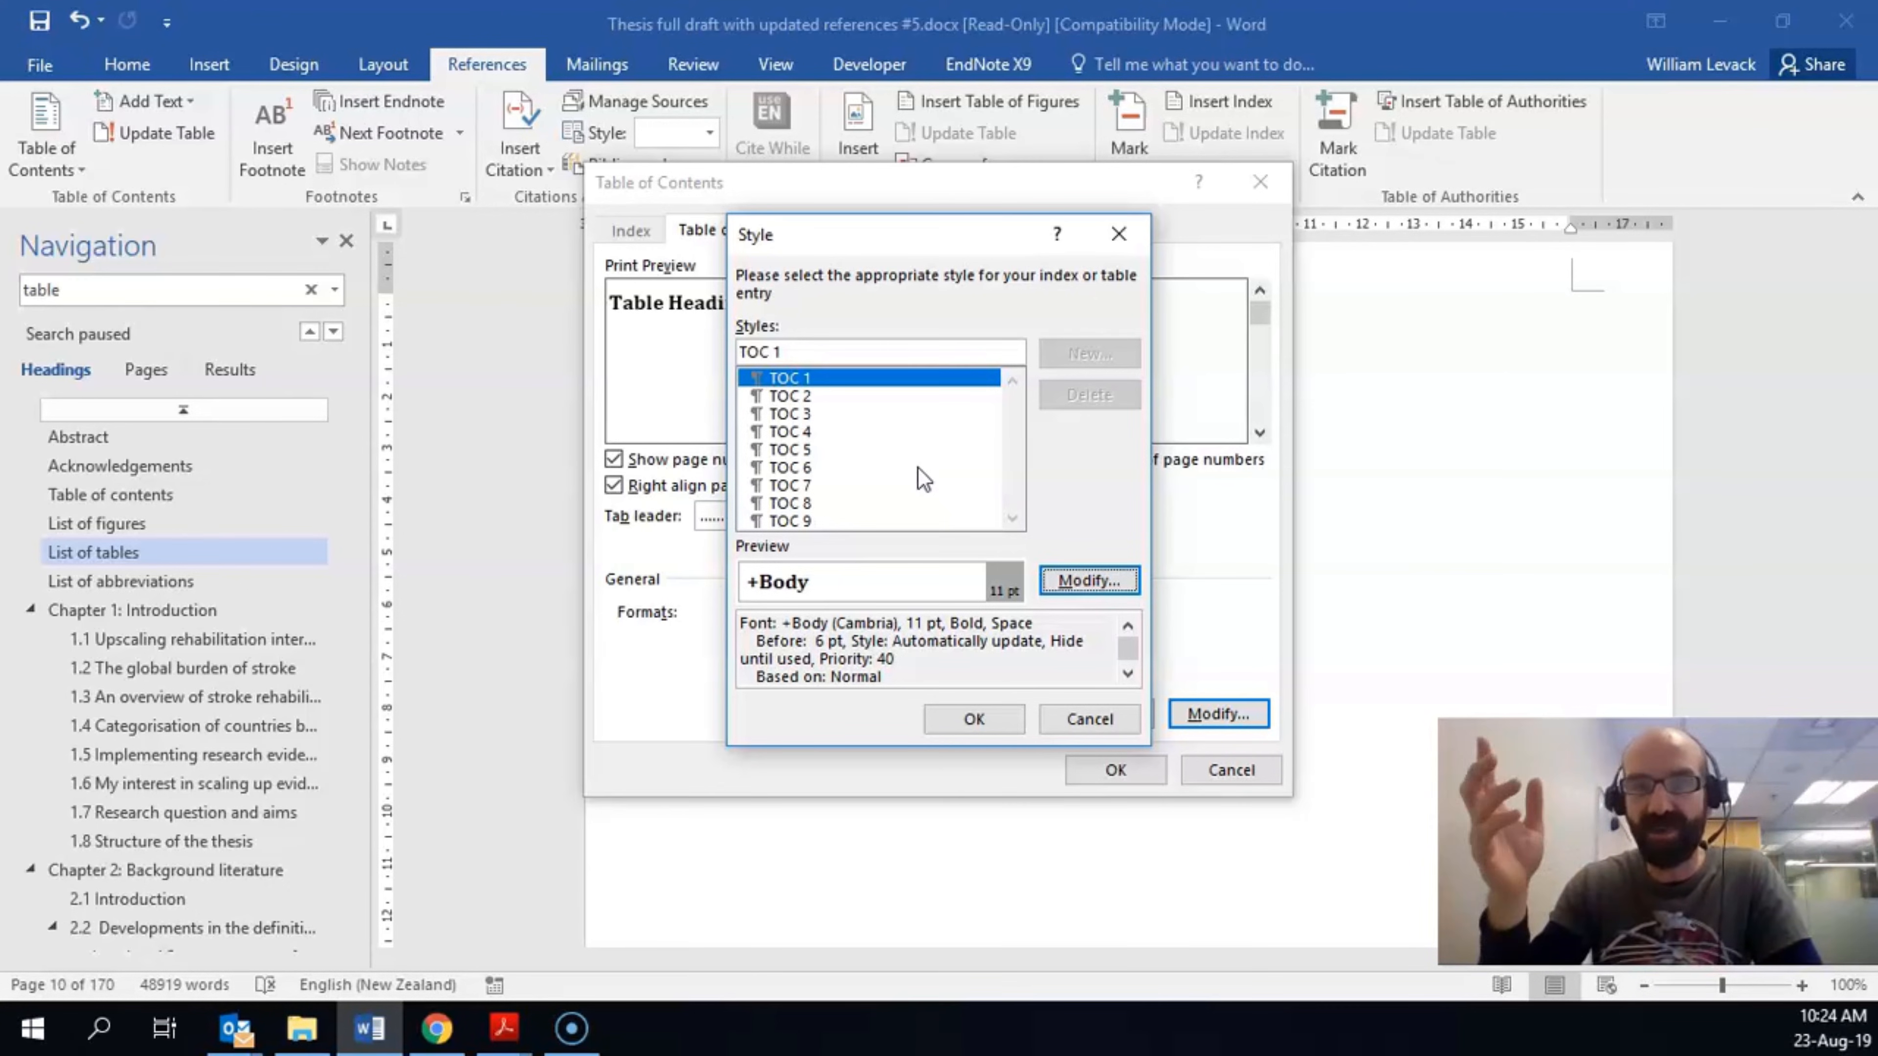
pyautogui.click(996, 514)
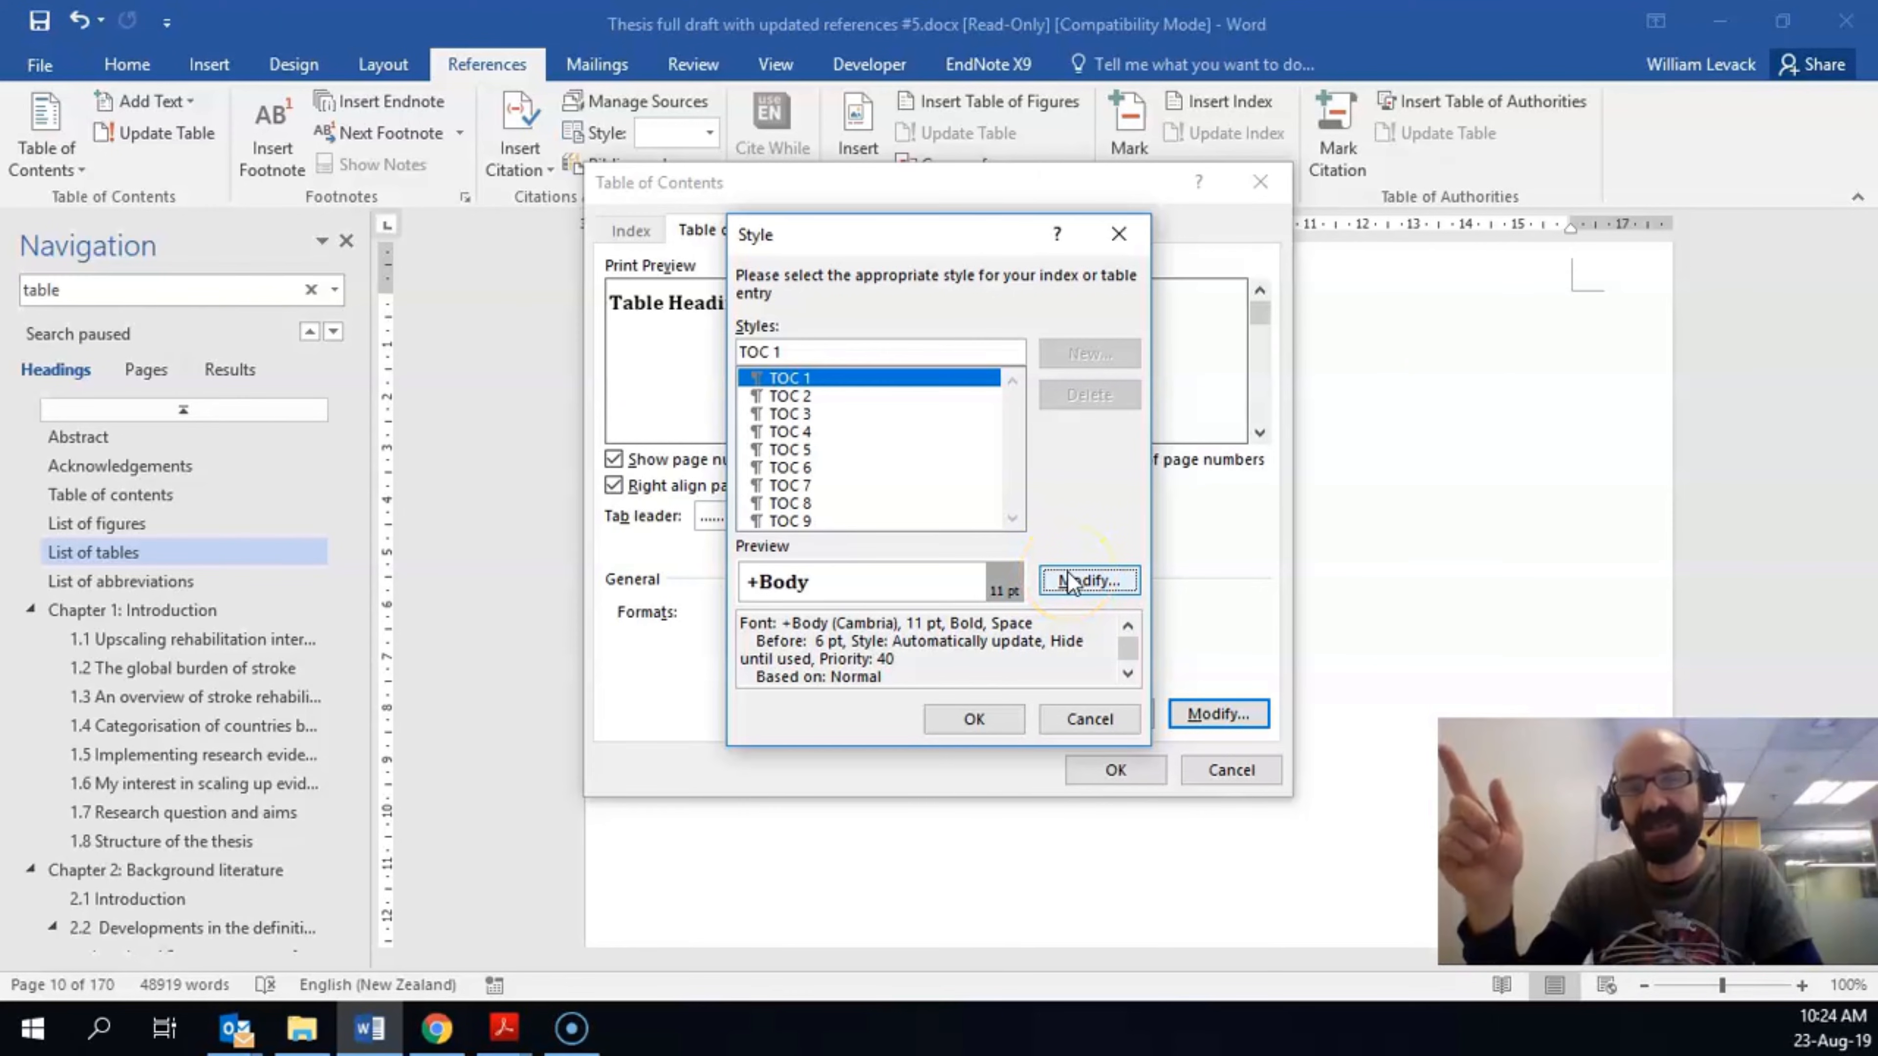
pyautogui.click(1091, 590)
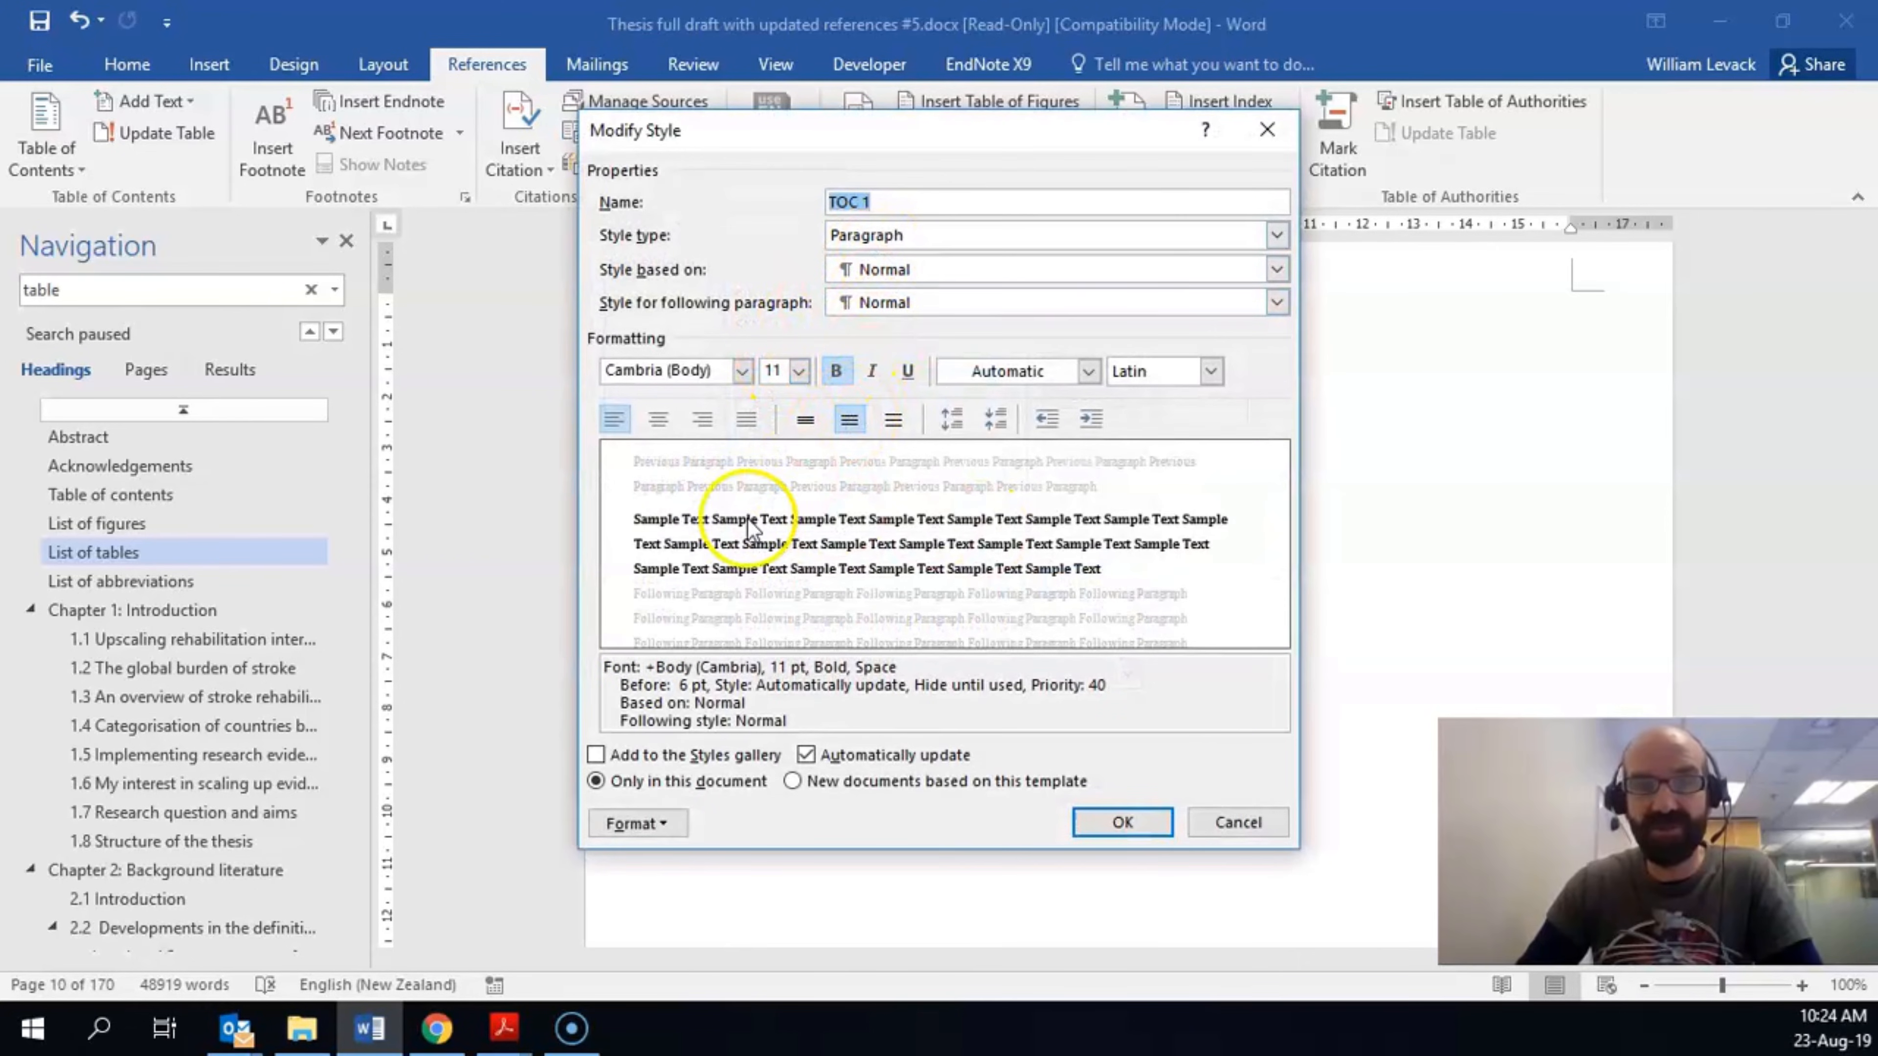
pyautogui.click(637, 824)
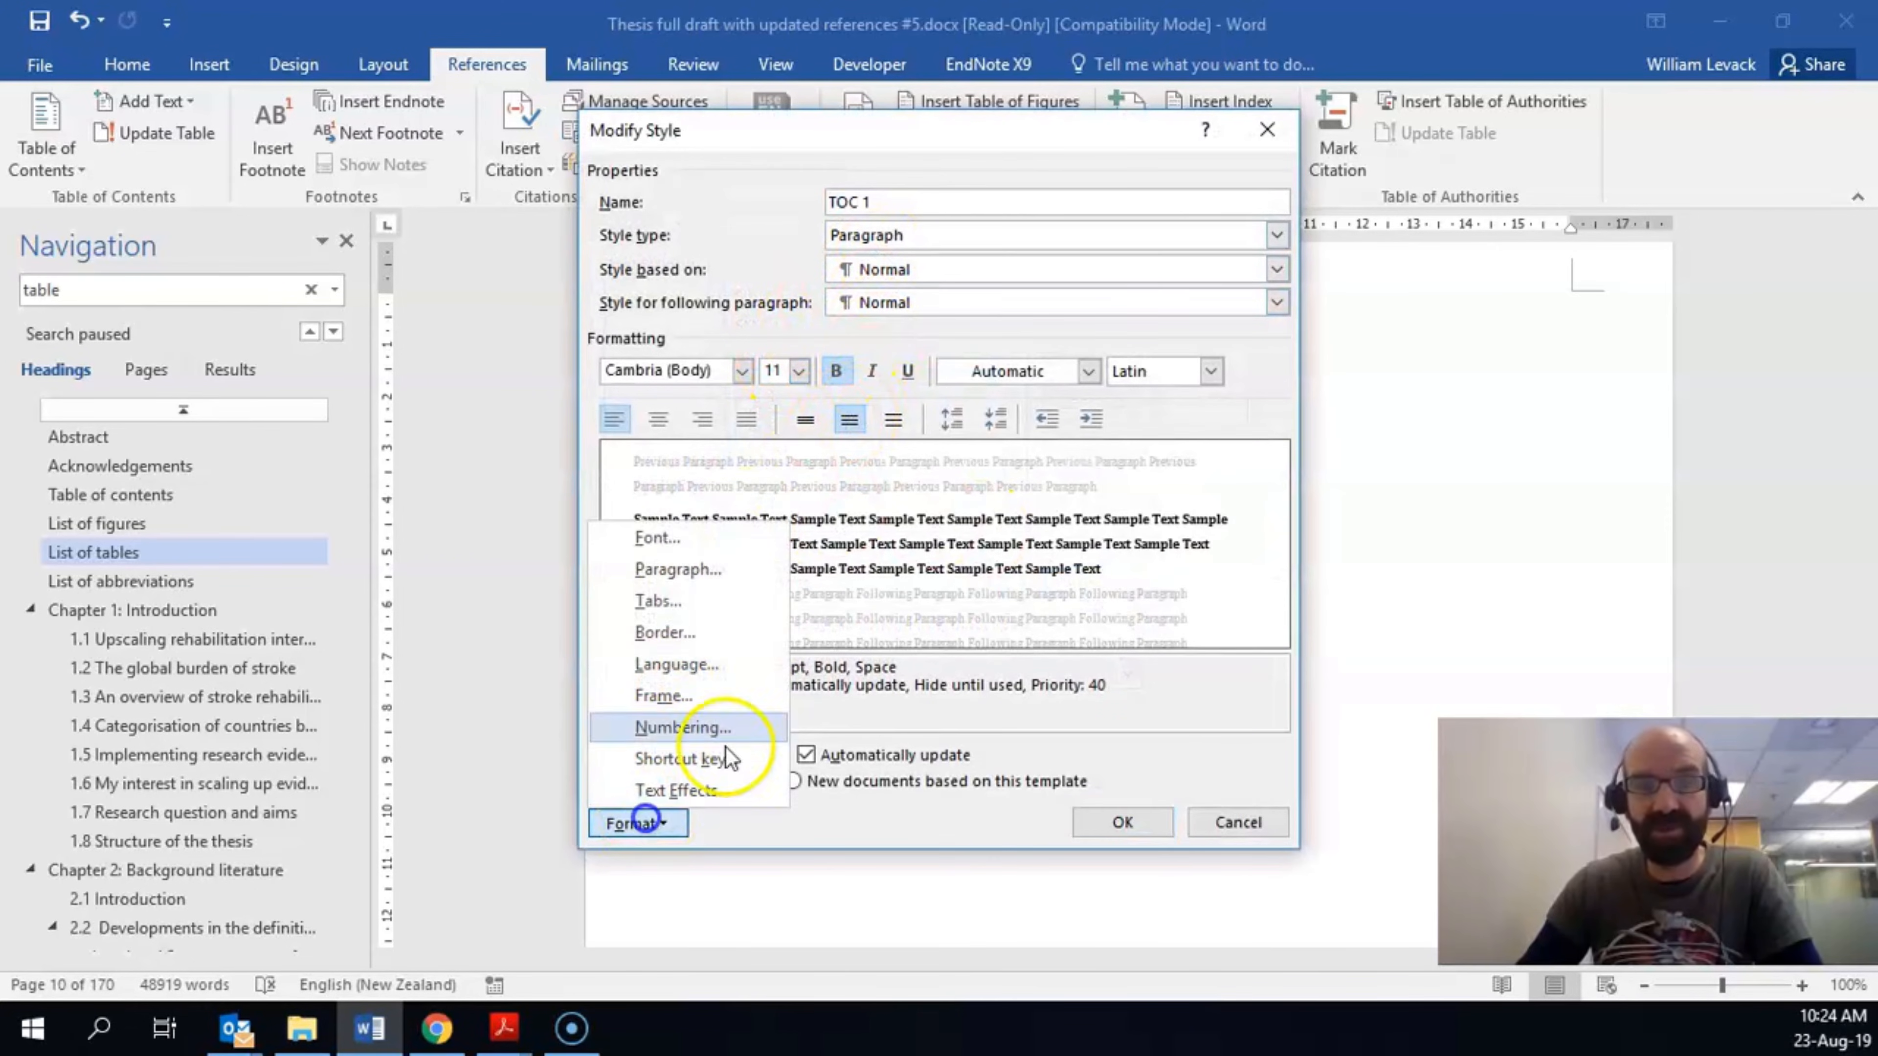
pyautogui.click(688, 553)
pyautogui.click(1027, 313)
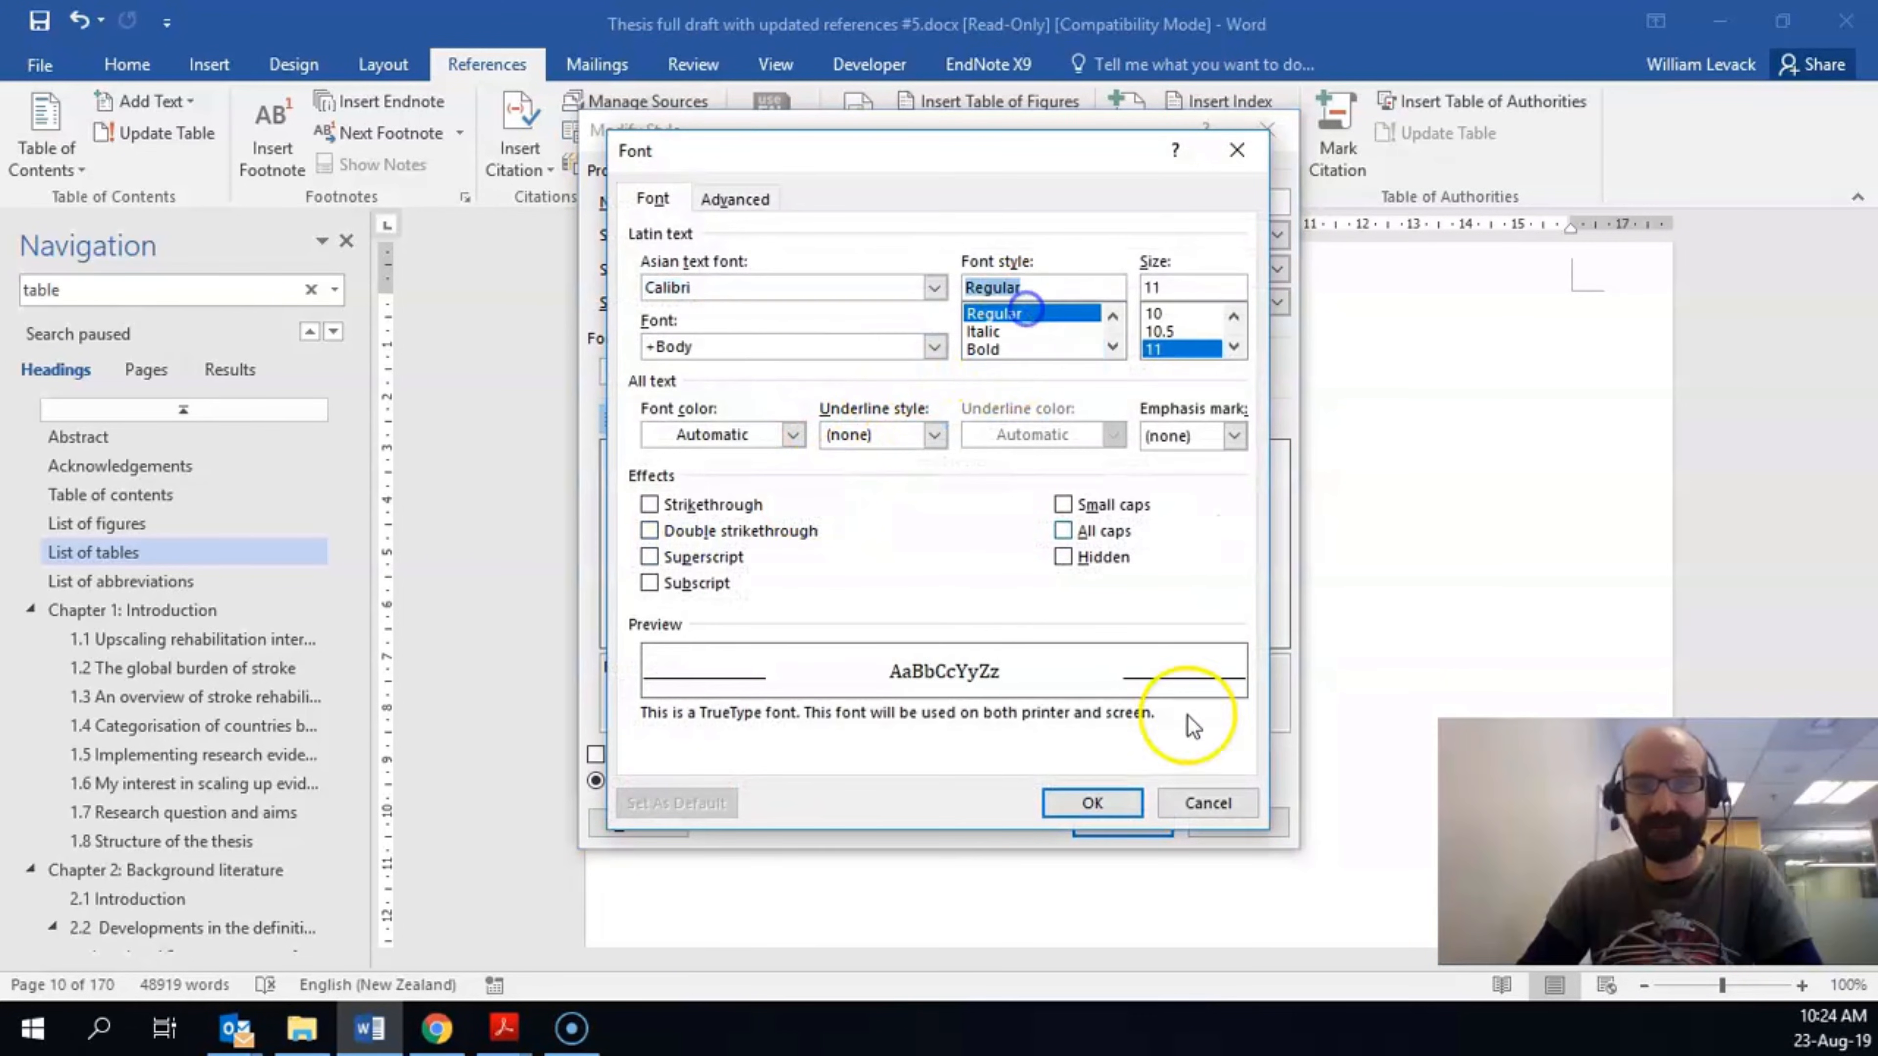
pyautogui.click(1092, 802)
pyautogui.click(1117, 817)
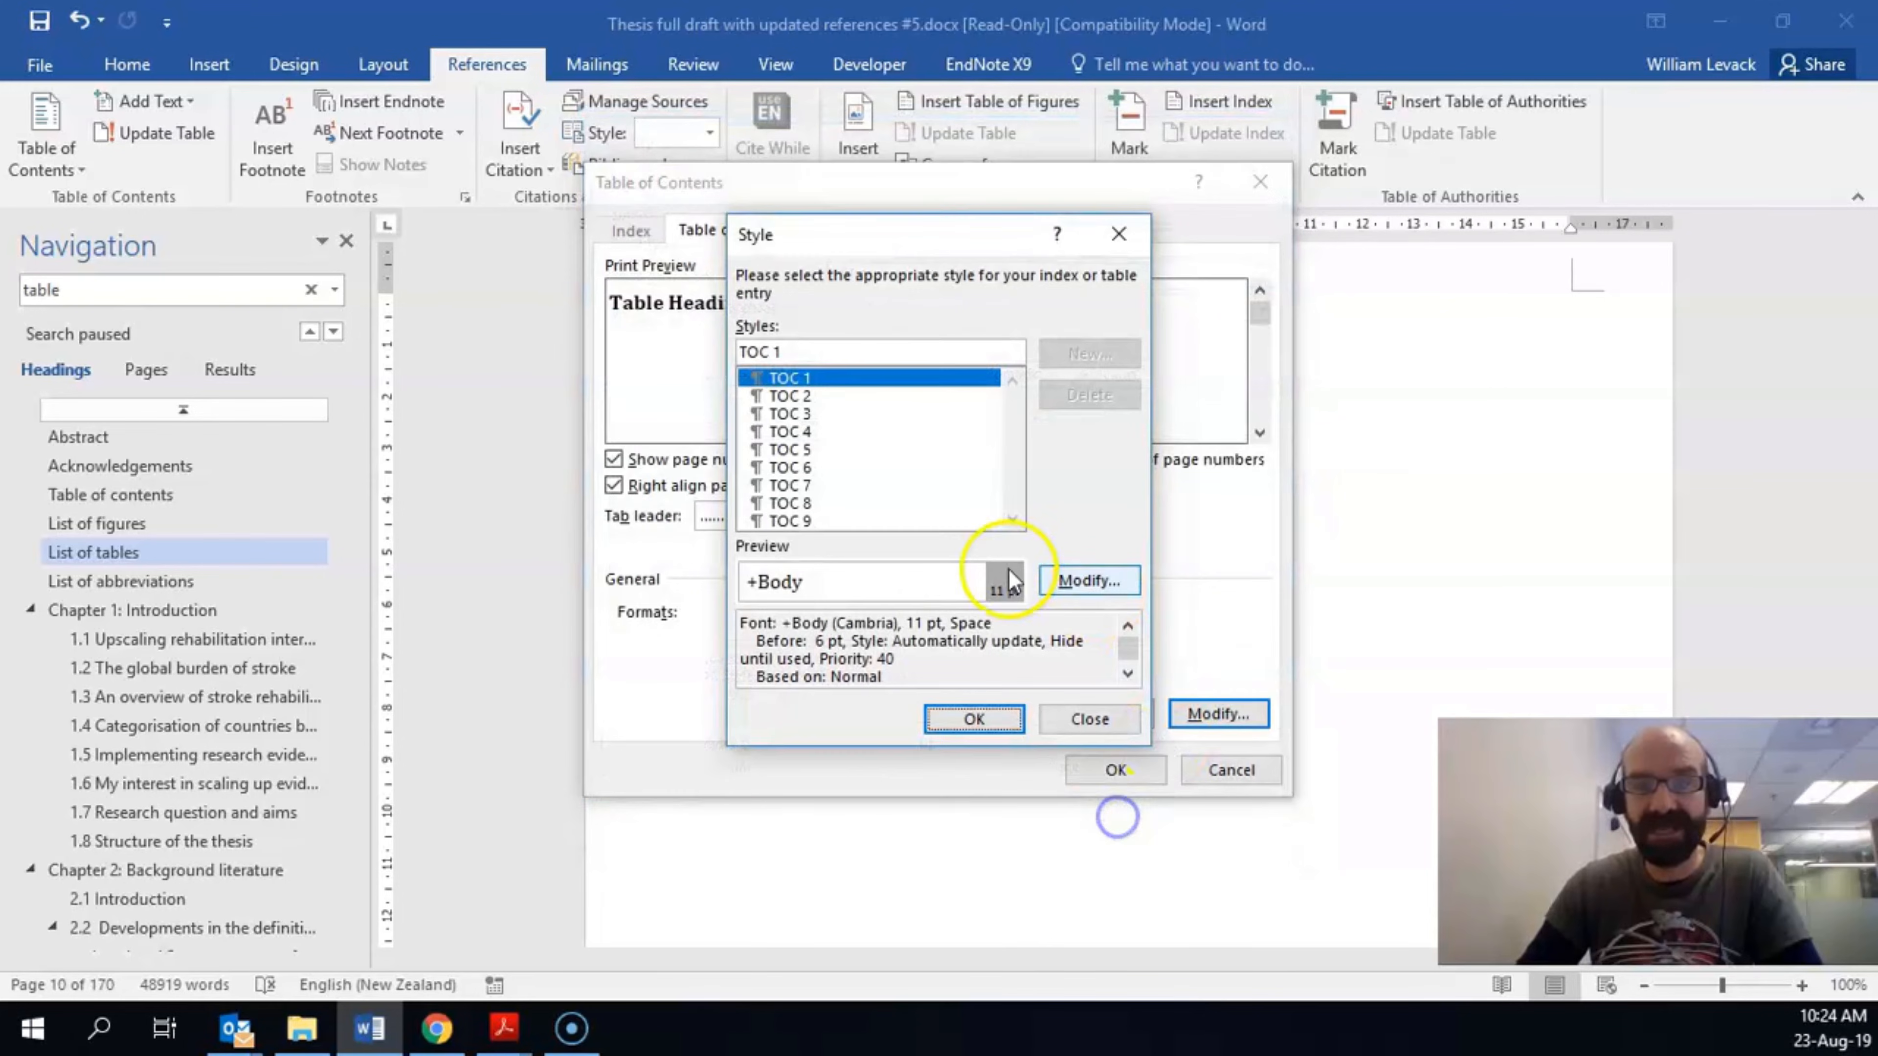
pyautogui.click(994, 719)
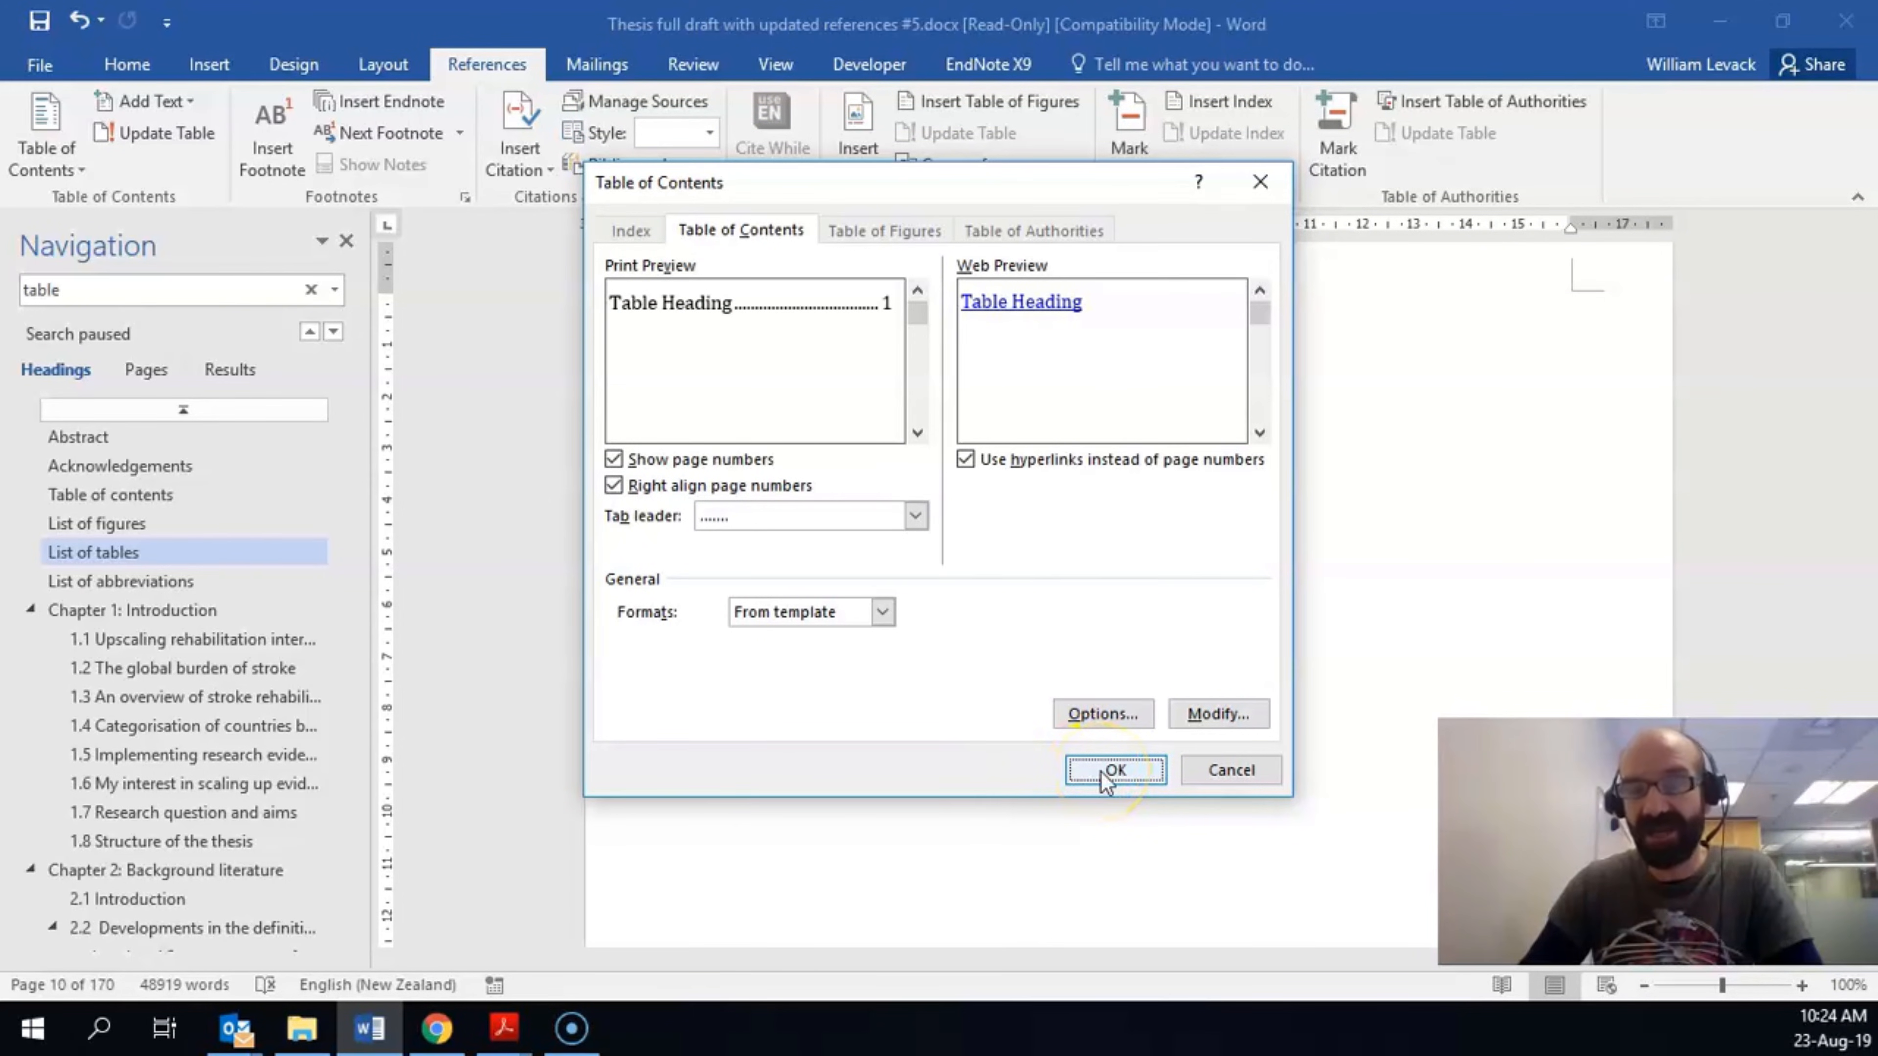
# - Insert the list of tables as a separate table without replacing the existing table of contents
pyautogui.click(1113, 770)
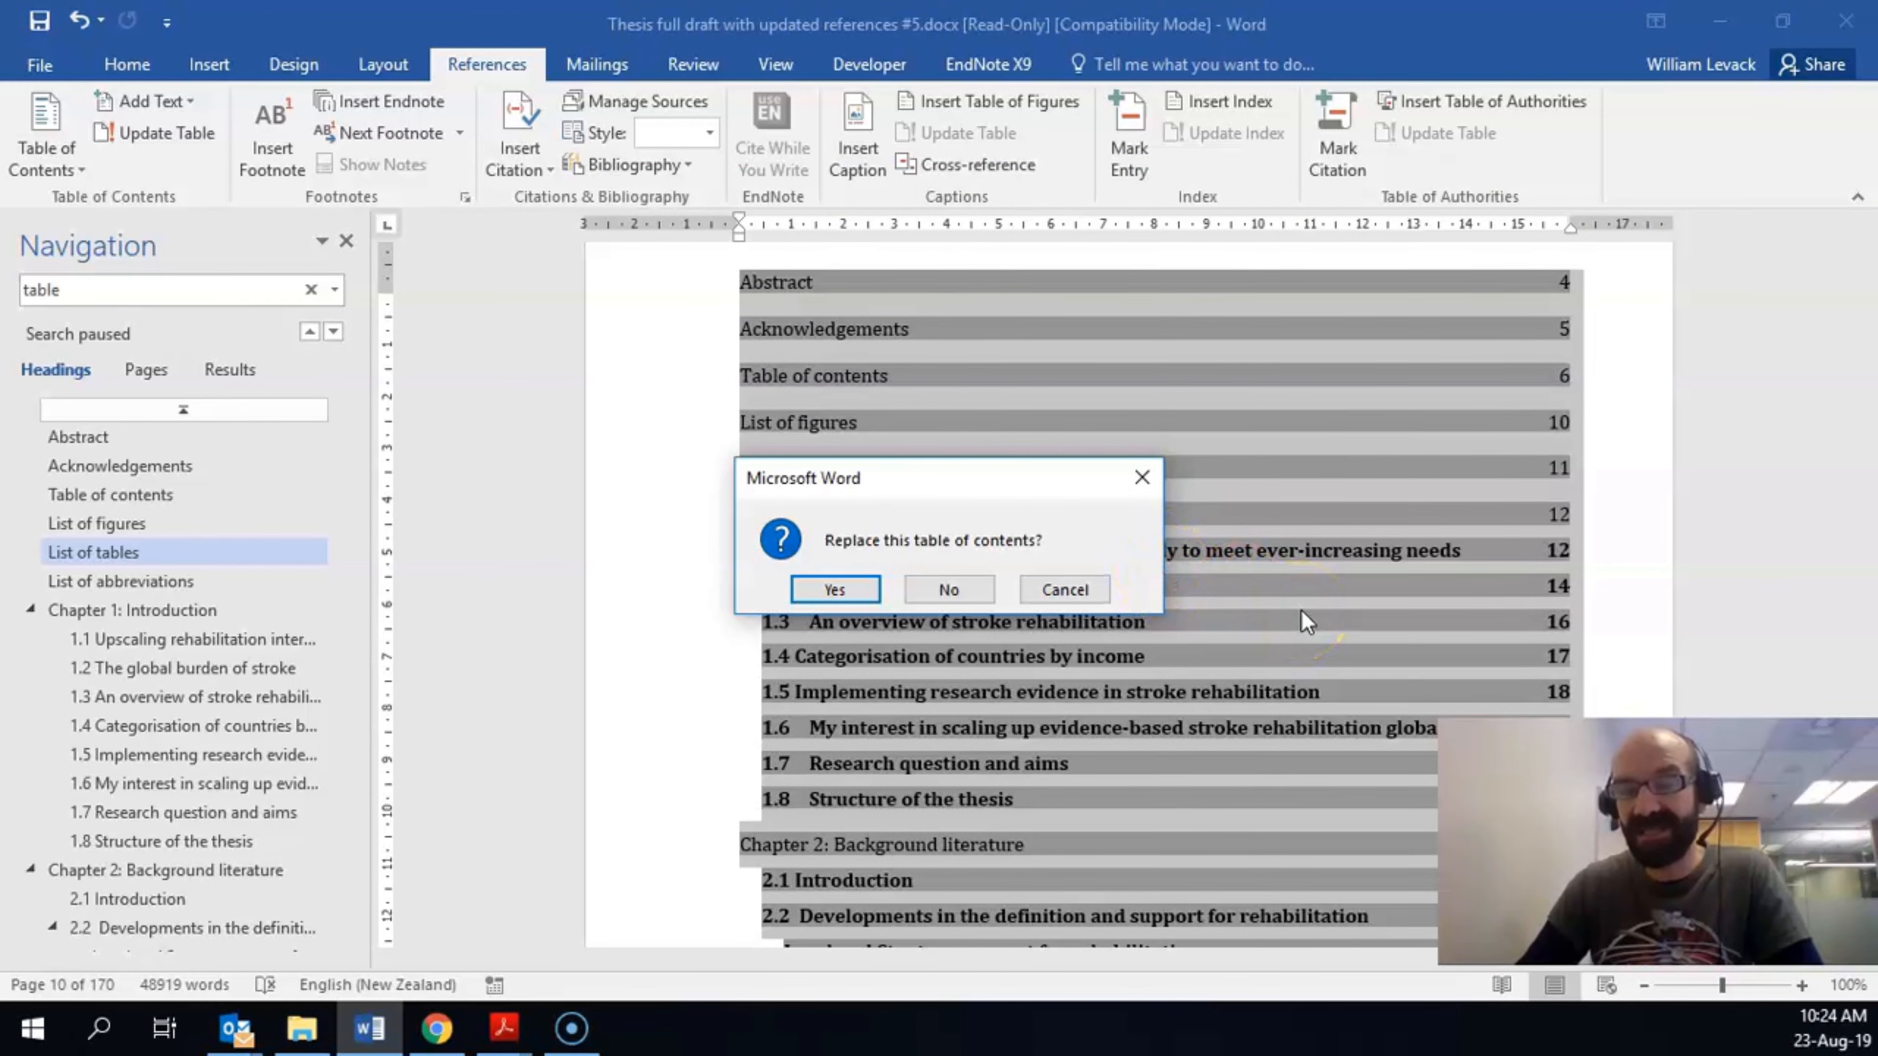
pyautogui.click(954, 589)
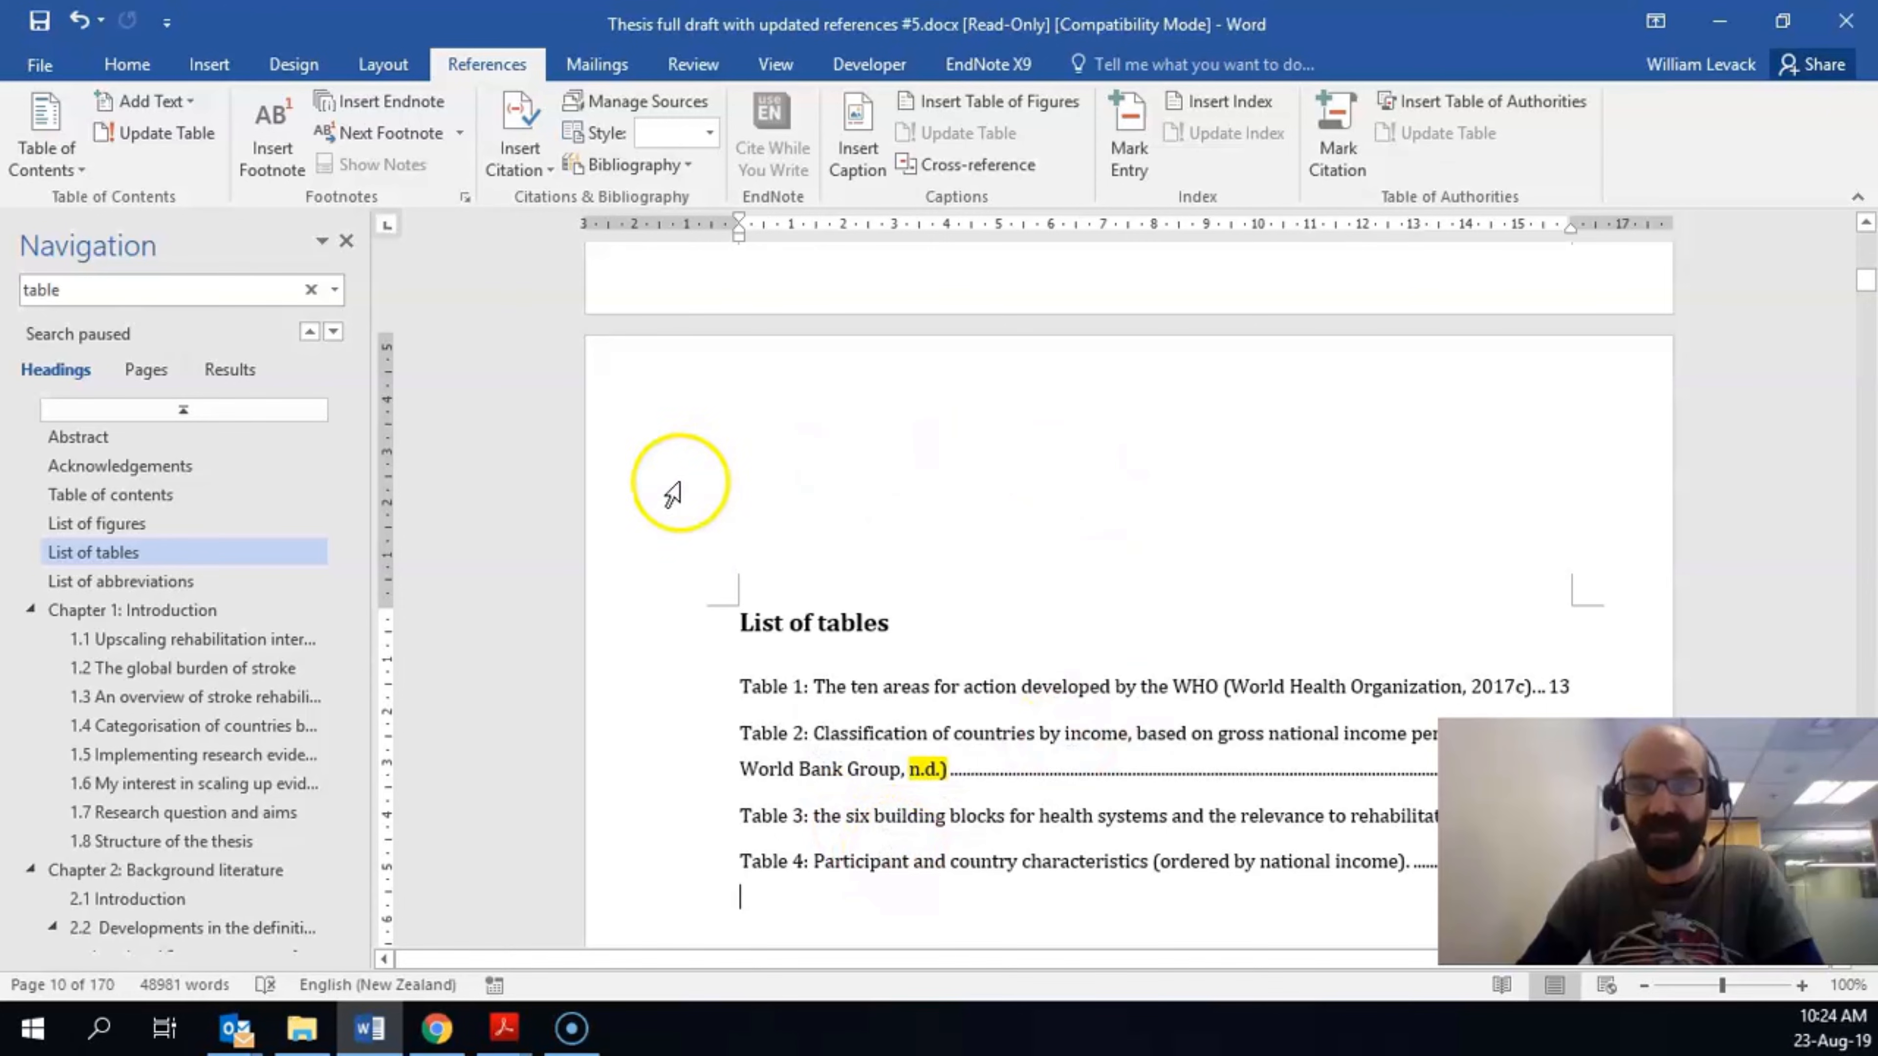
# - Select the World Health Organization citation in the Table 1 entry to examine it
pyautogui.click(127, 66)
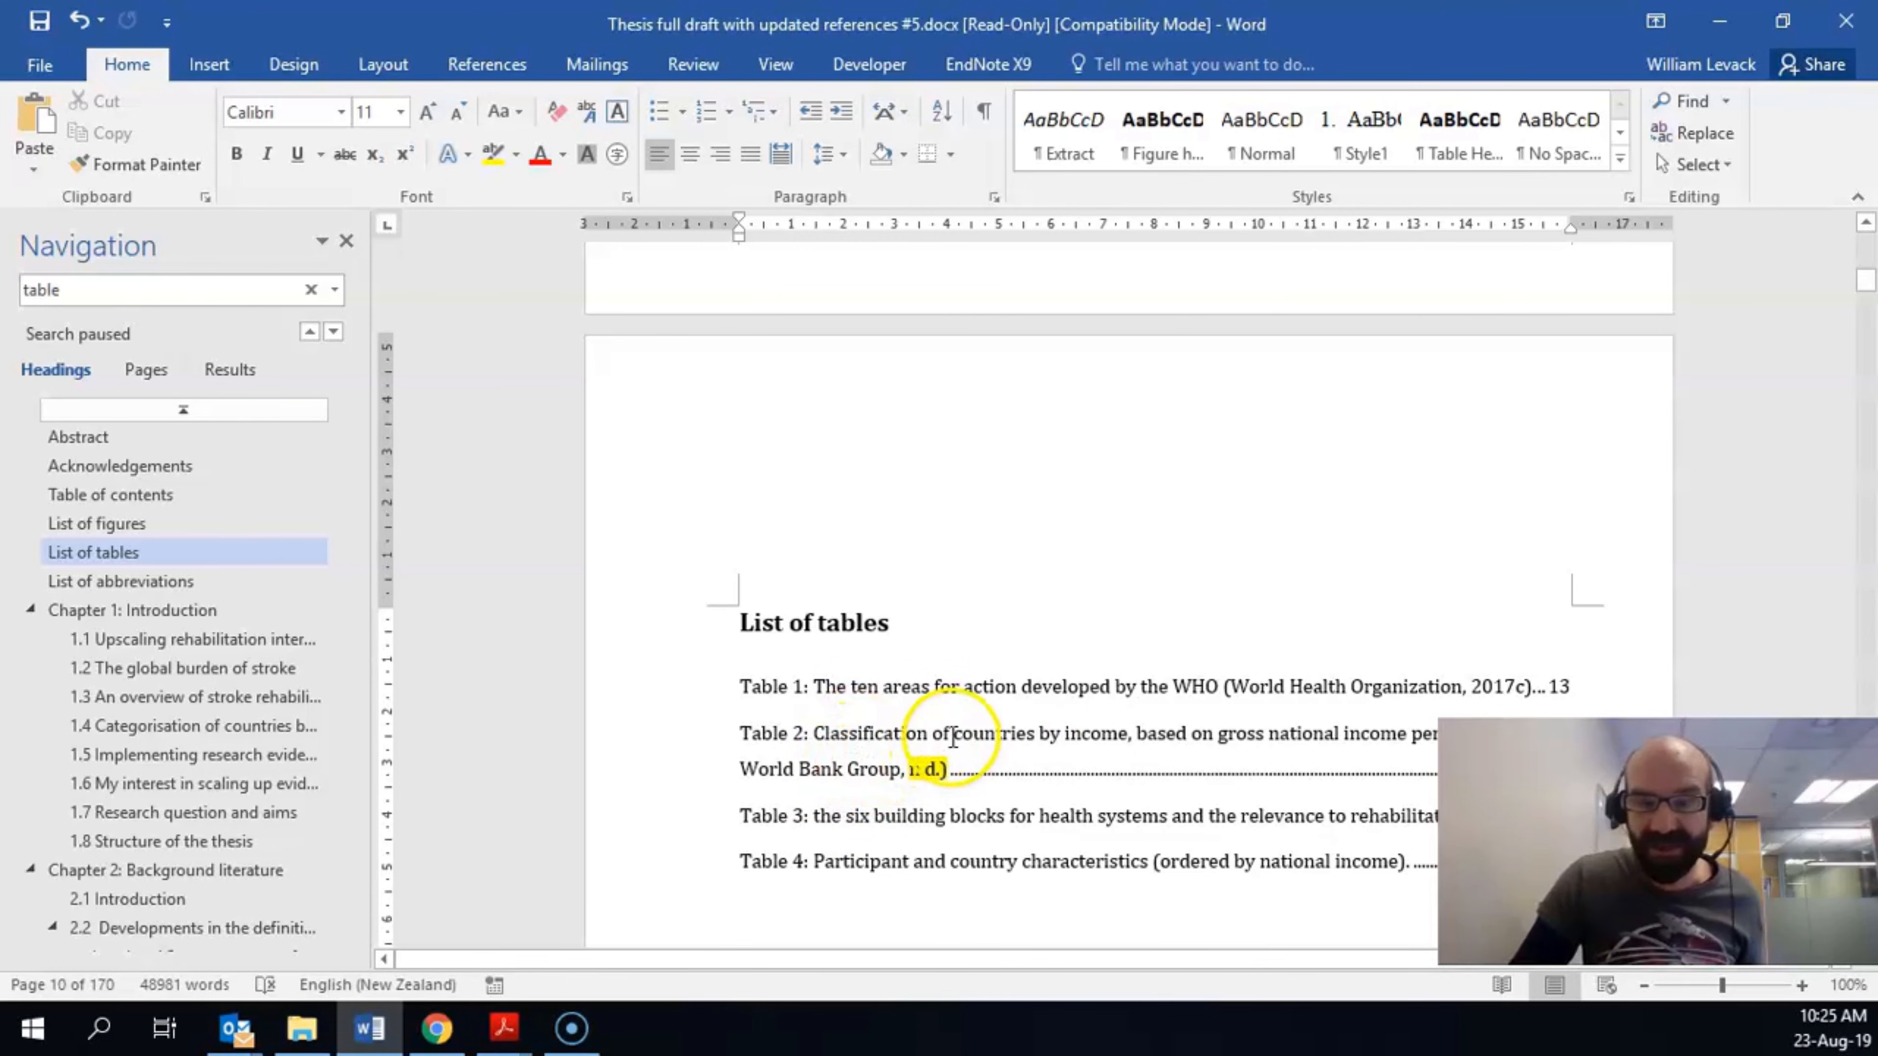
pyautogui.click(1225, 688)
pyautogui.moveTo(1225, 688); pyautogui.dragTo(1529, 687)
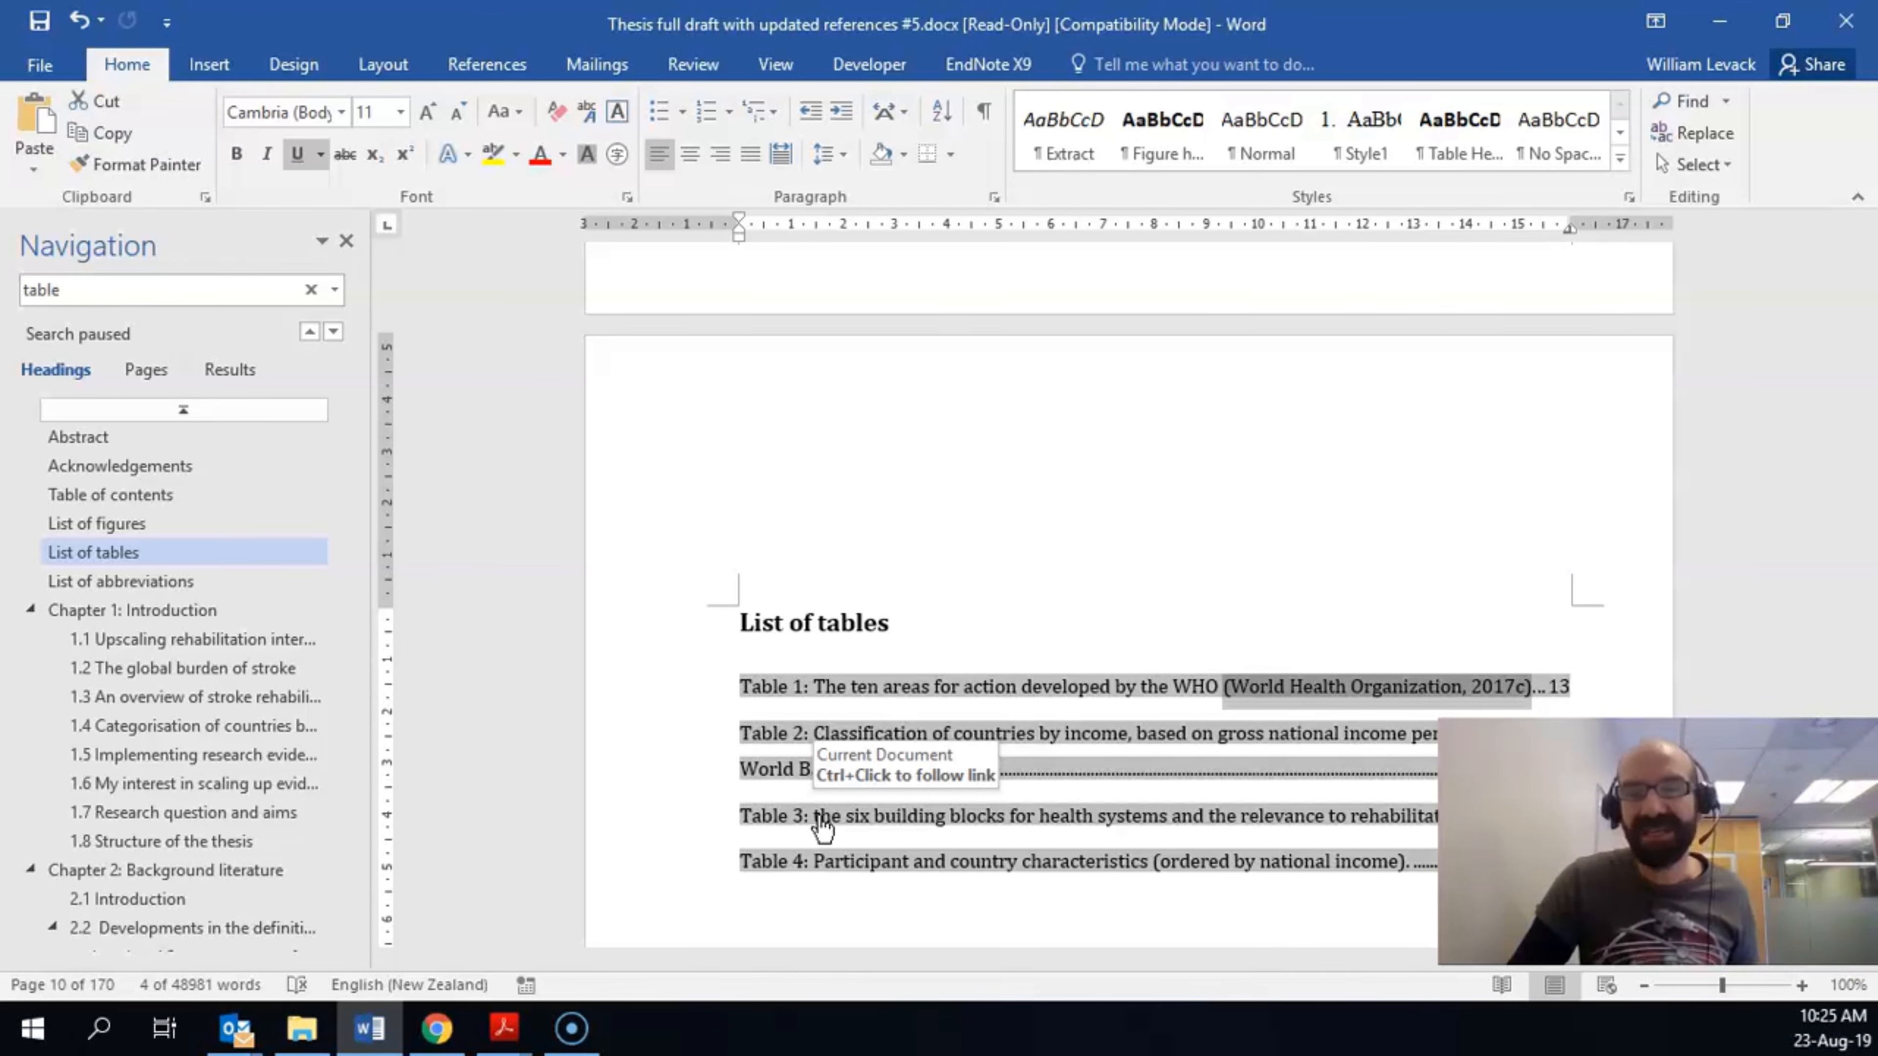
# - Follow the Table 3 entry to its caption and capitalise the first word after the number as "The"
pyautogui.keyDown('ctrl'); pyautogui.click(824, 816); pyautogui.keyUp('ctrl')
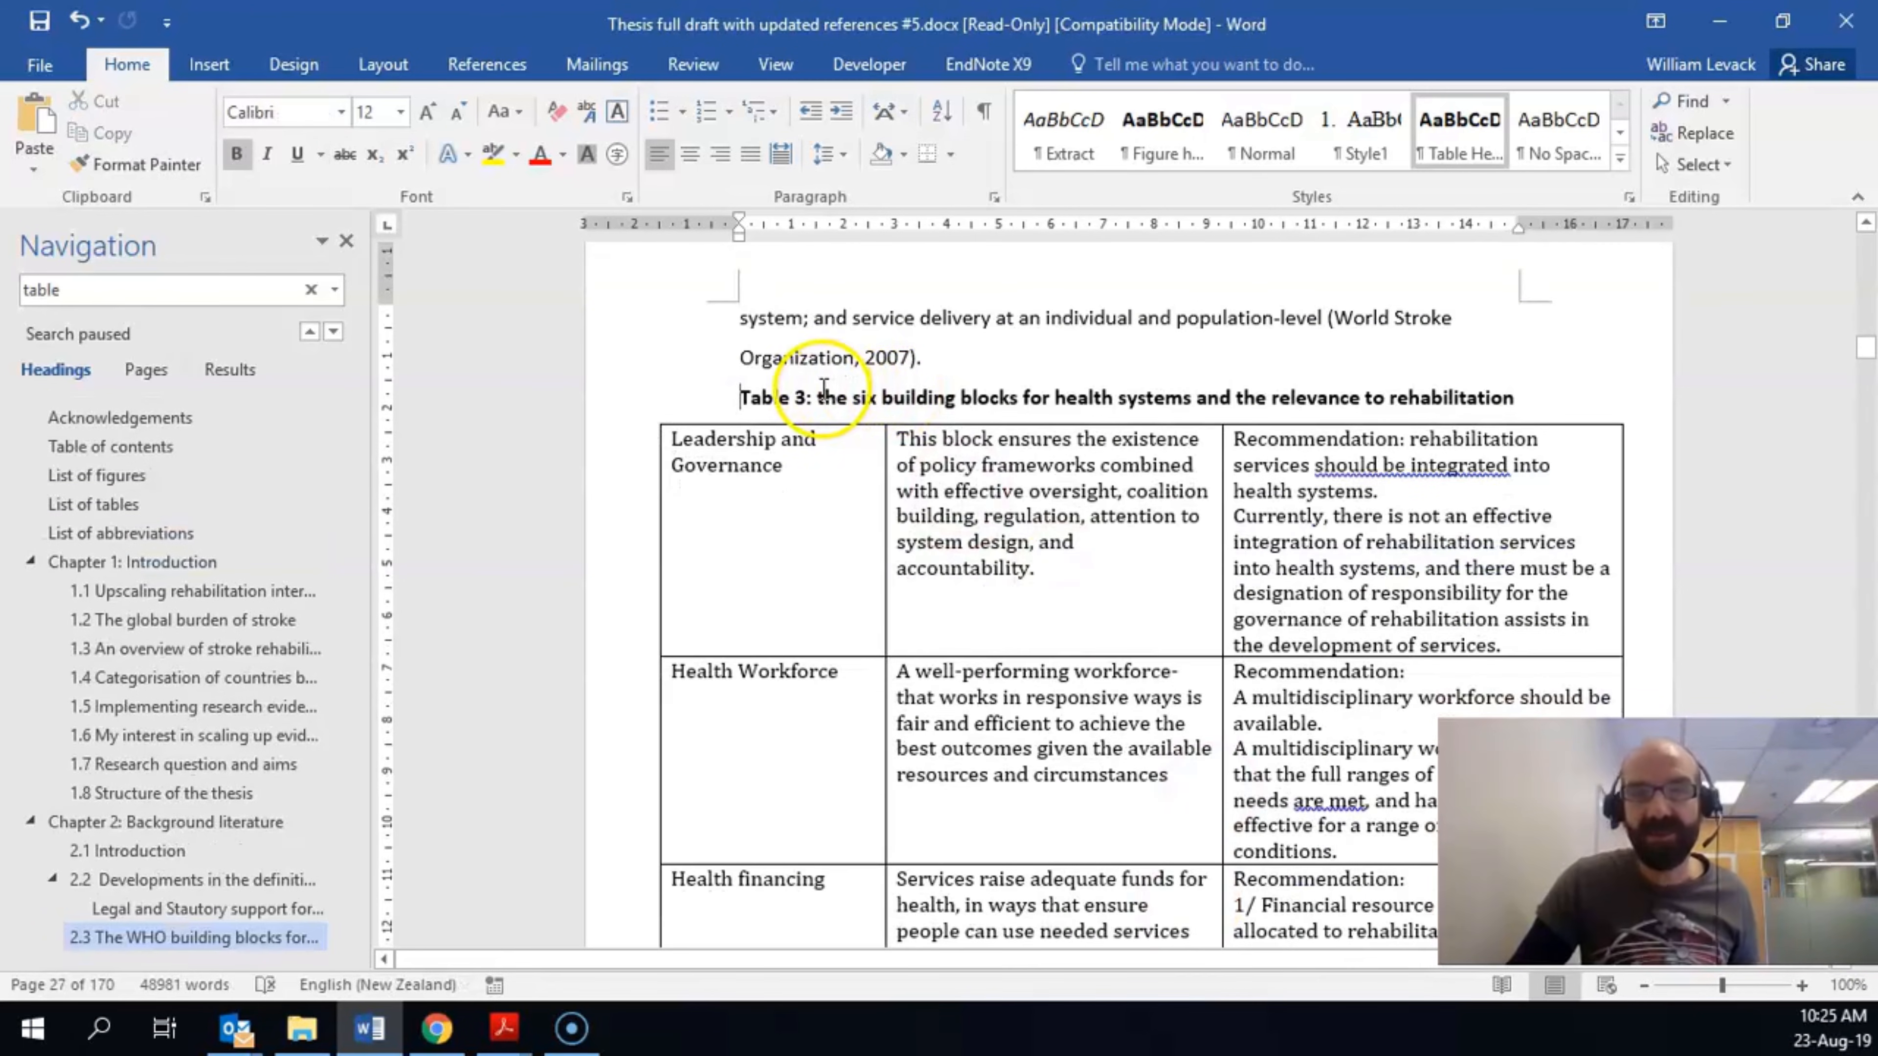
pyautogui.click(824, 387)
pyautogui.press('BackSpace')
pyautogui.write('T')
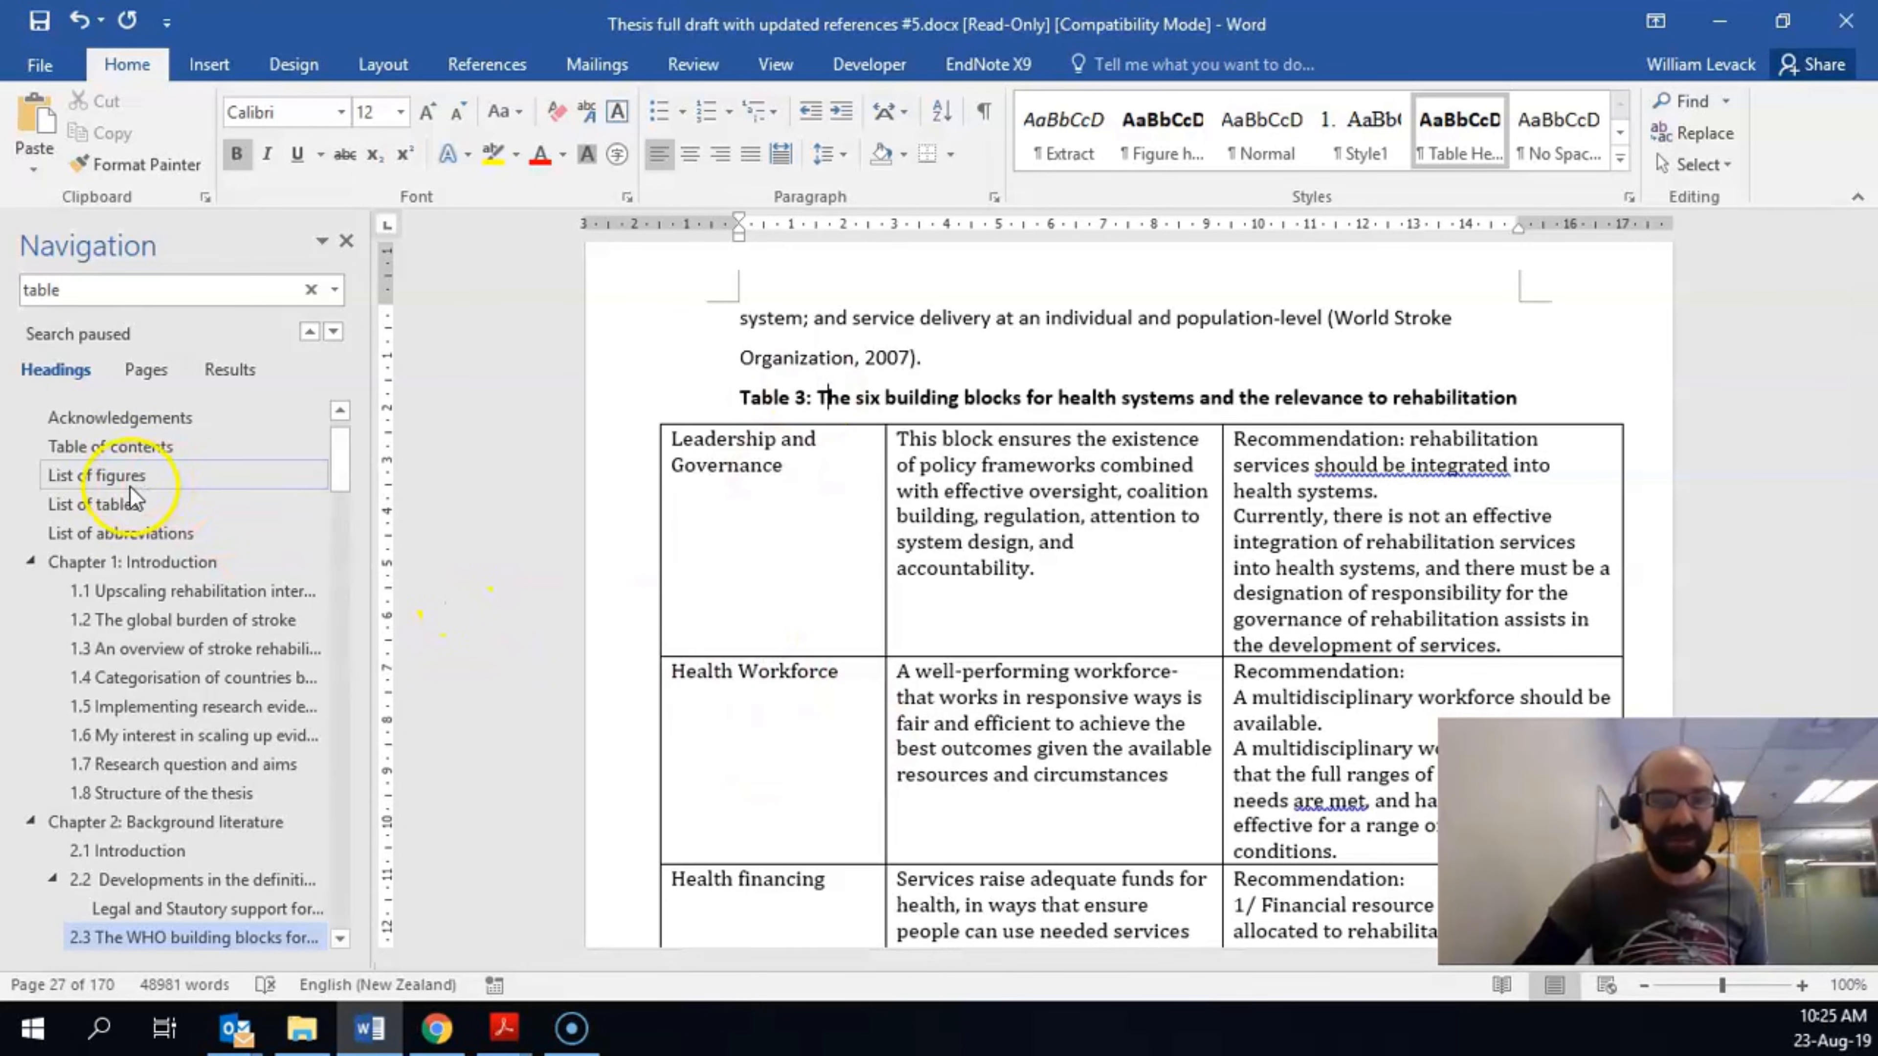
# - Return to the list of tables and update the entire table, including its entry text
pyautogui.click(126, 505)
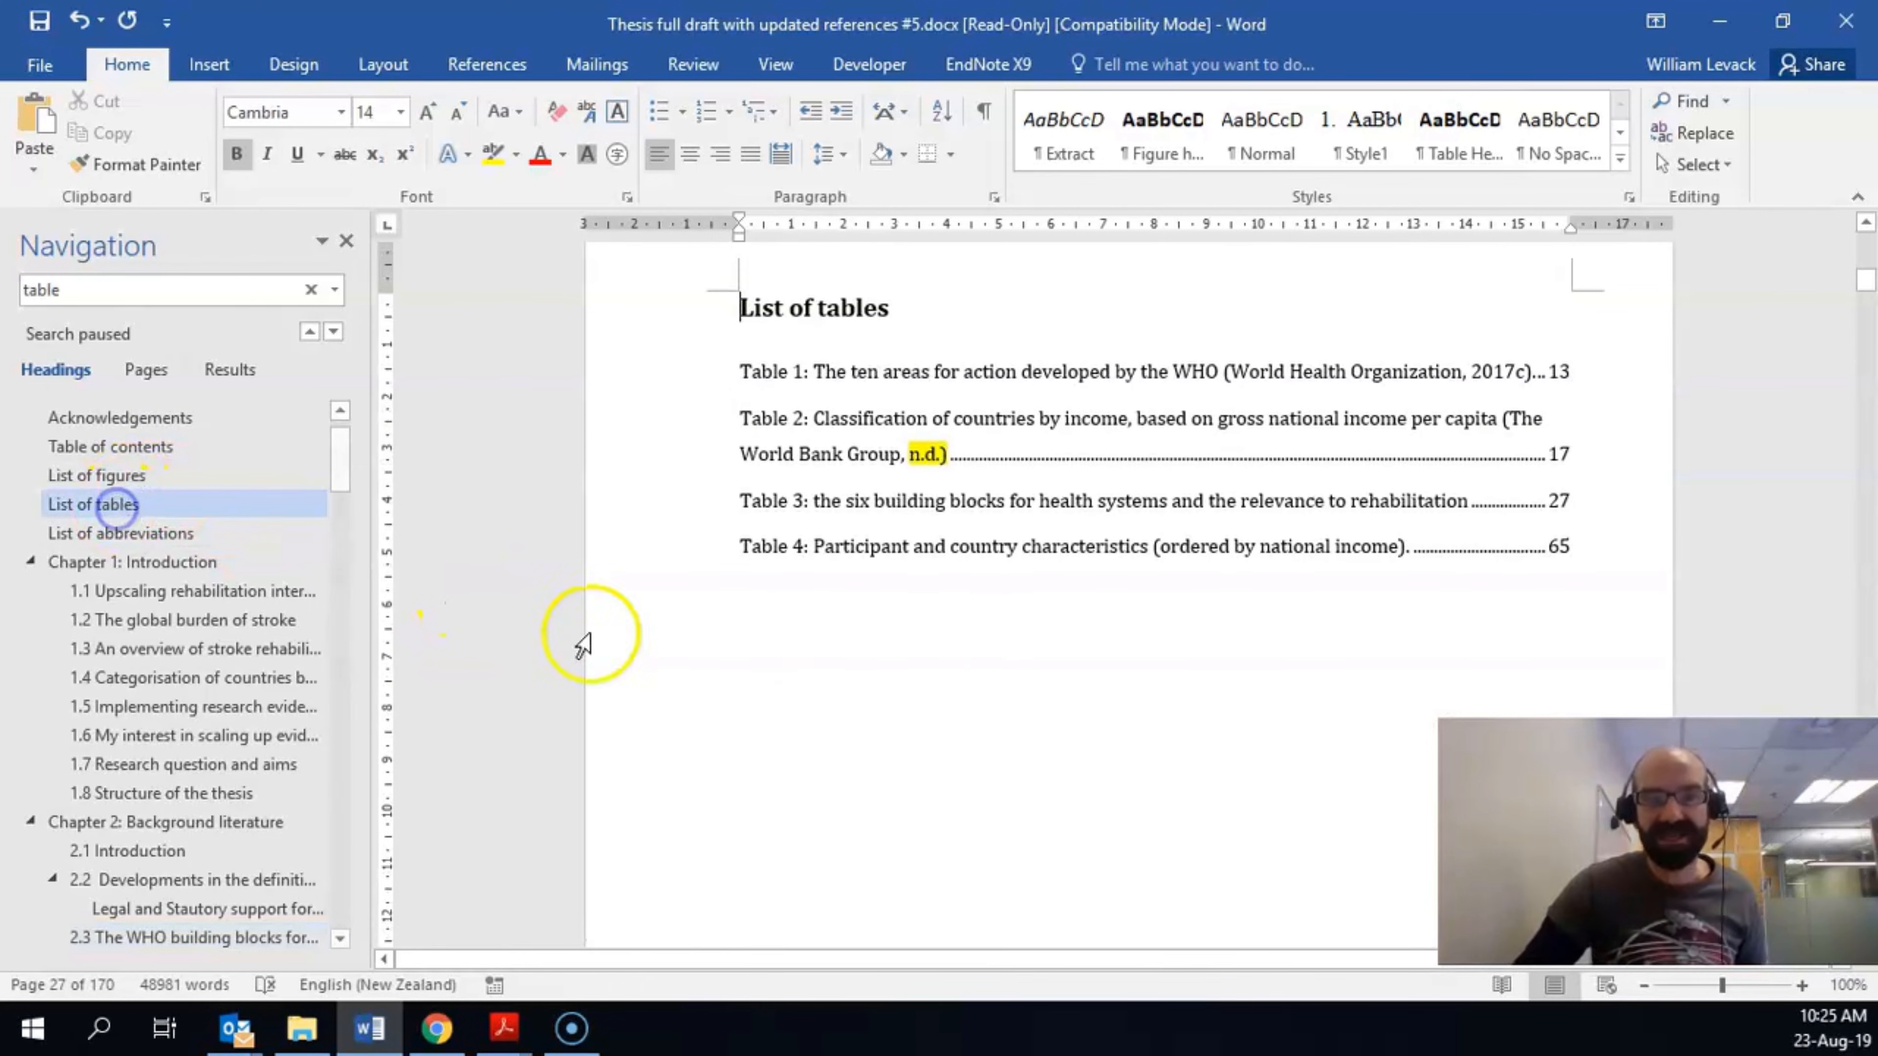
pyautogui.rightClick(933, 494)
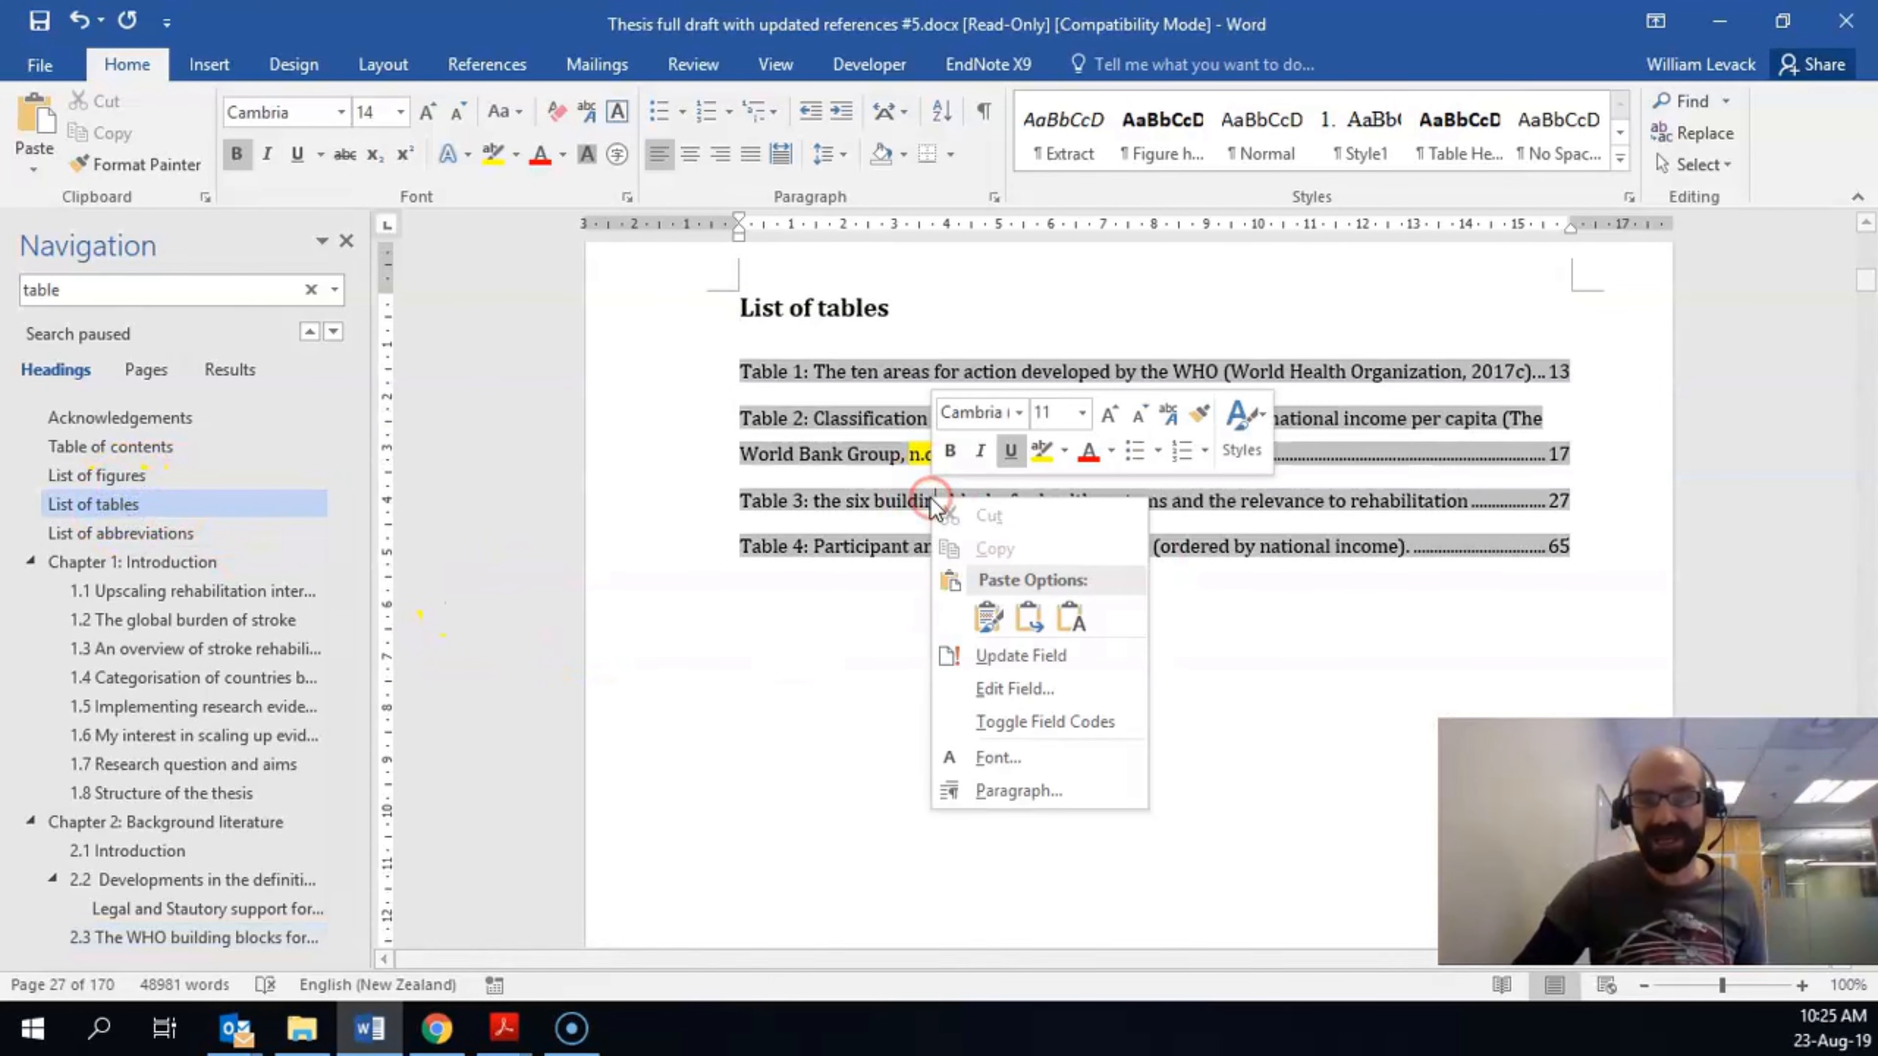
pyautogui.click(1016, 657)
pyautogui.click(897, 512)
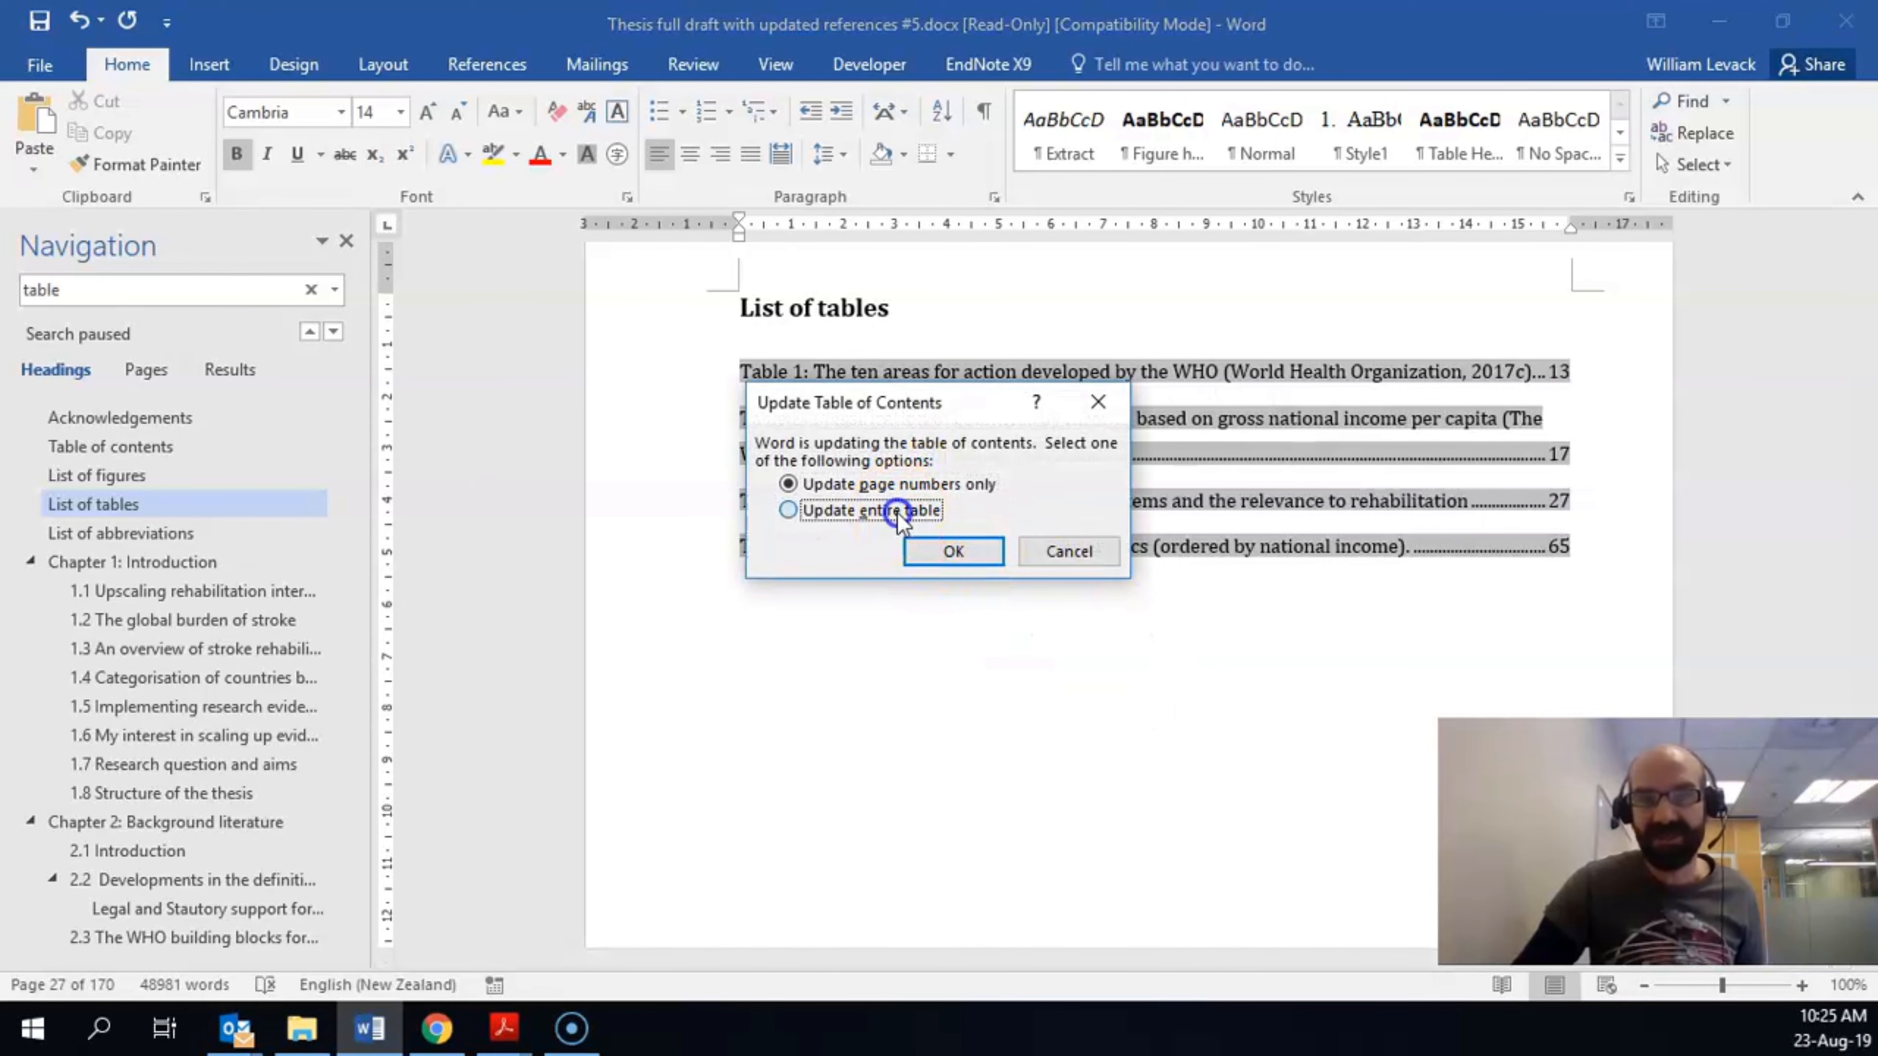
pyautogui.click(952, 552)
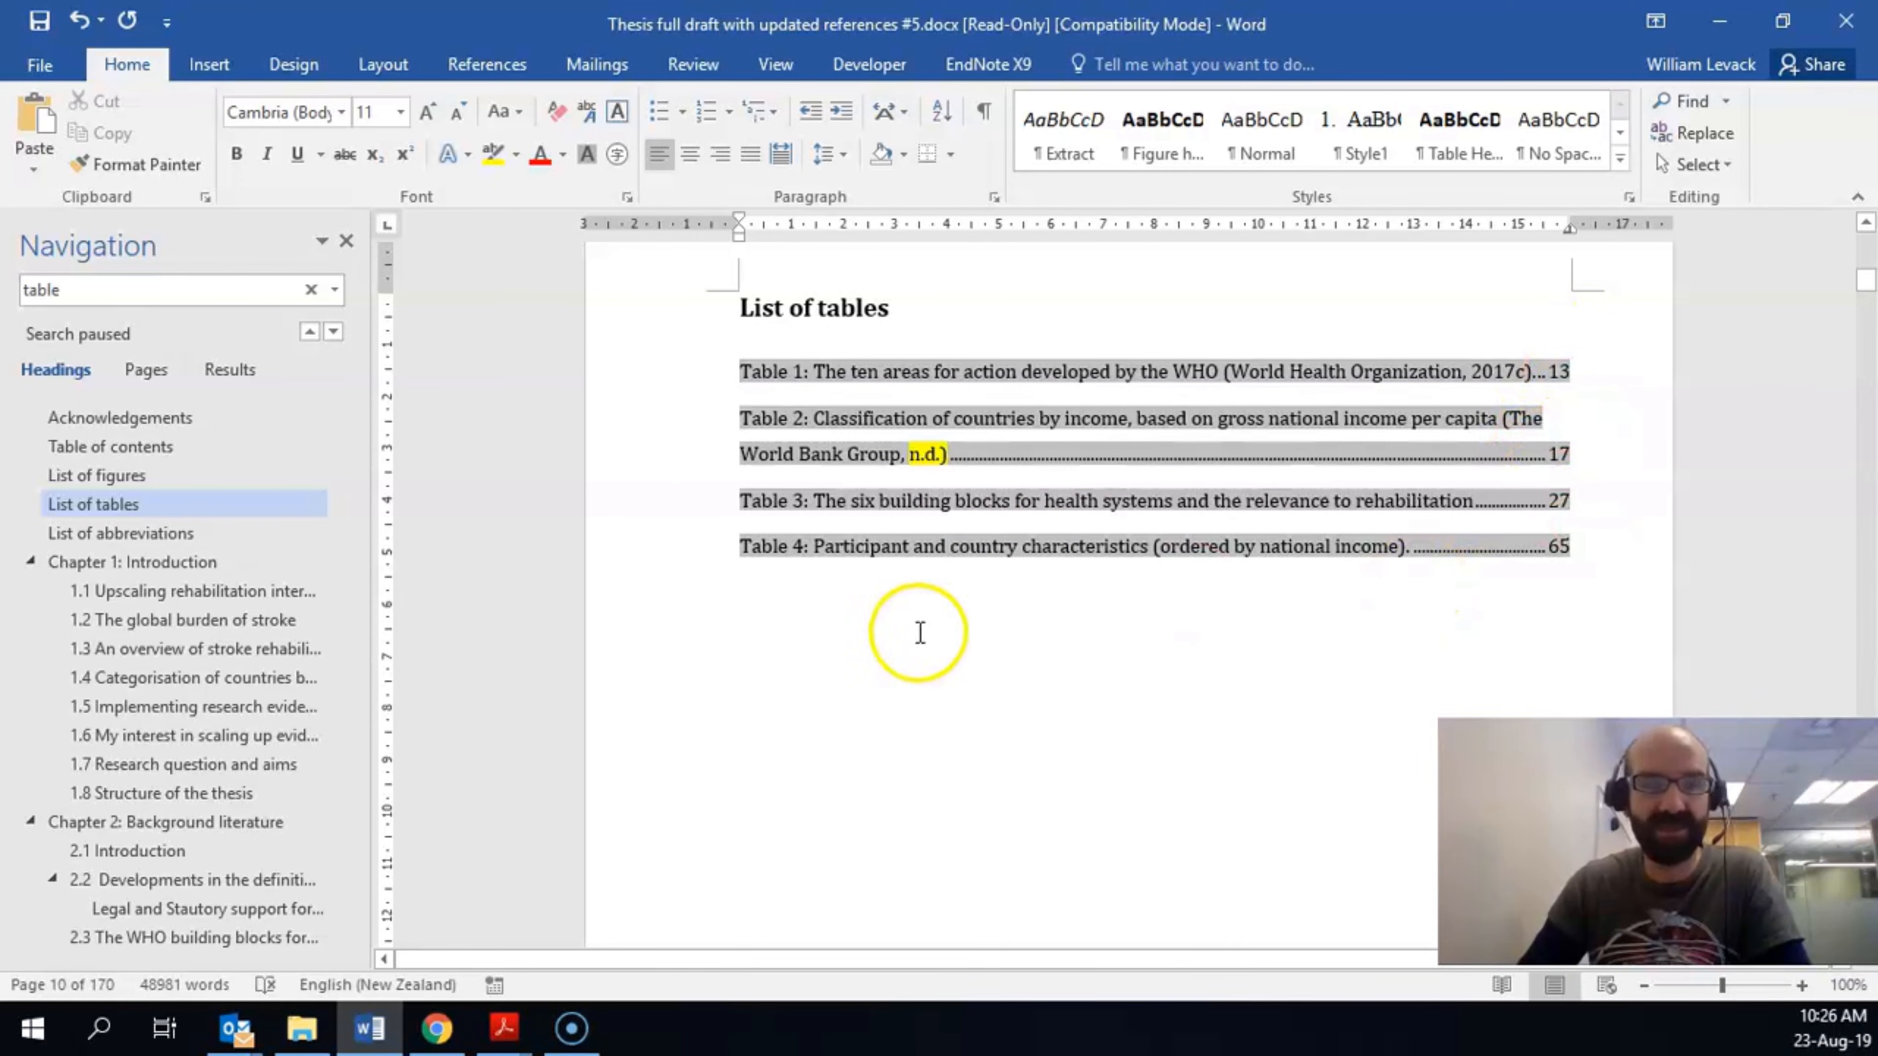
# - Go to the List of figures section
pyautogui.click(135, 476)
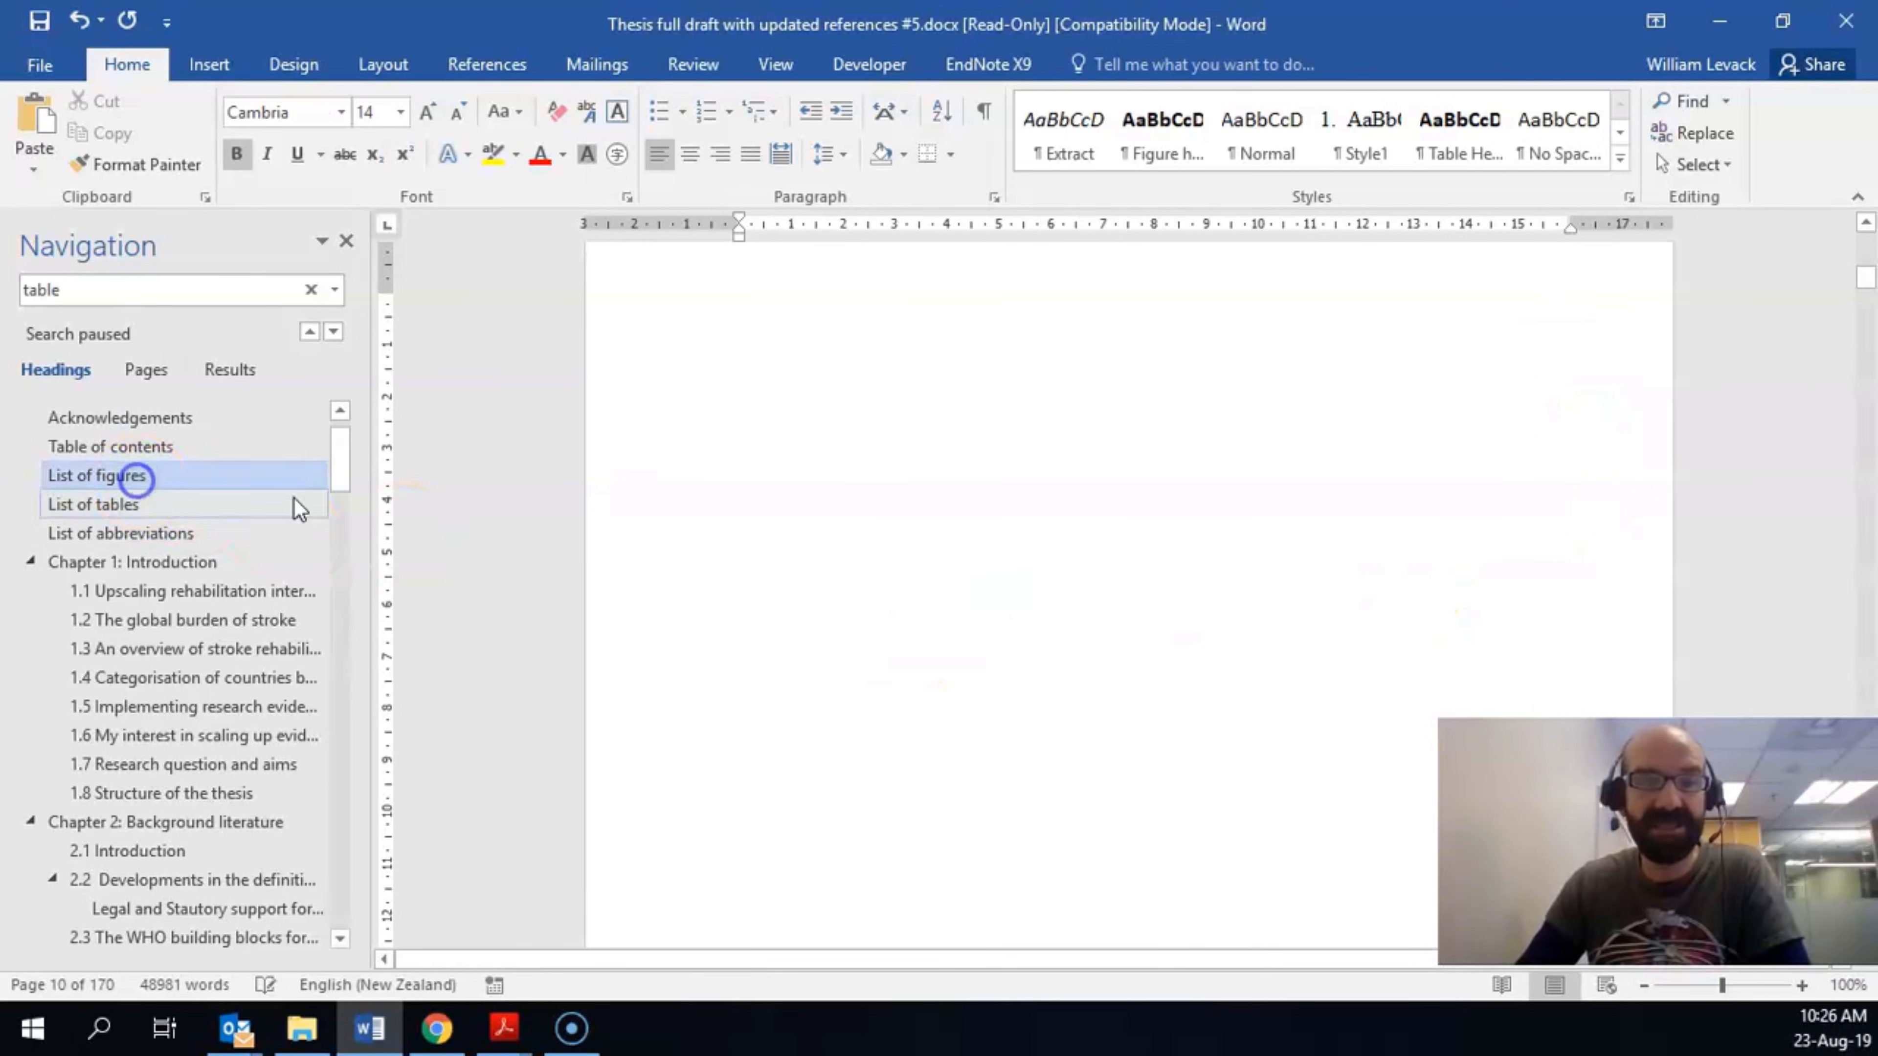